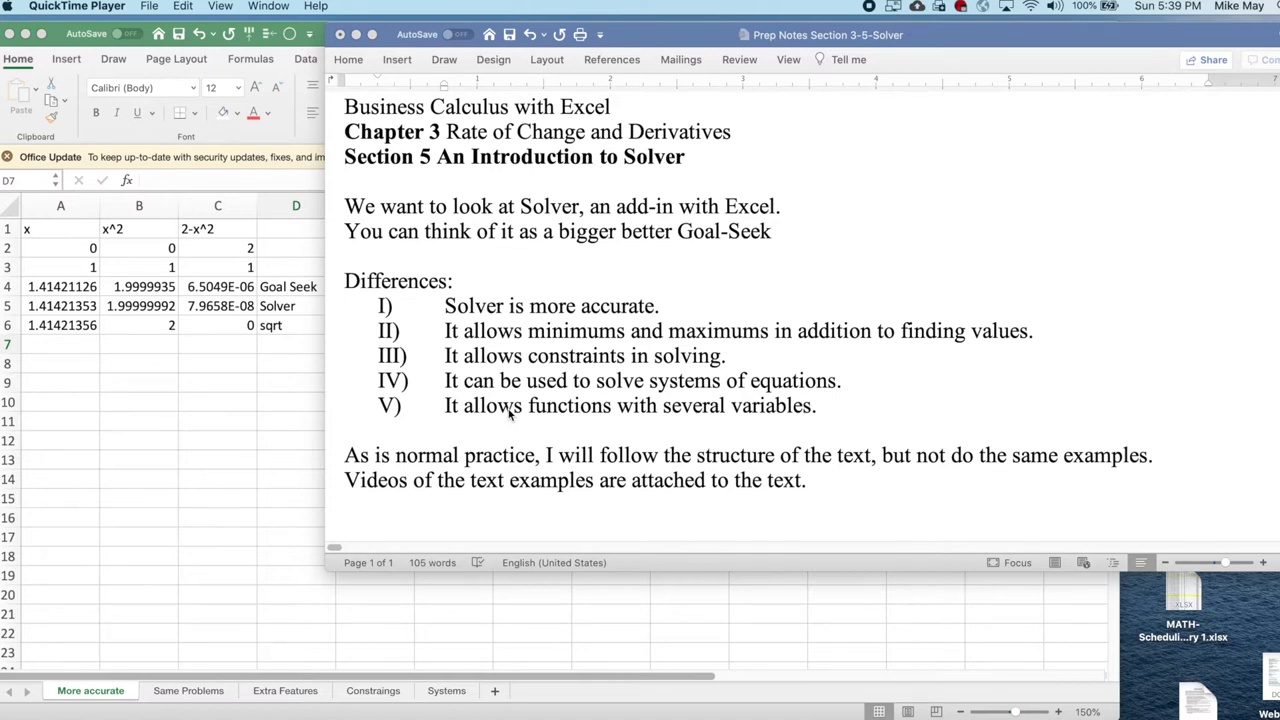
Step: Reset the x values in A4, A5 and A6 to 1, then select B4
click(219, 454)
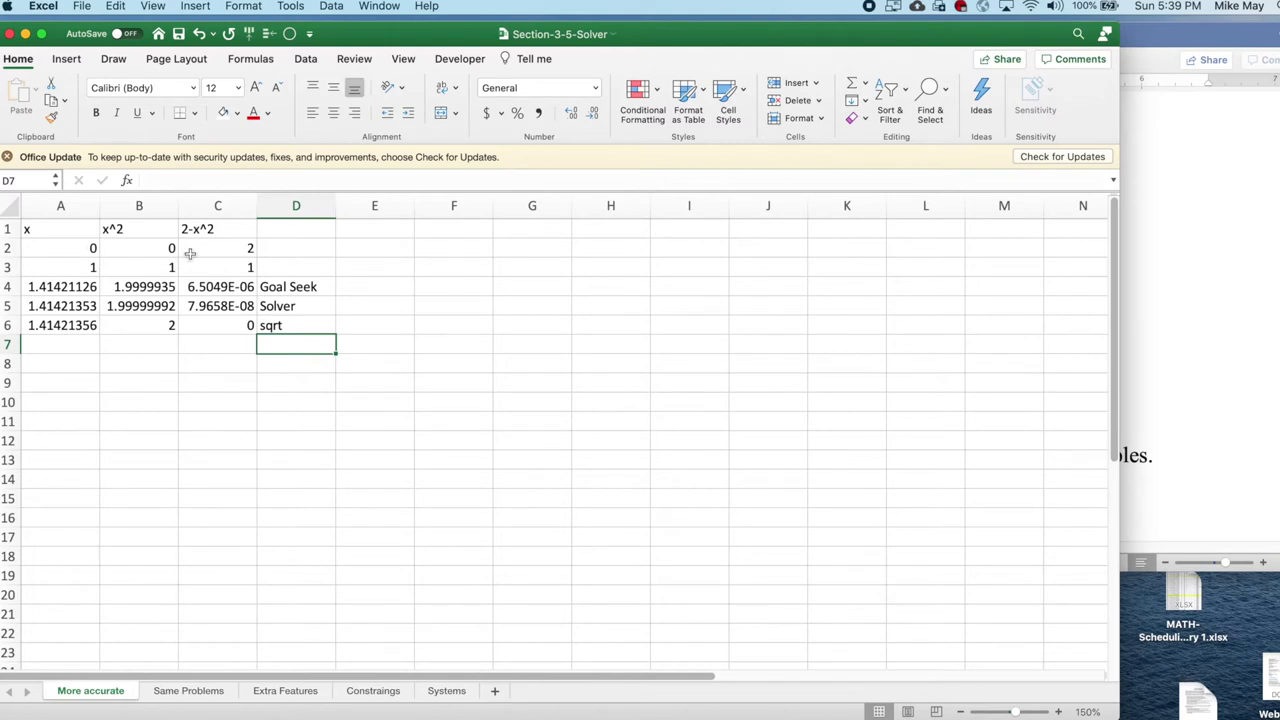
click(86, 287)
text(1)
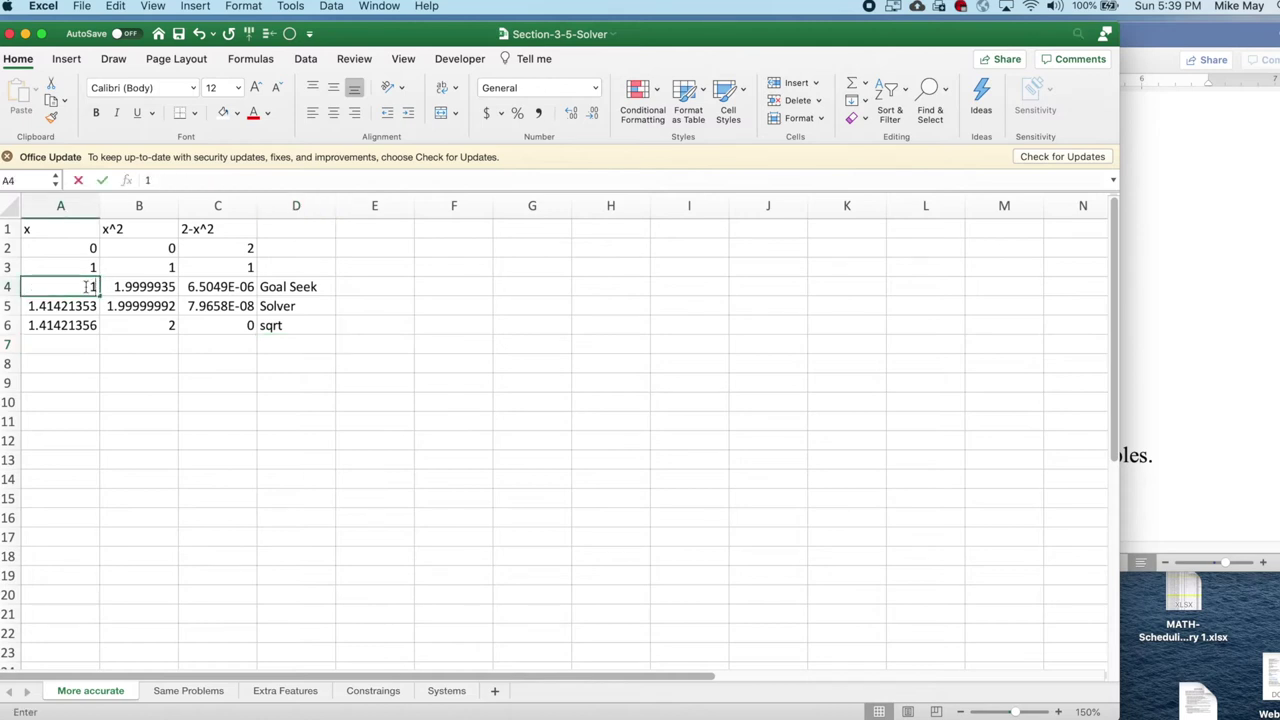
key(Return)
text(1)
key(Return)
text(1)
key(Return)
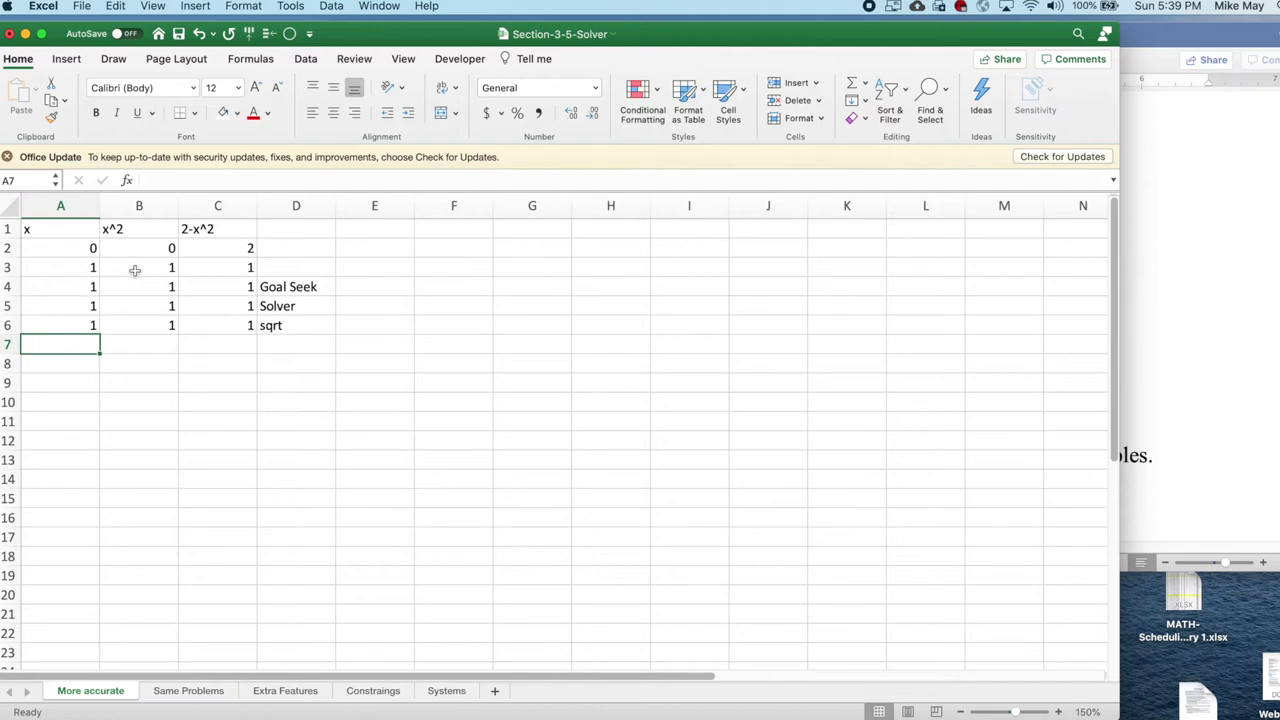
click(136, 286)
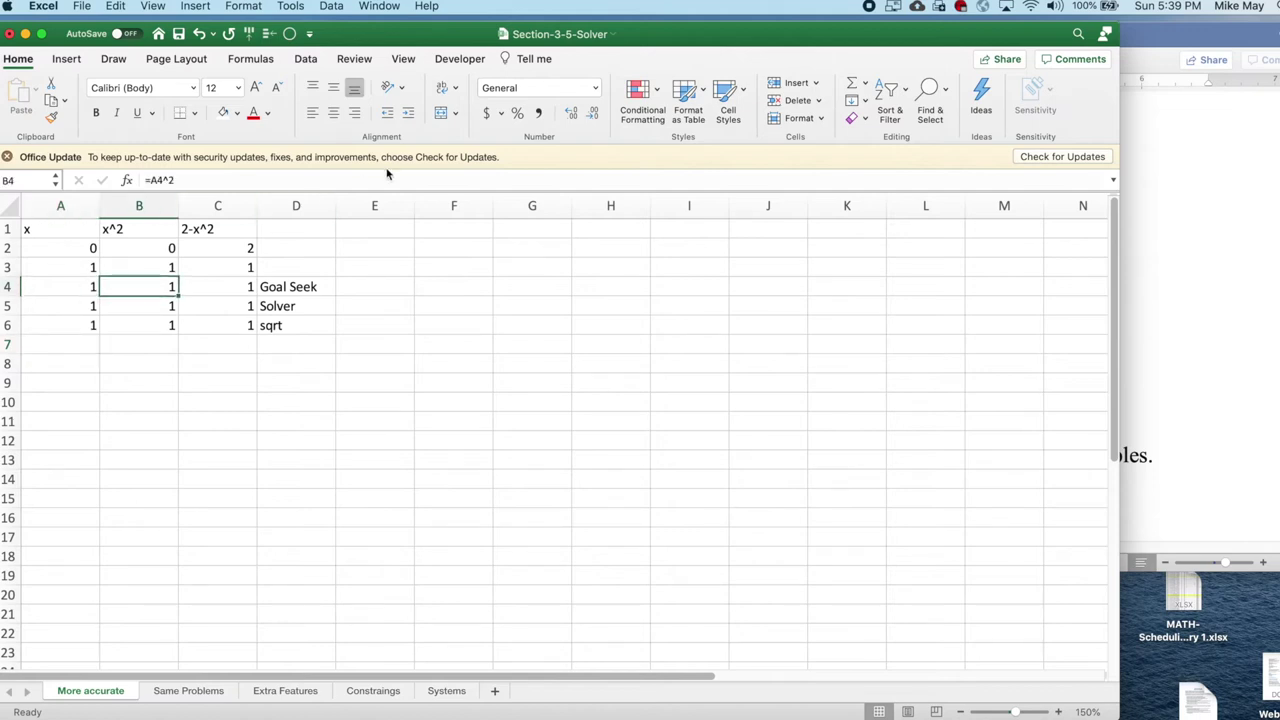
click(308, 58)
Step: Goal Seek B4 to the value 2 by changing A4, giving x ≈ 1.41421126
click(800, 92)
click(813, 138)
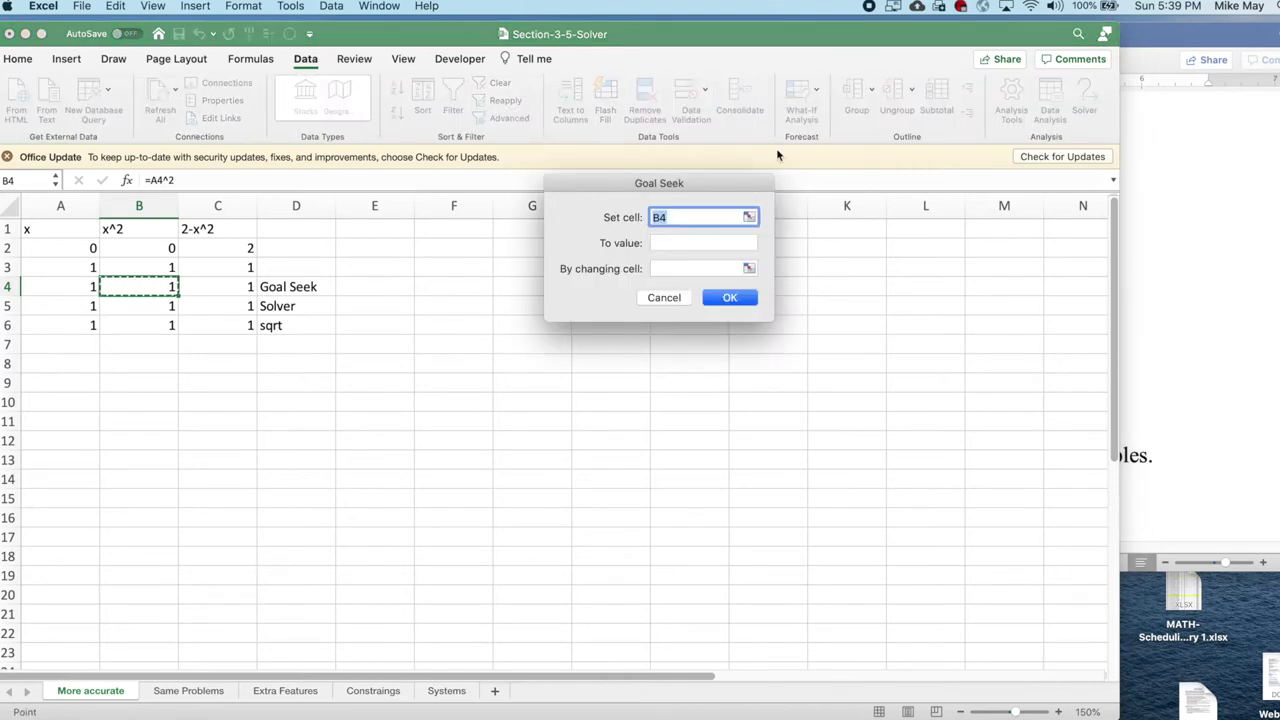
click(671, 242)
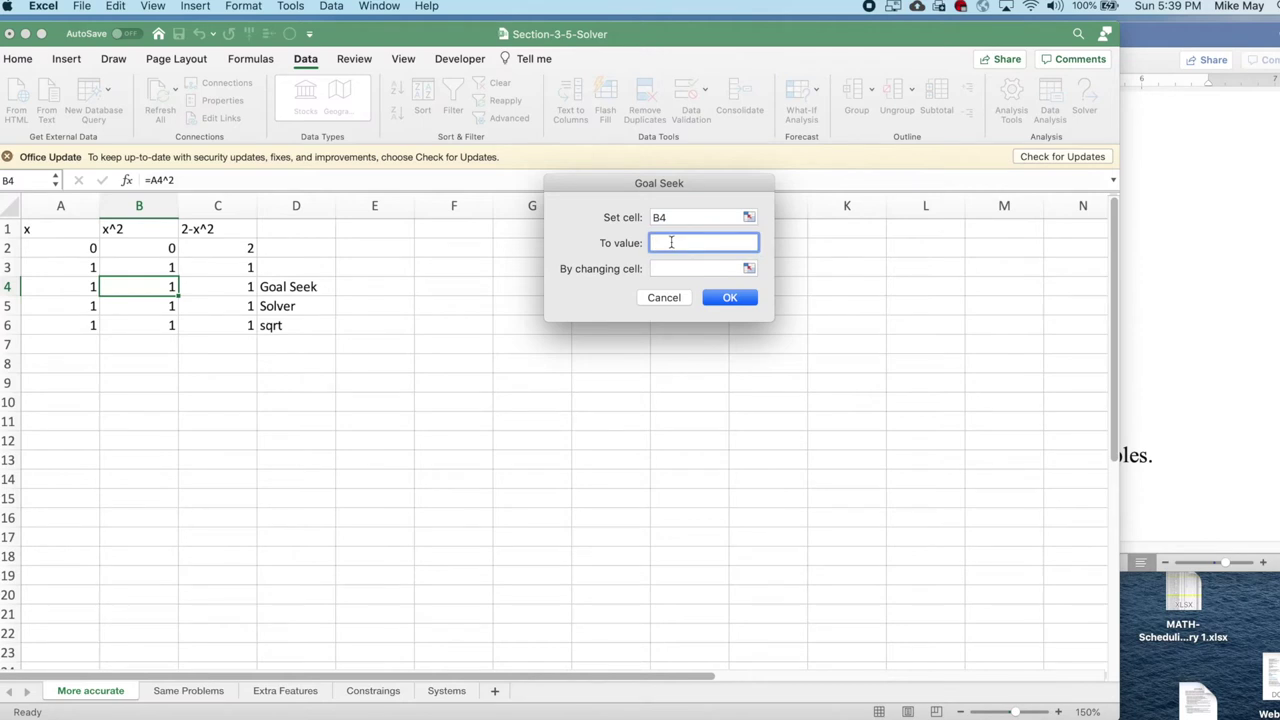
text(2)
click(700, 268)
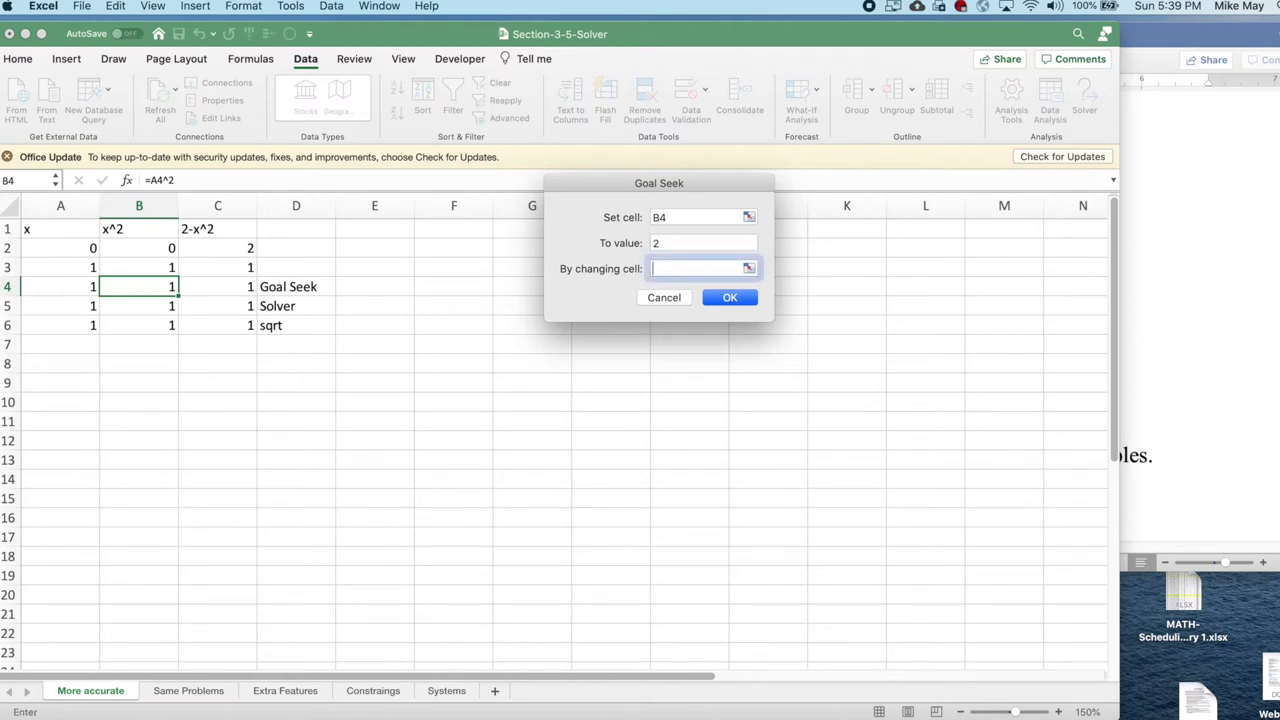
text(a4)
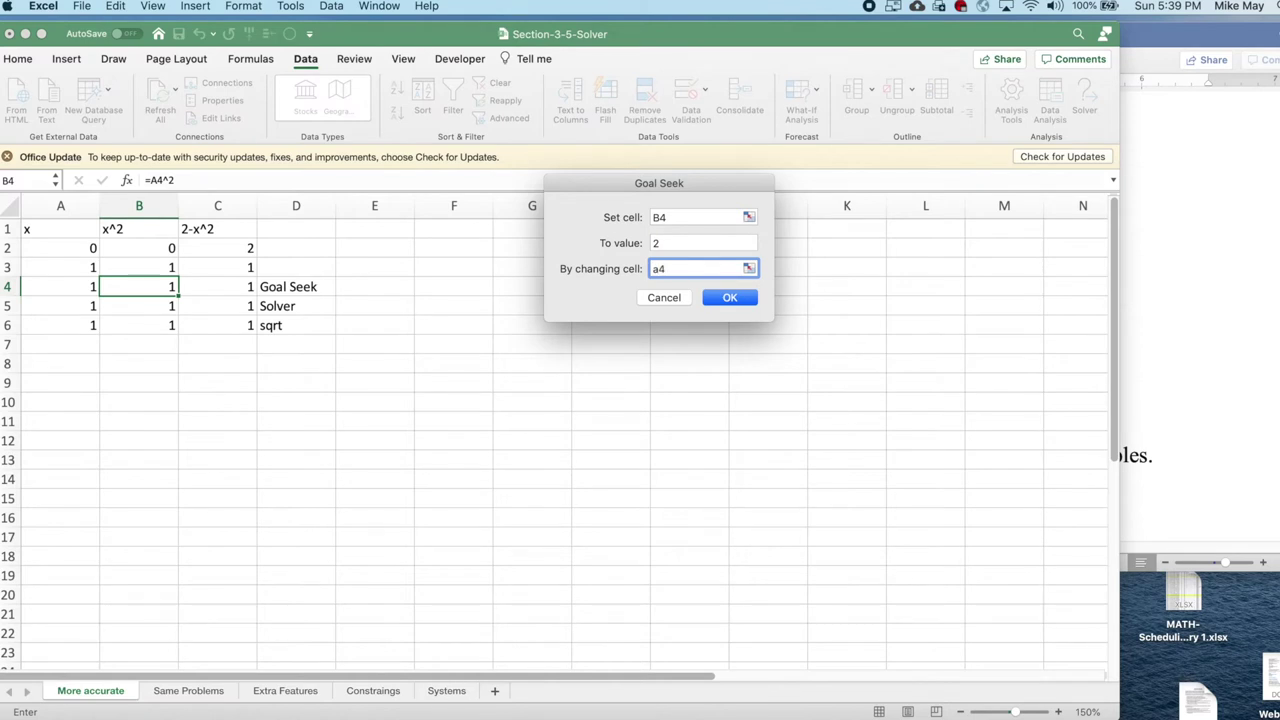
click(742, 298)
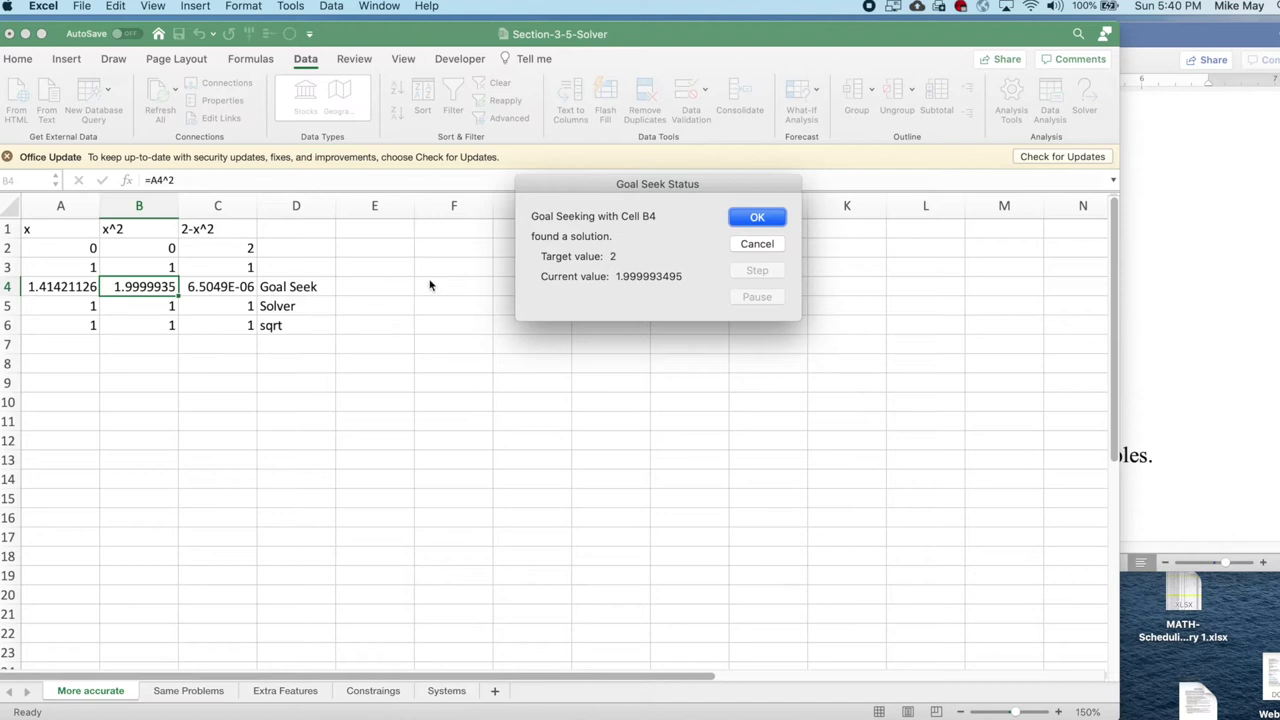
click(745, 218)
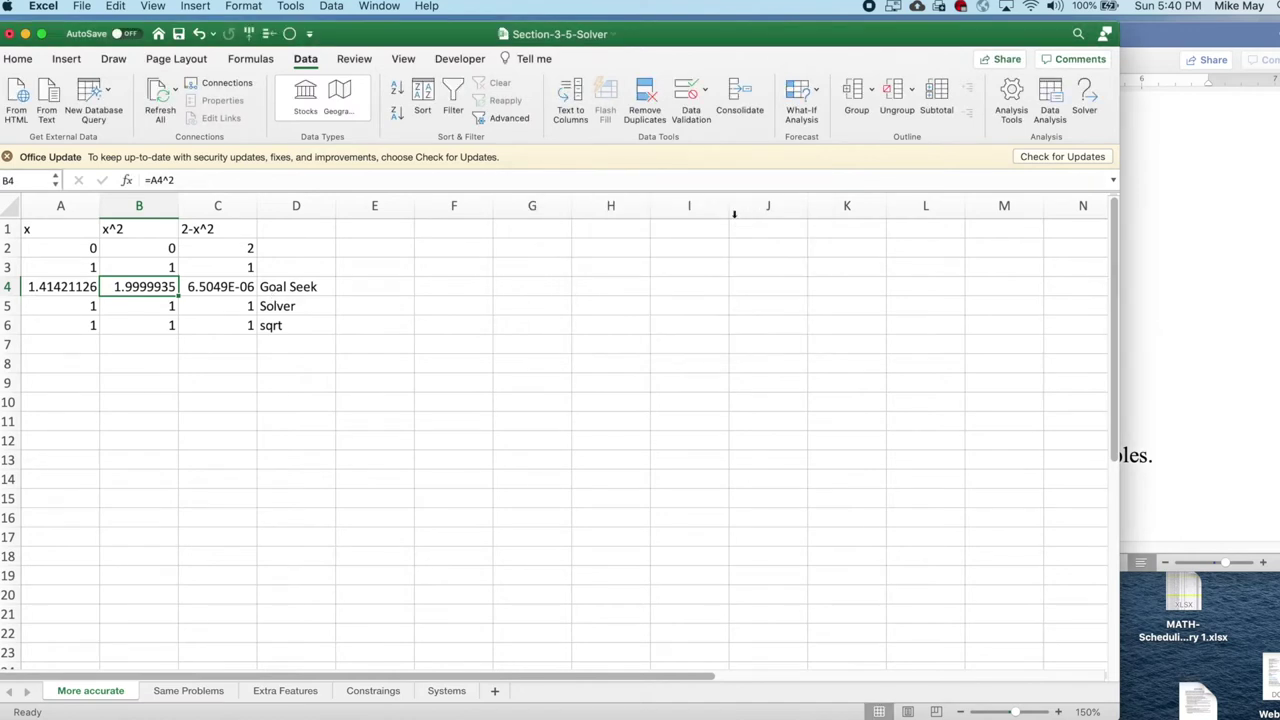
click(117, 306)
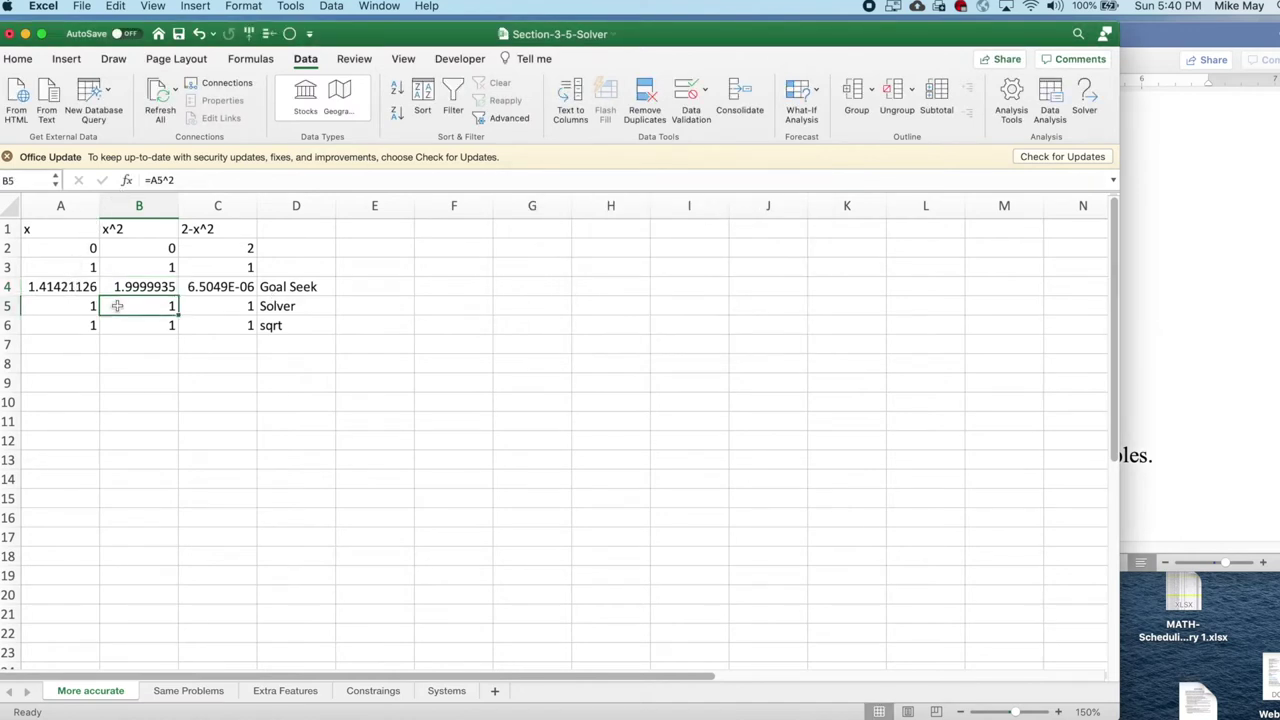
click(1087, 100)
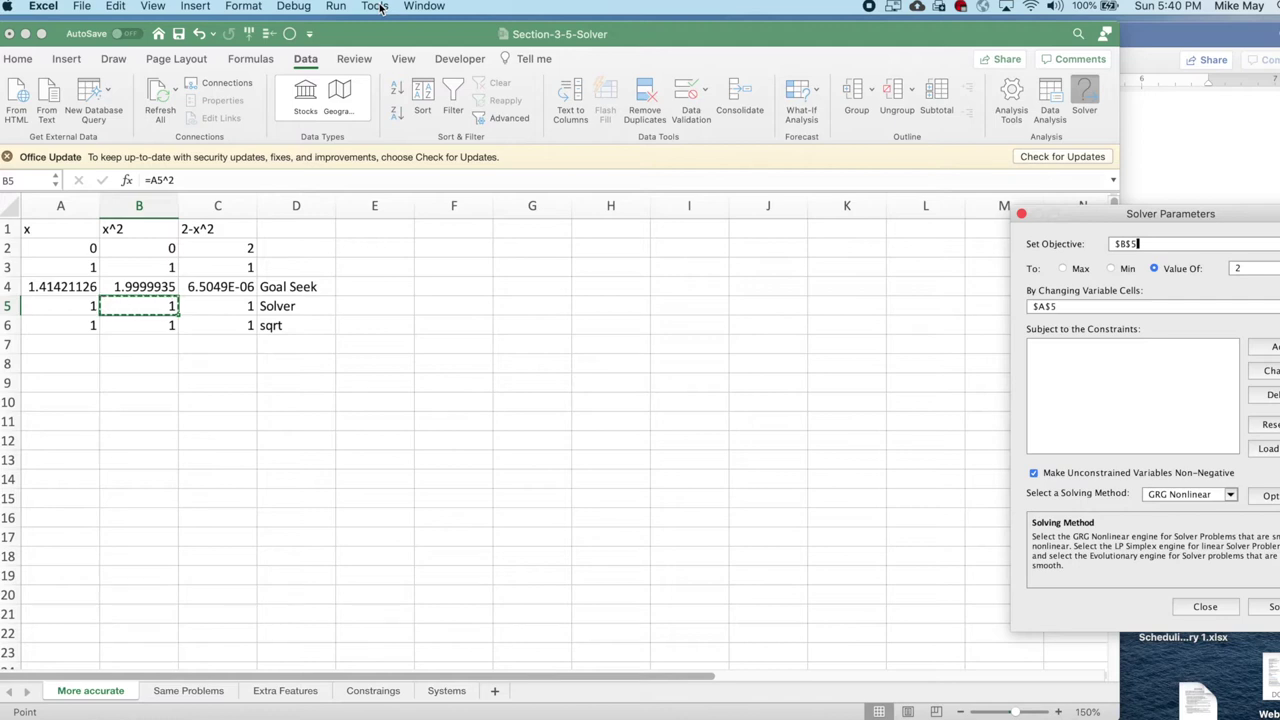
click(380, 8)
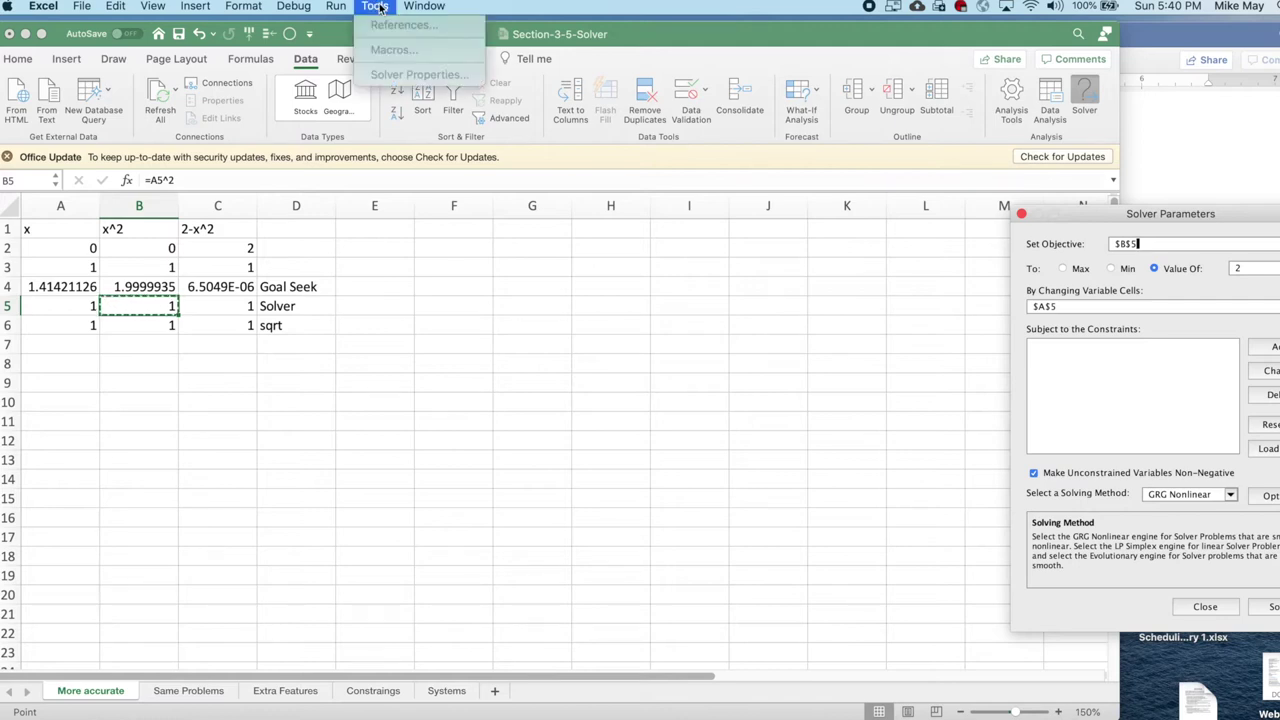
click(1021, 216)
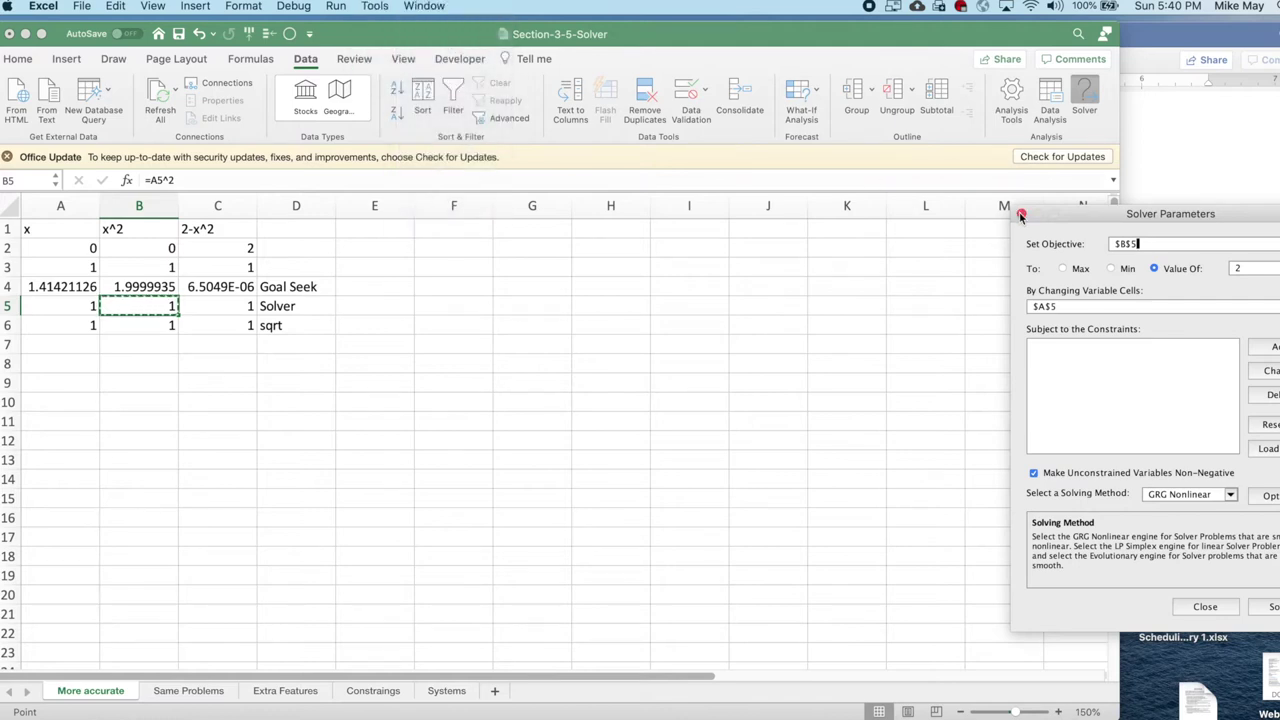
click(1200, 608)
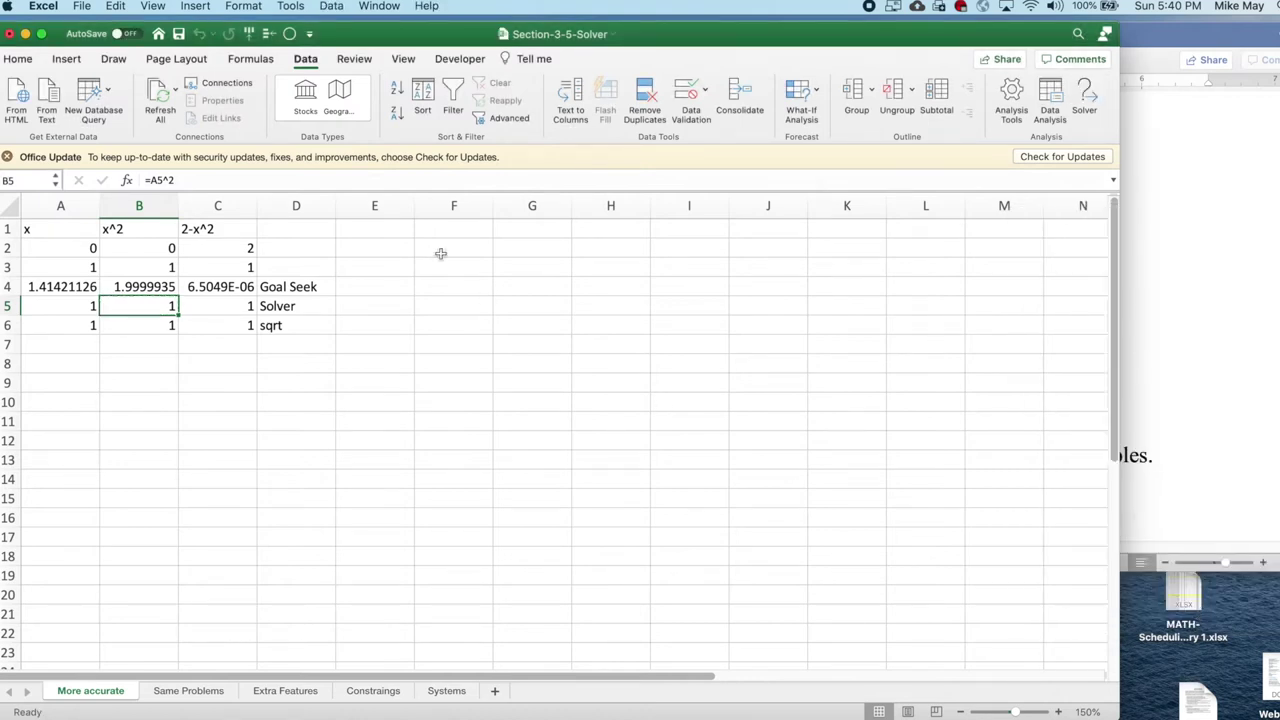
click(291, 7)
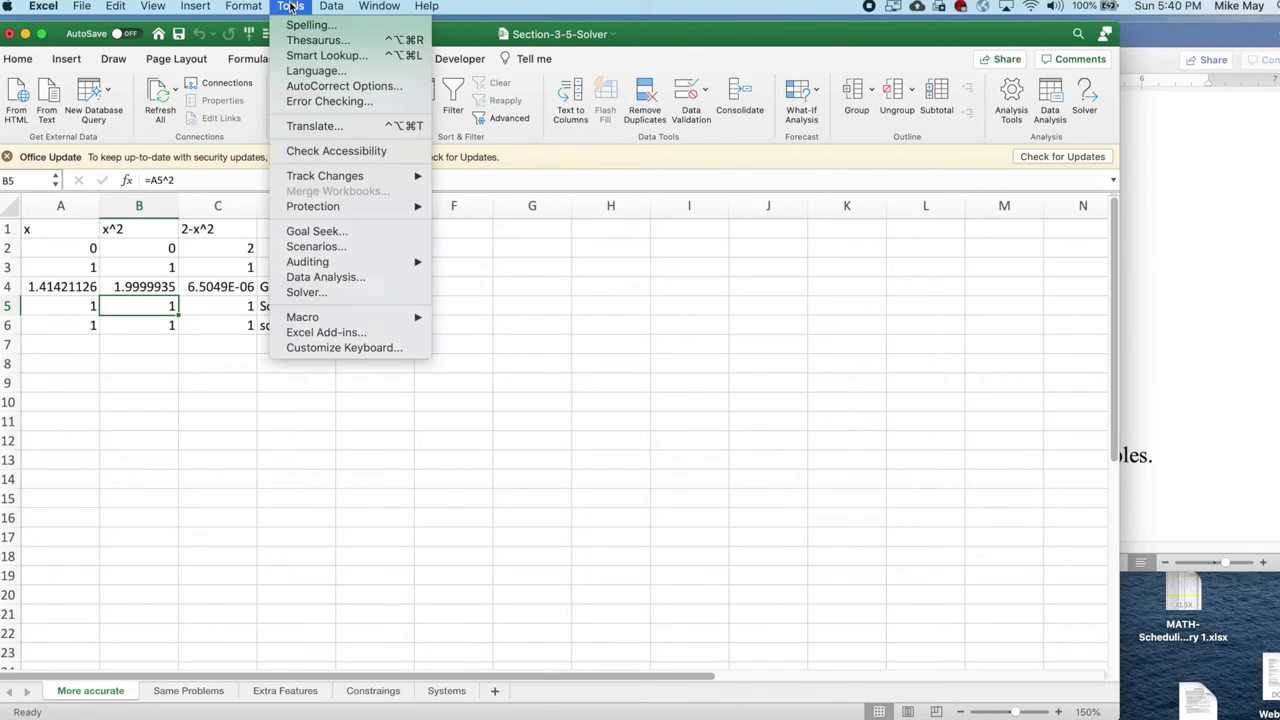
click(301, 334)
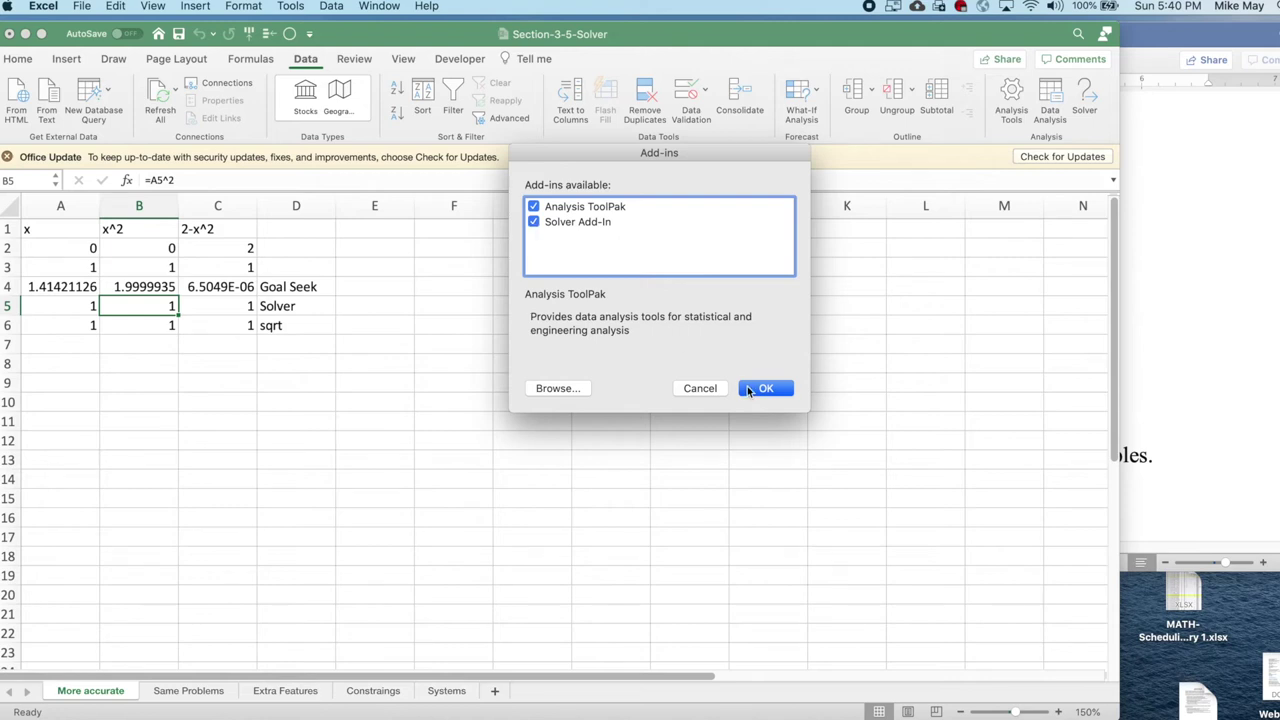
click(750, 390)
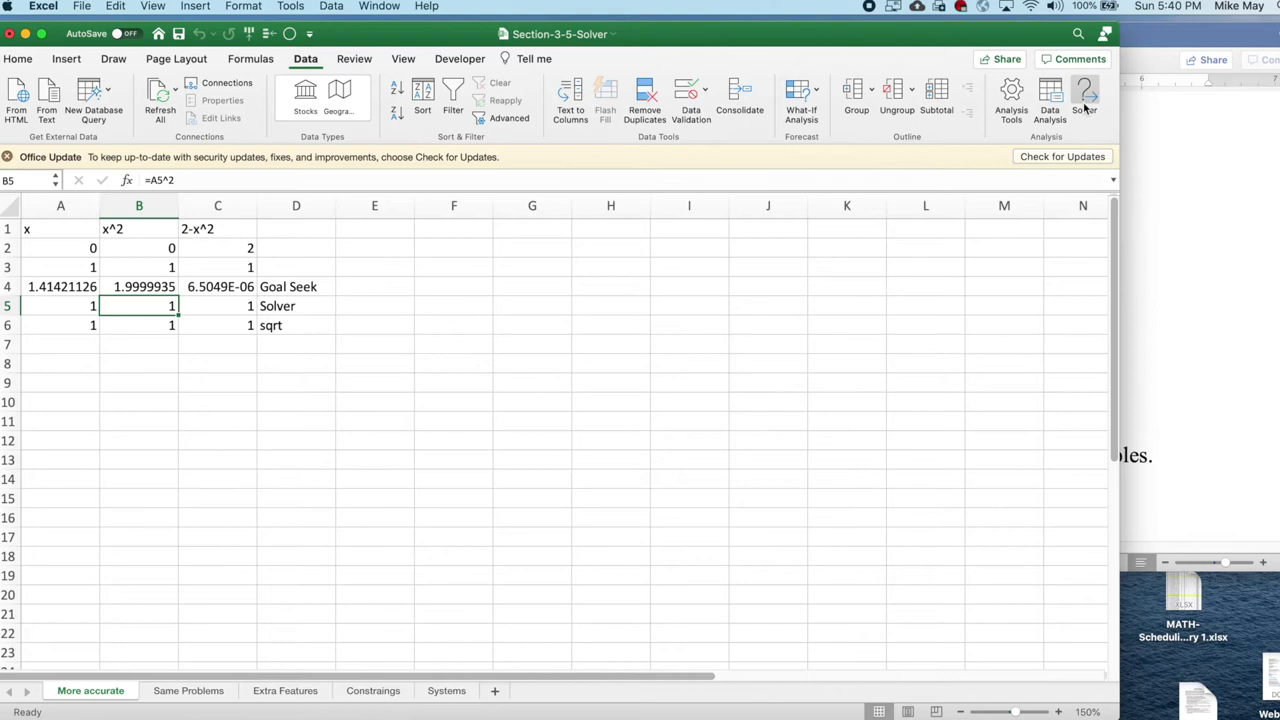
click(1084, 95)
Step: Solve B5 = 2 by changing A5 and keep x = 1.41421353
drag(1113, 215, 693, 172)
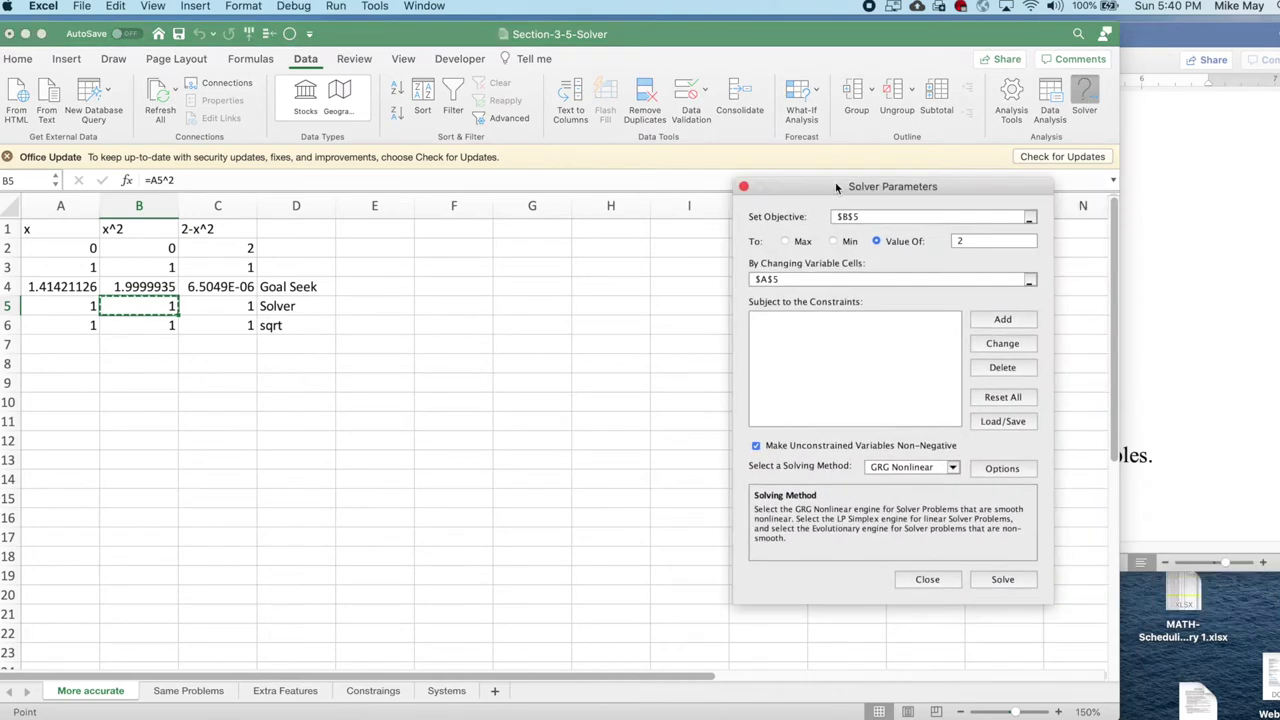
click(139, 300)
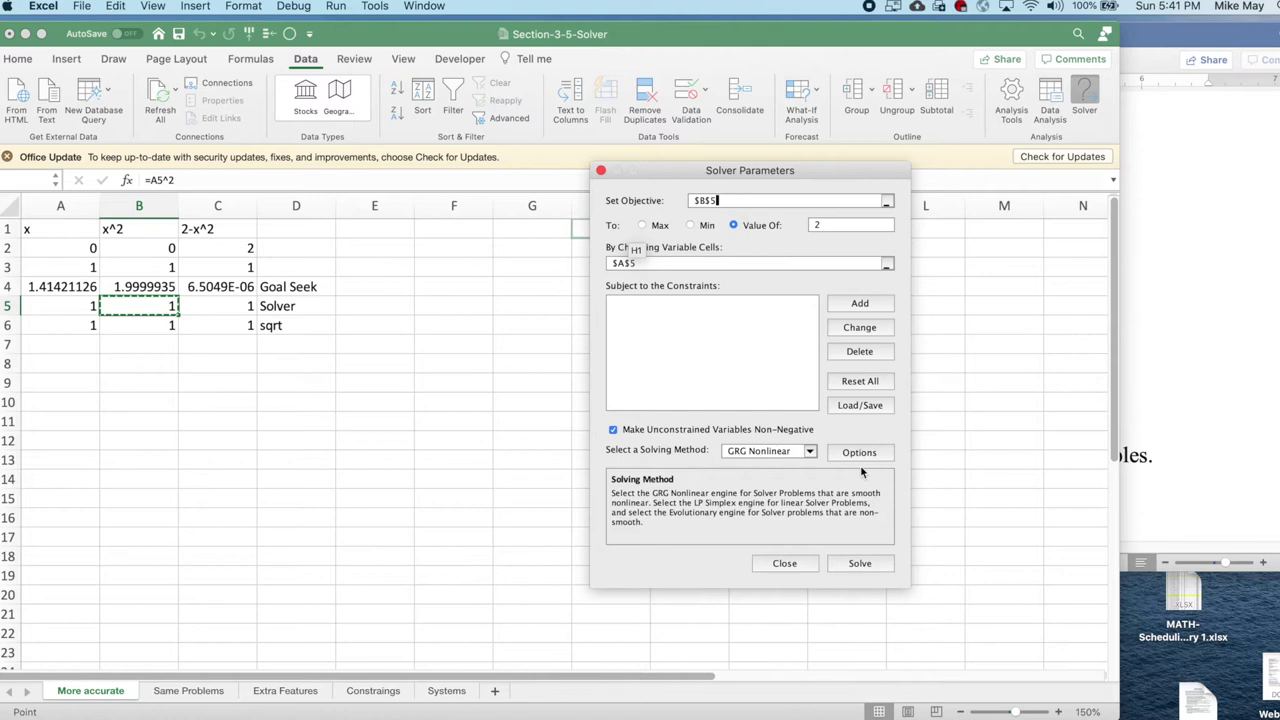
click(857, 564)
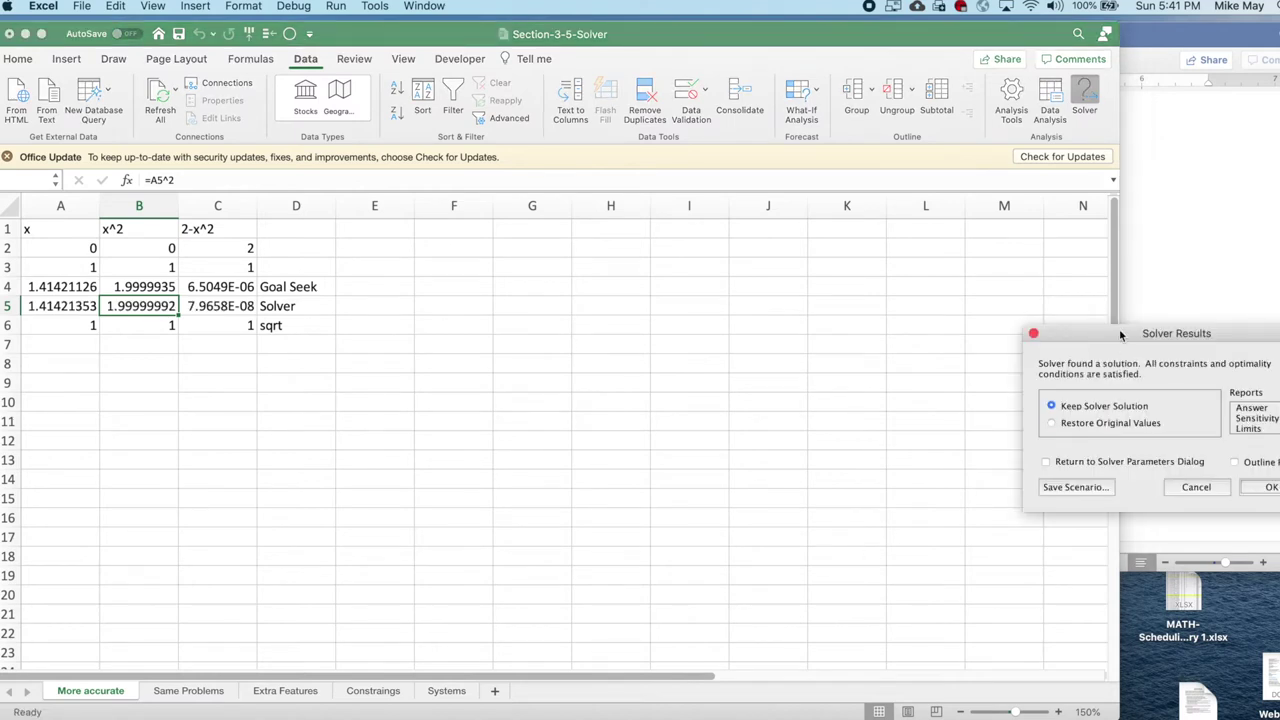
drag(1121, 335, 746, 334)
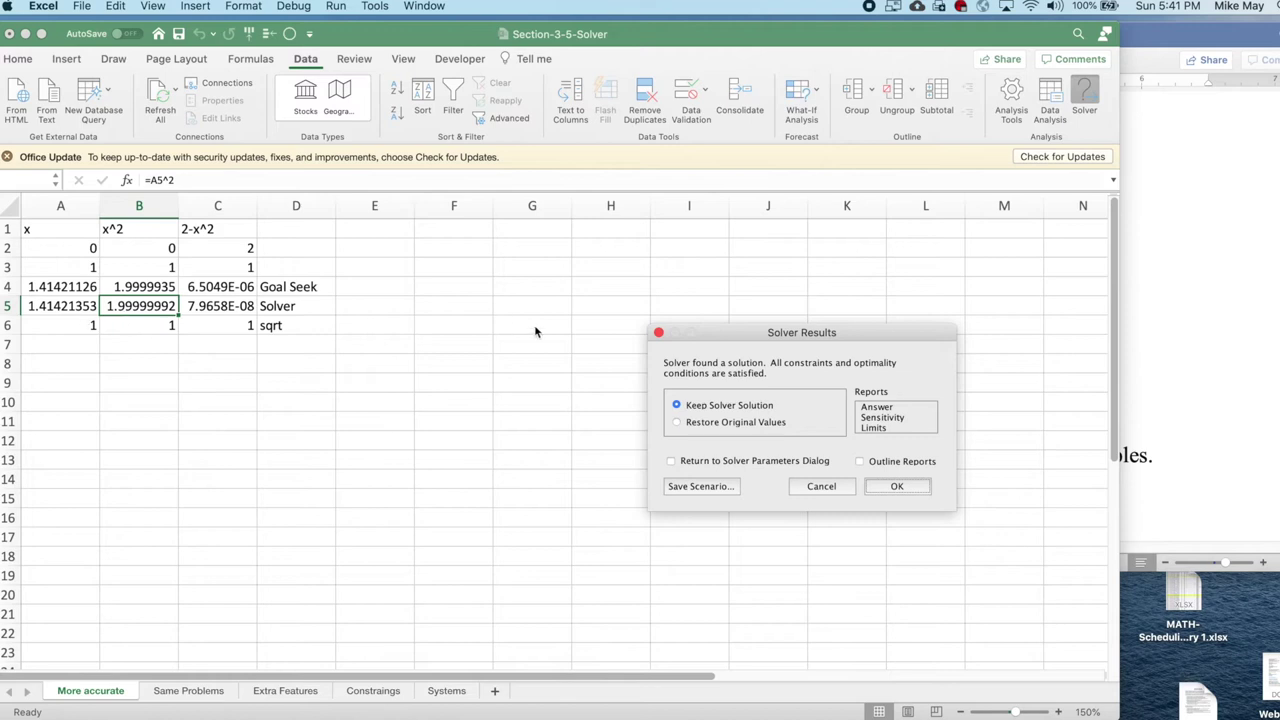
click(658, 332)
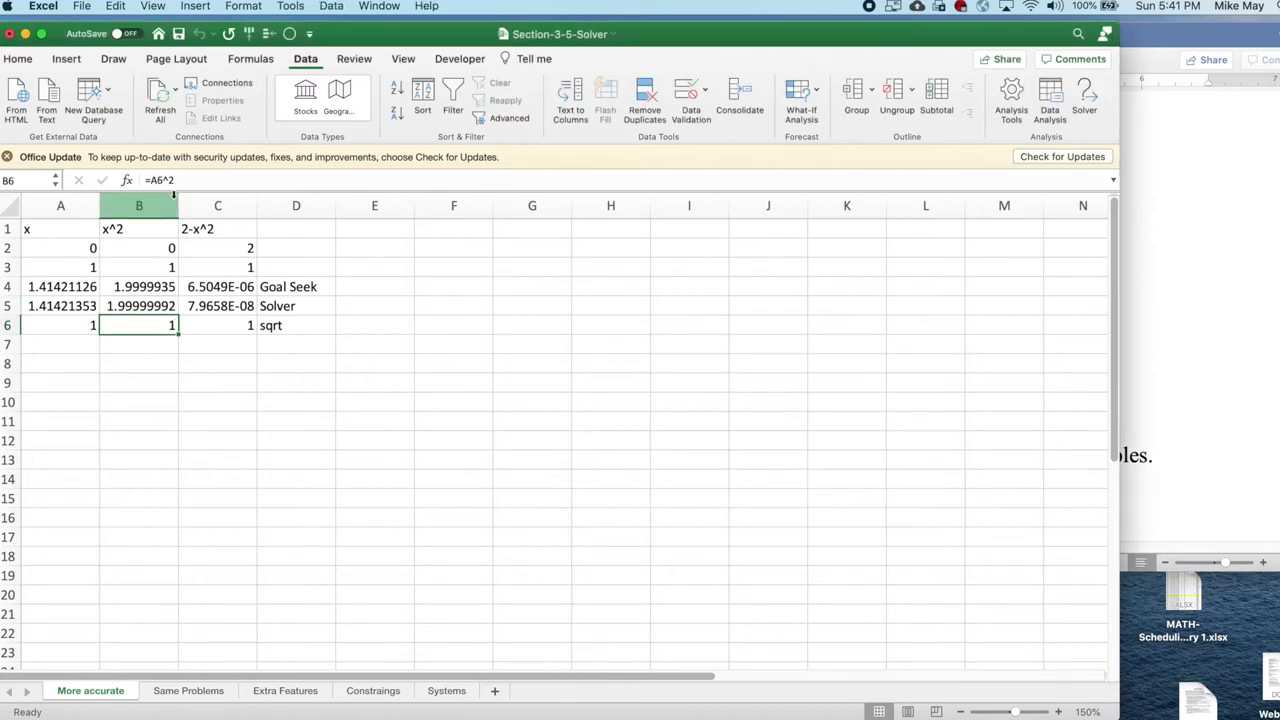
Step: Put 2 in B6 and =sqrt(b6) in A6, then go to the Same Problems sheet
click(66, 323)
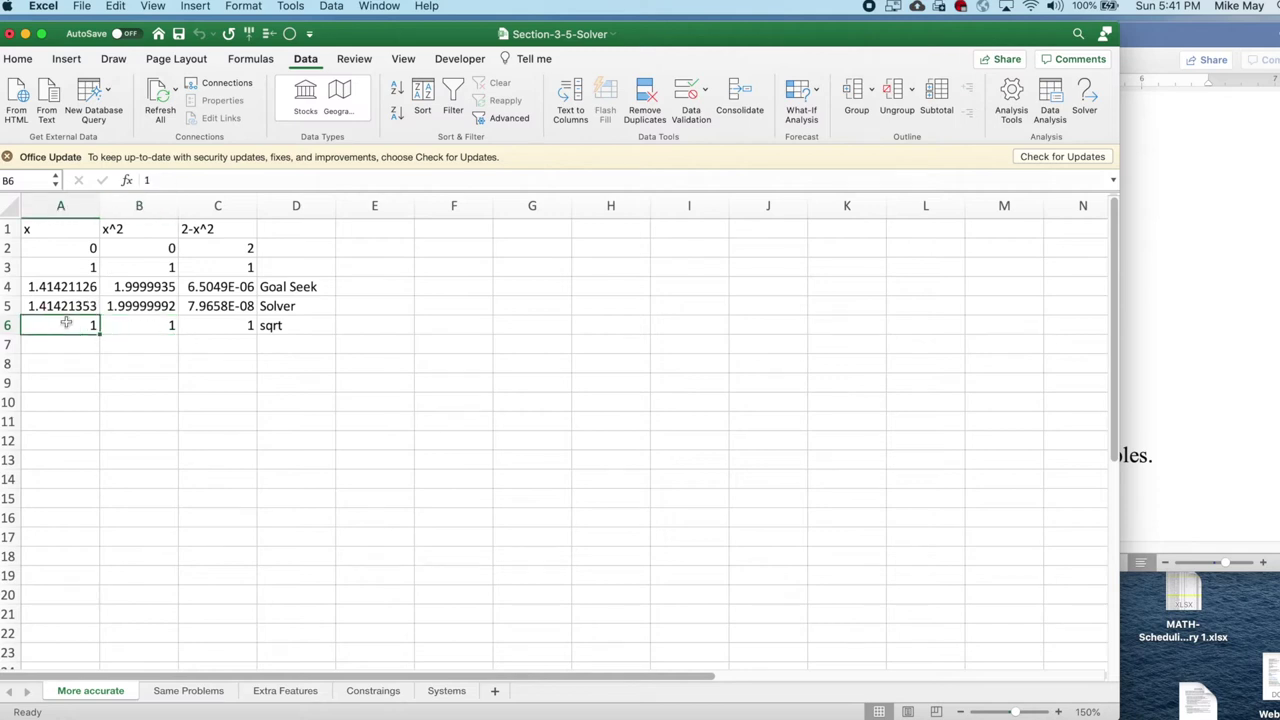
click(158, 323)
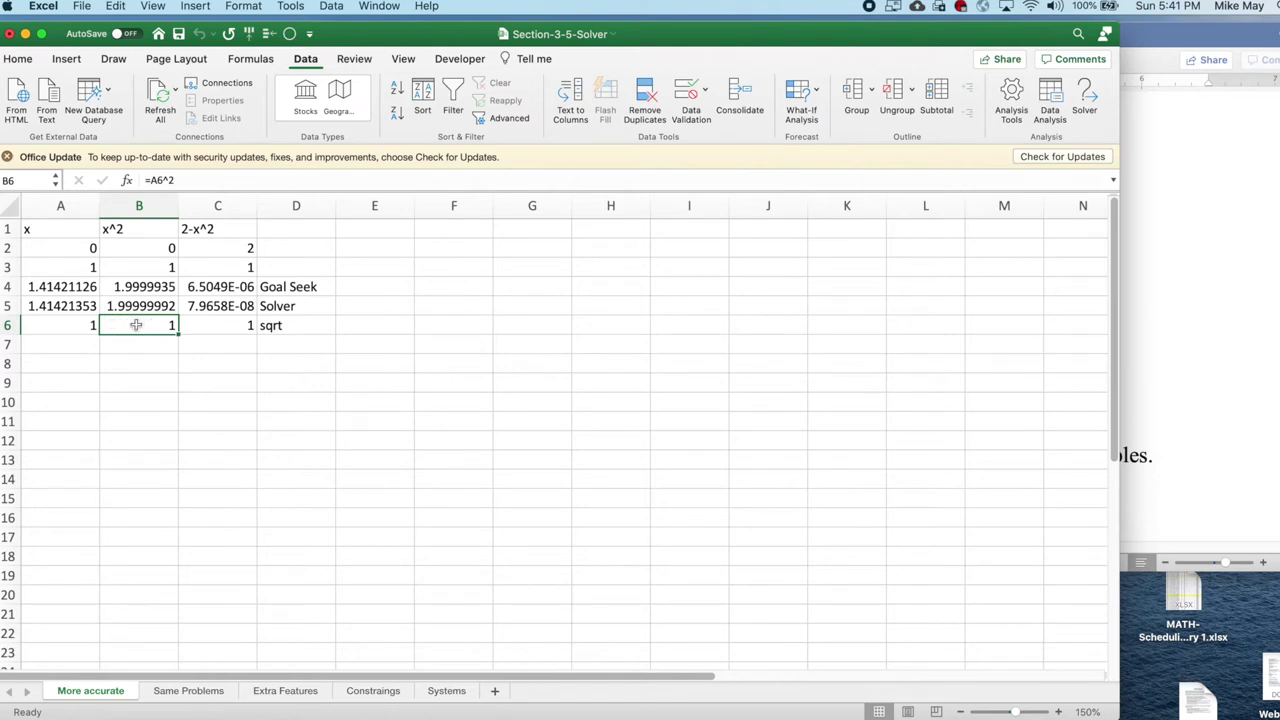
text(2)
key(Return)
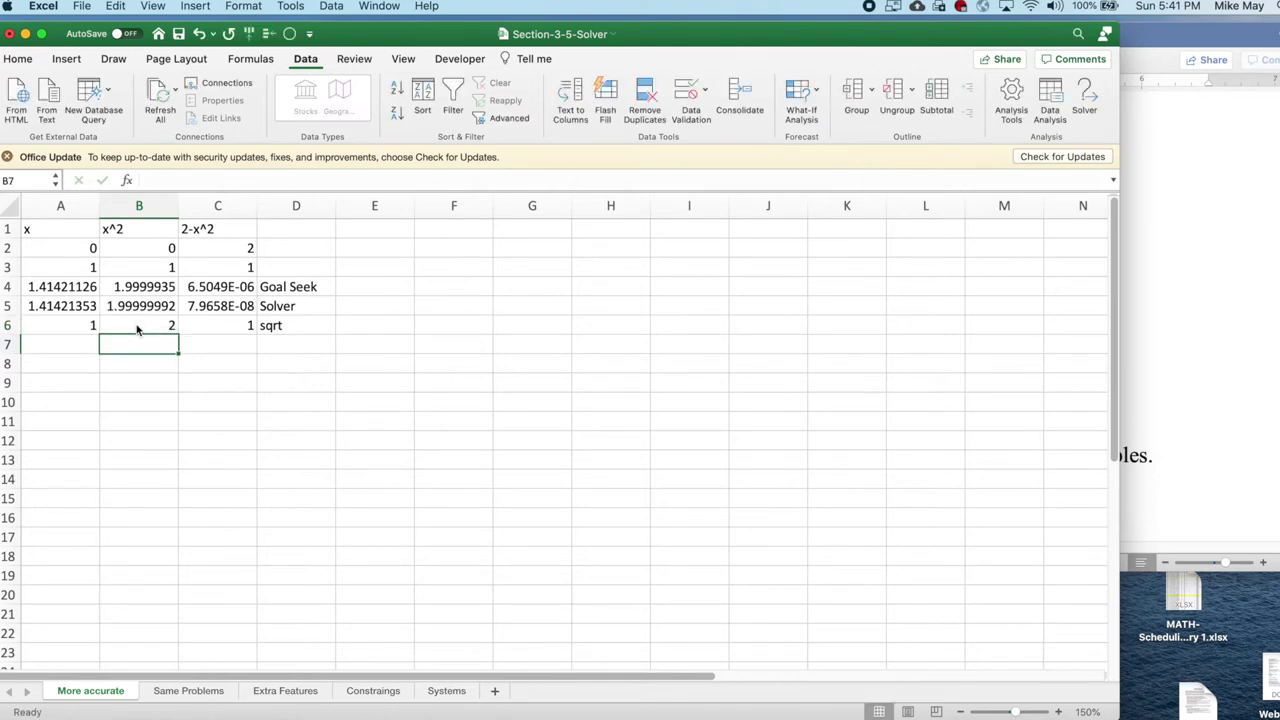
click(80, 322)
click(124, 181)
text(sqrt()
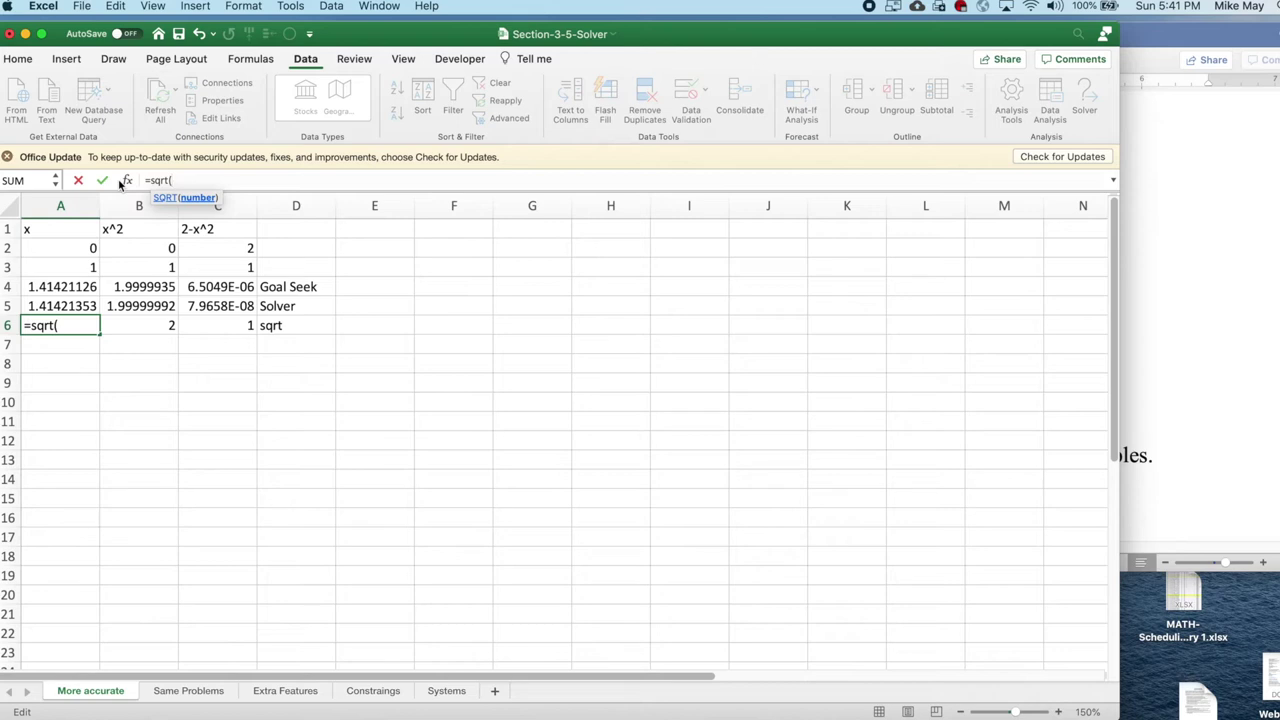
text(b)
text(6)
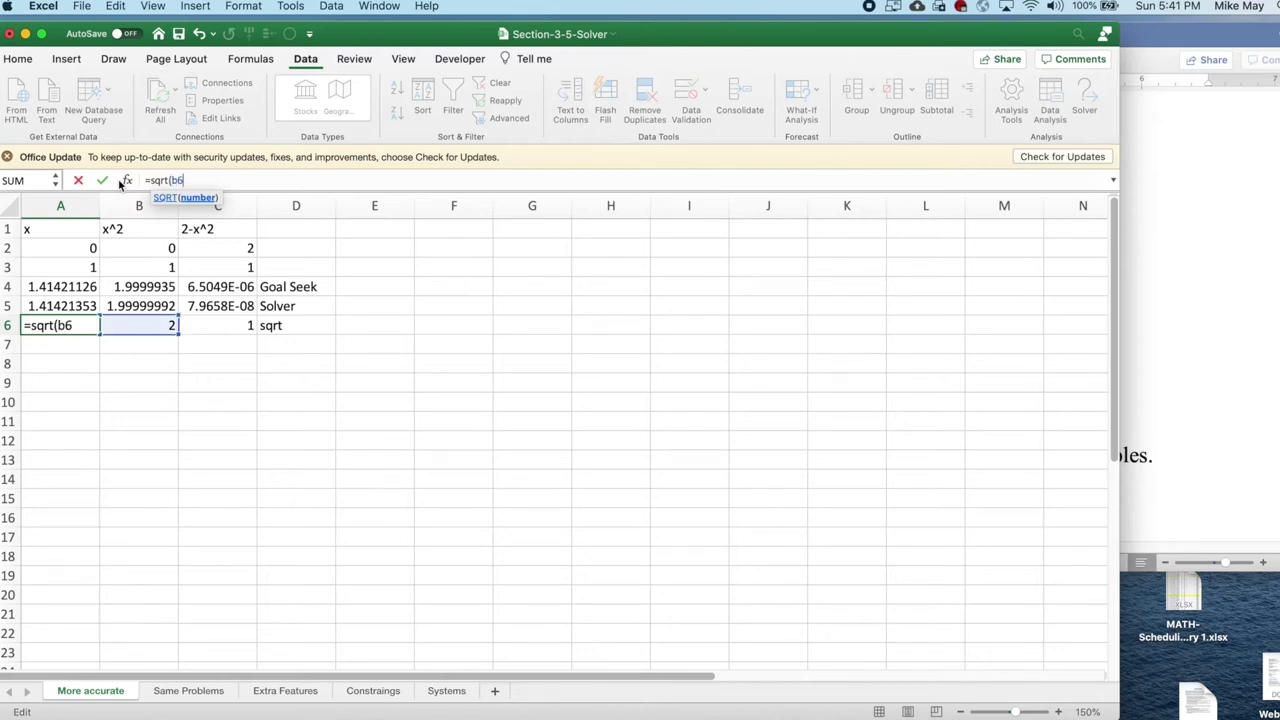
text())
key(Return)
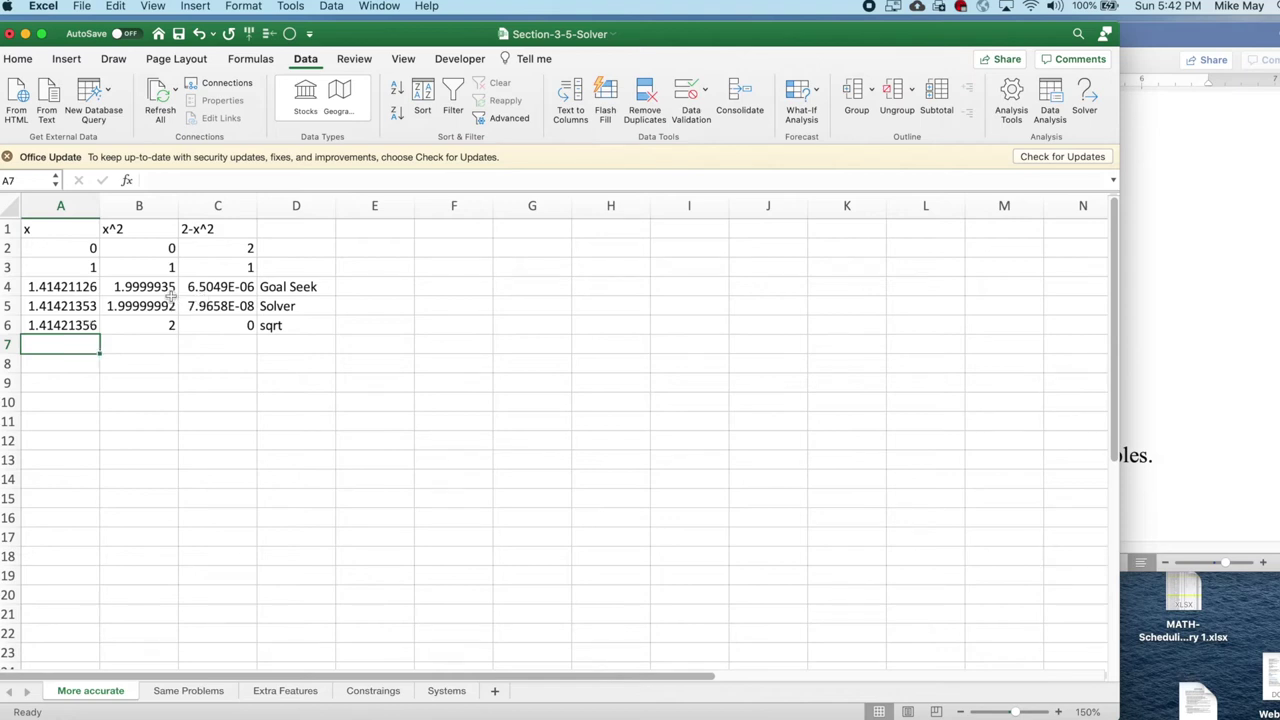
click(169, 692)
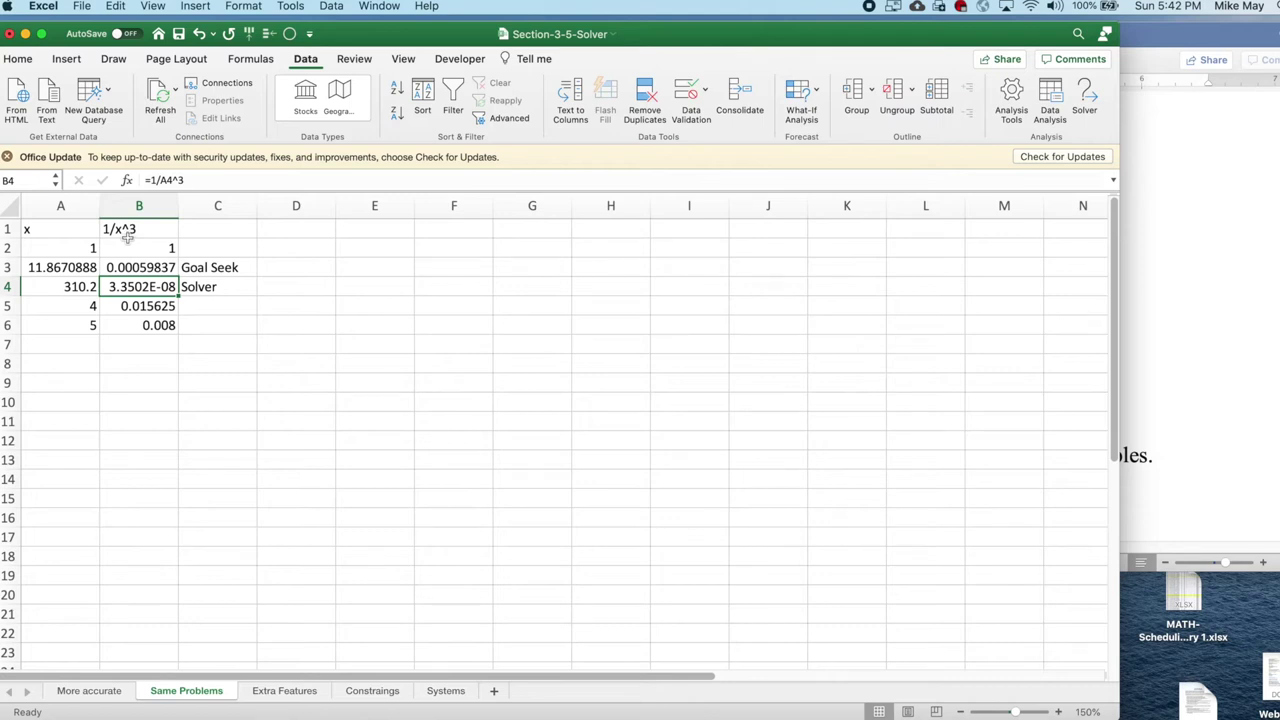
Step: Reset A3 to 1 and Goal Seek B3 to 0 by changing A3, reaching x ≈ 11.8670888
click(75, 268)
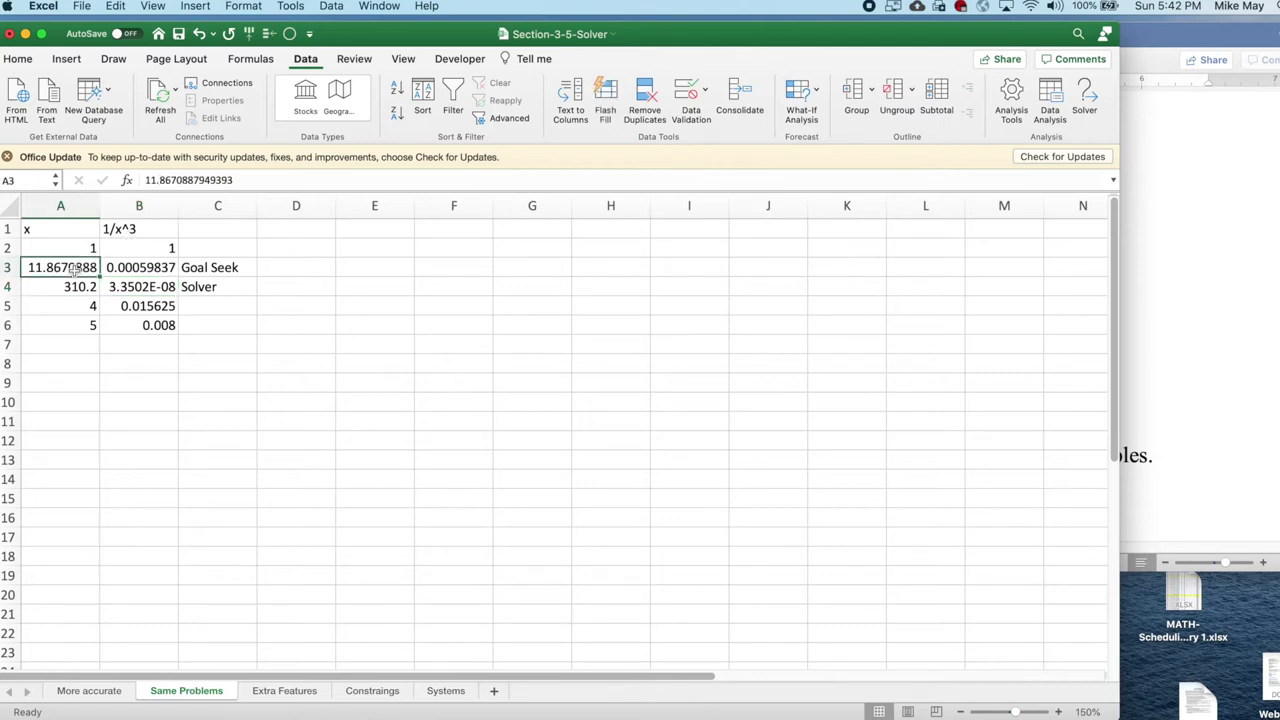
text(1)
key(Return)
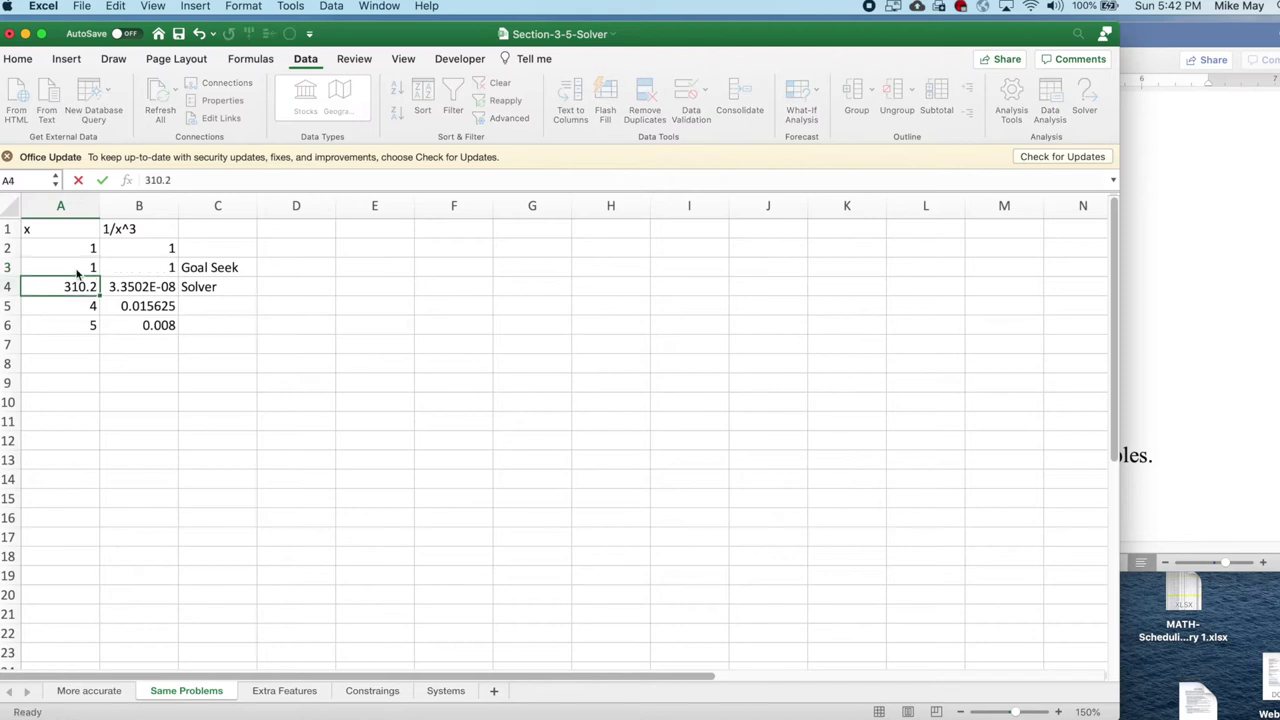
click(156, 269)
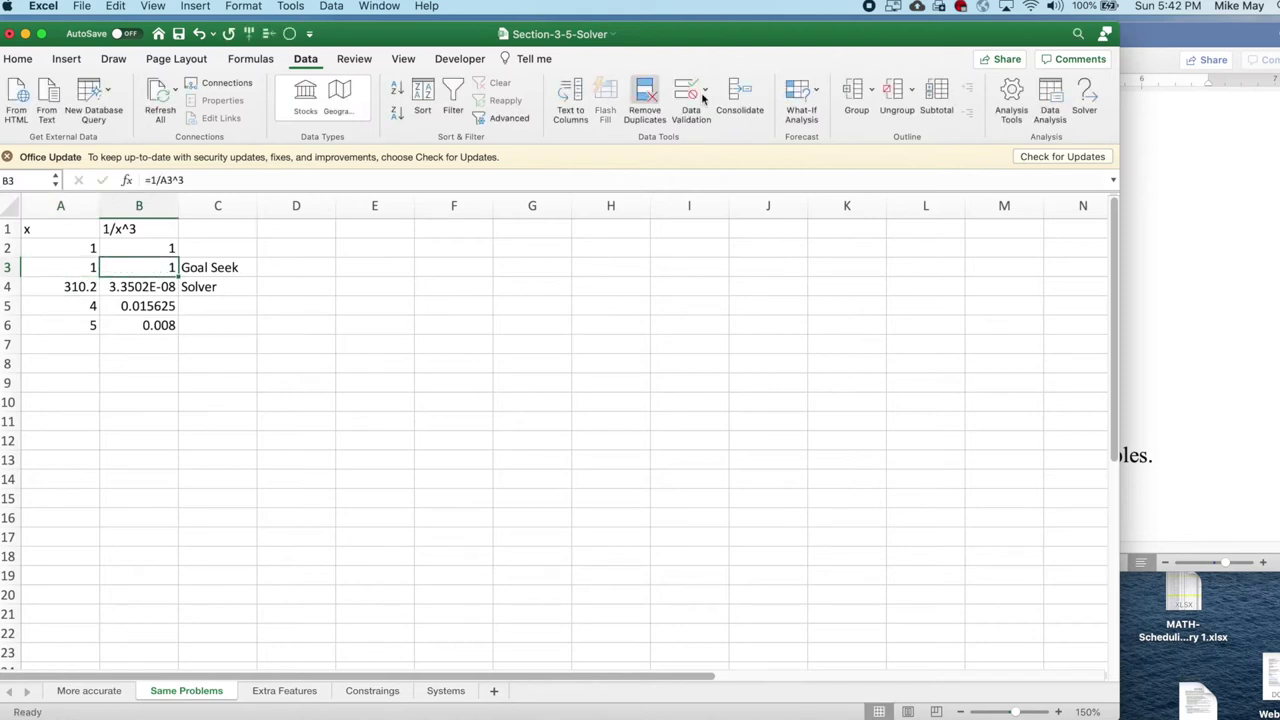
click(817, 93)
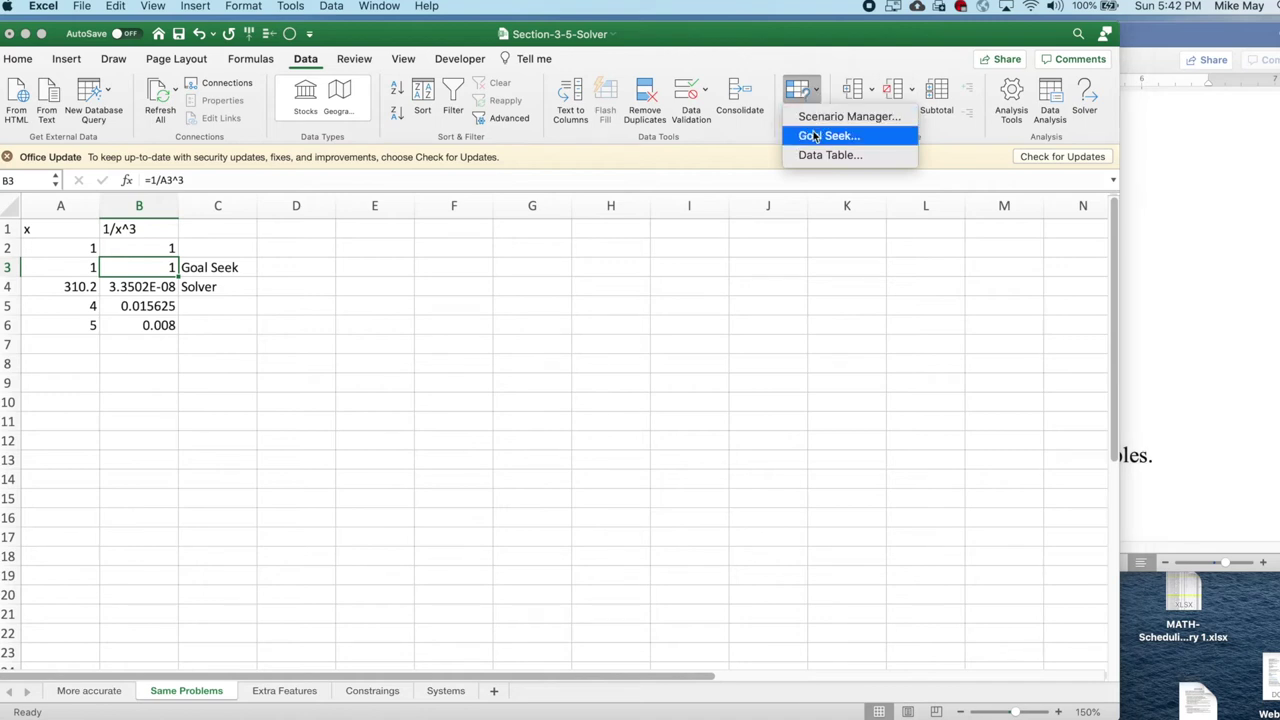
click(815, 136)
click(691, 244)
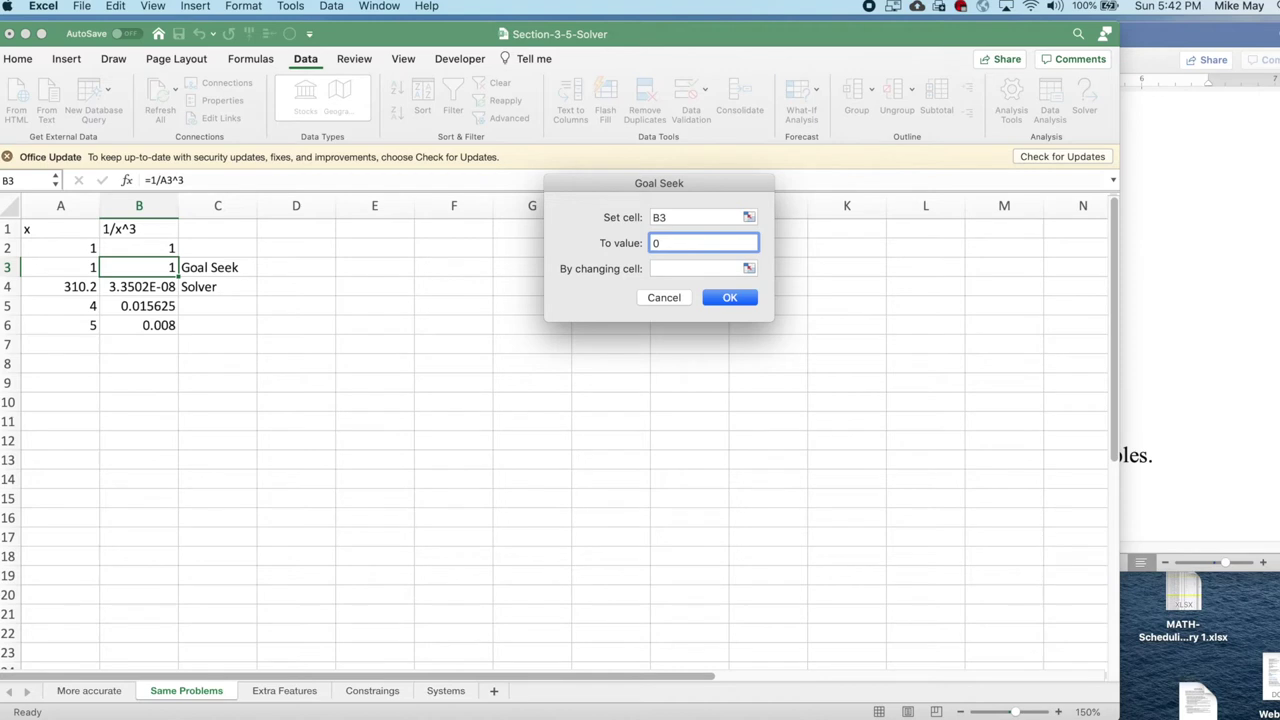
key(Tab)
text(a3)
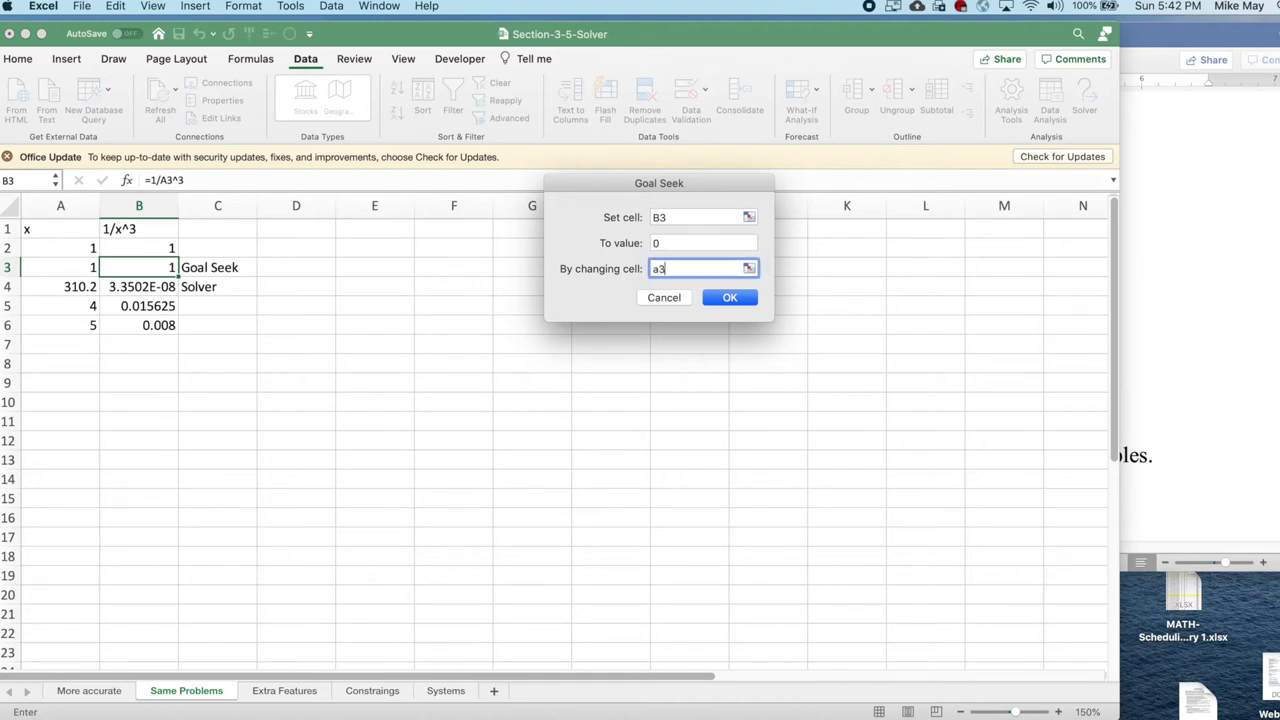
key(Return)
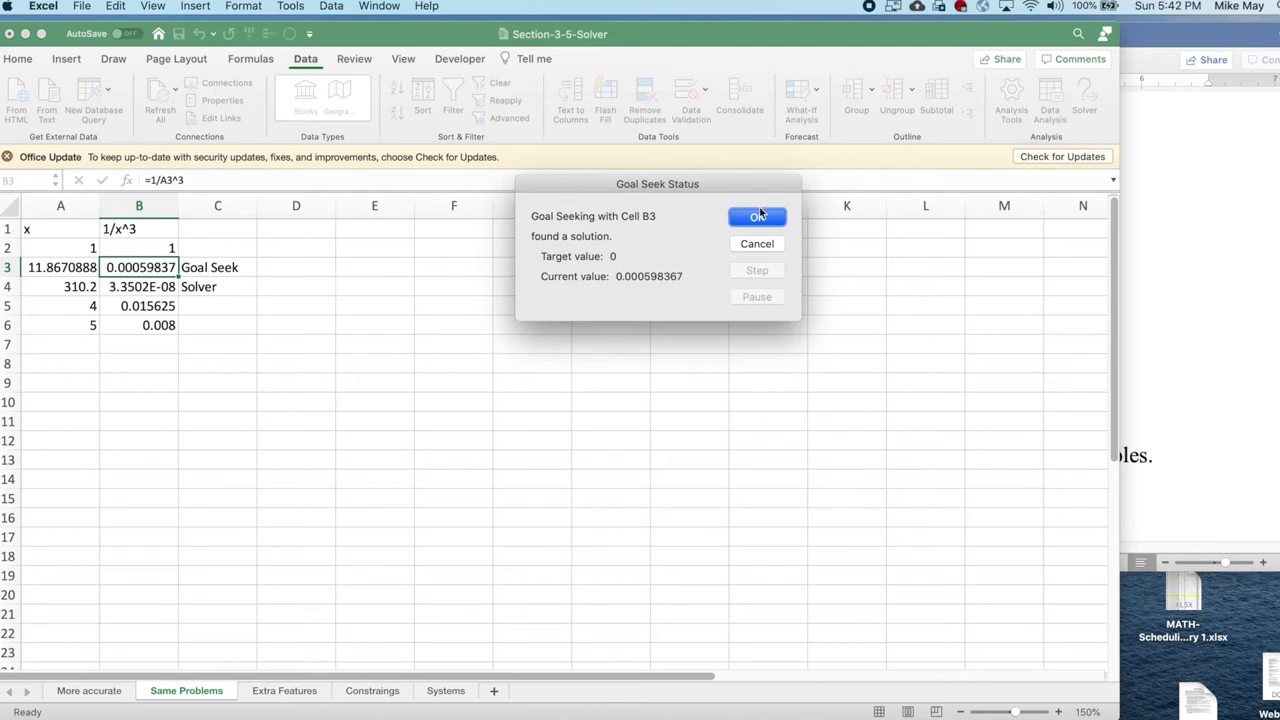
click(760, 217)
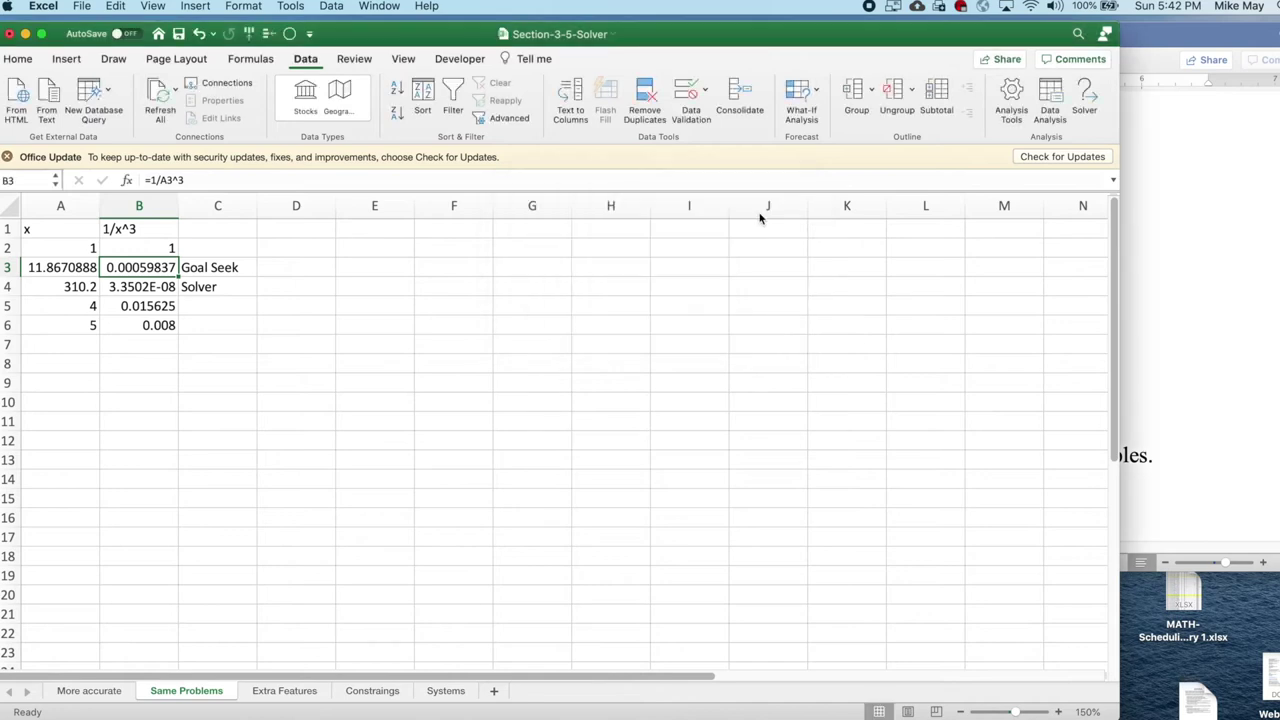
click(78, 287)
Step: Reset A4 to 1 and have Solver drive B4 to 0, reaching x ≈ 103.4
text(1)
key(Return)
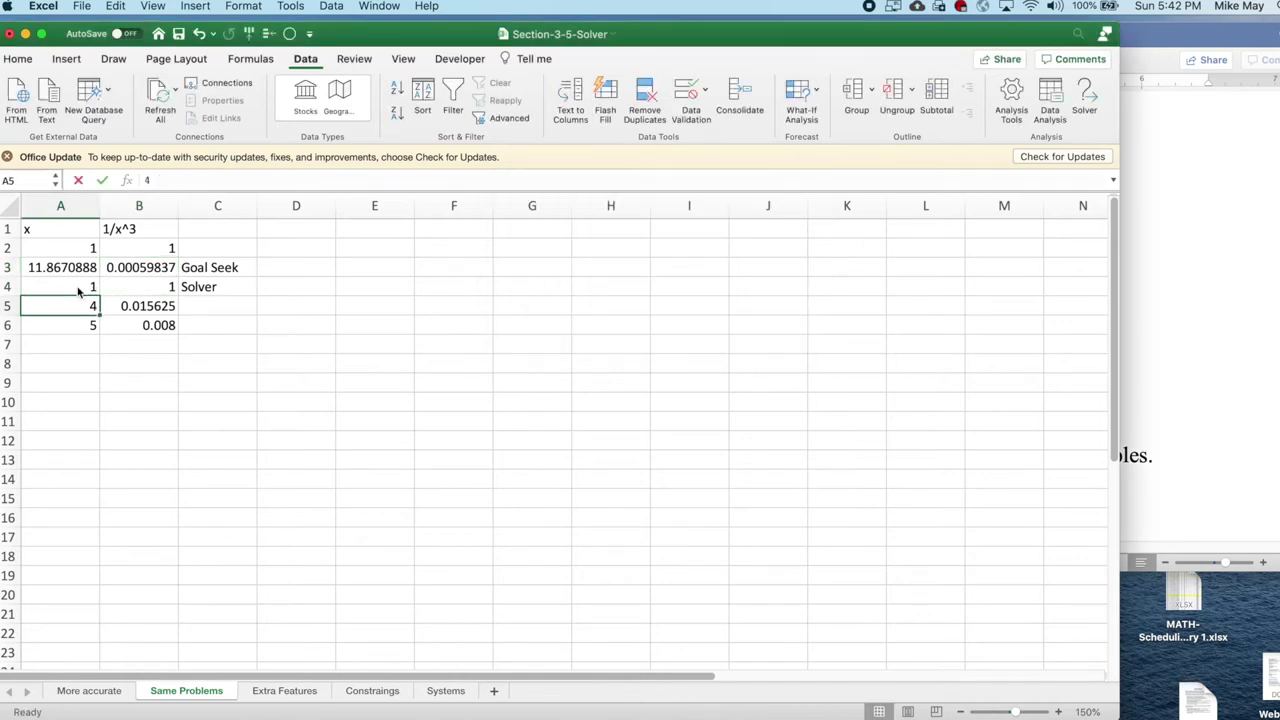
click(172, 288)
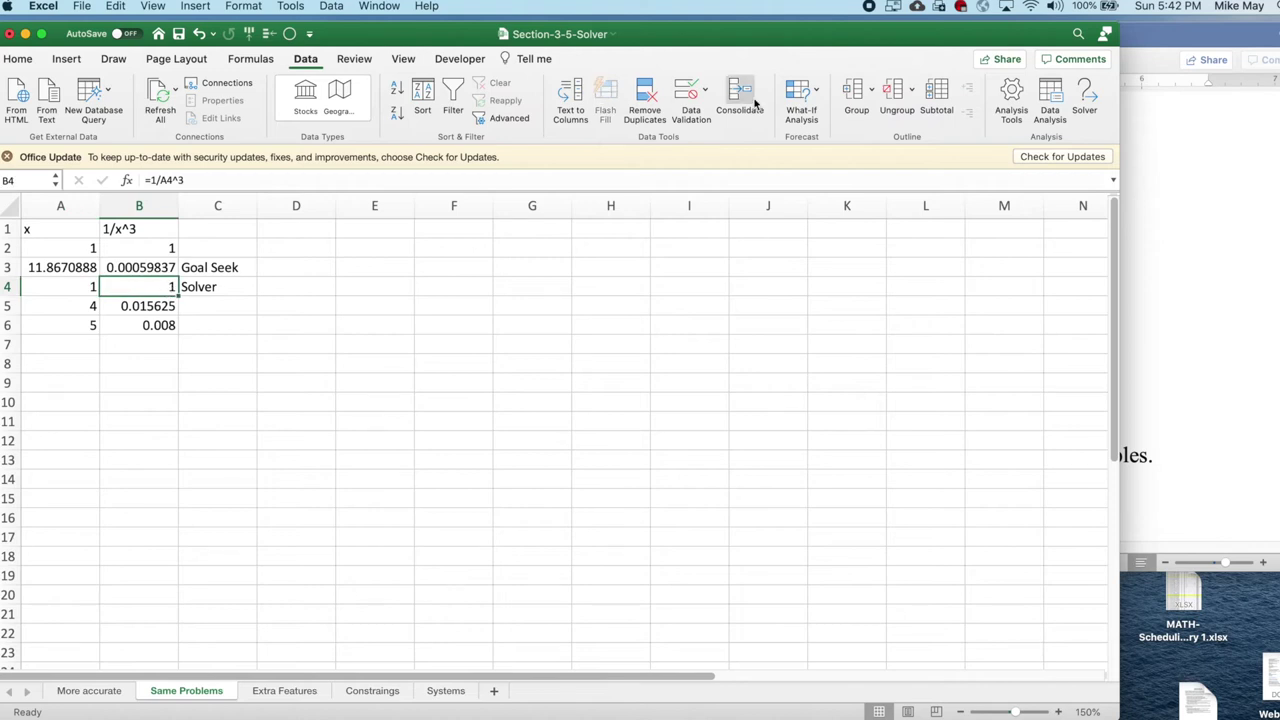
click(1088, 100)
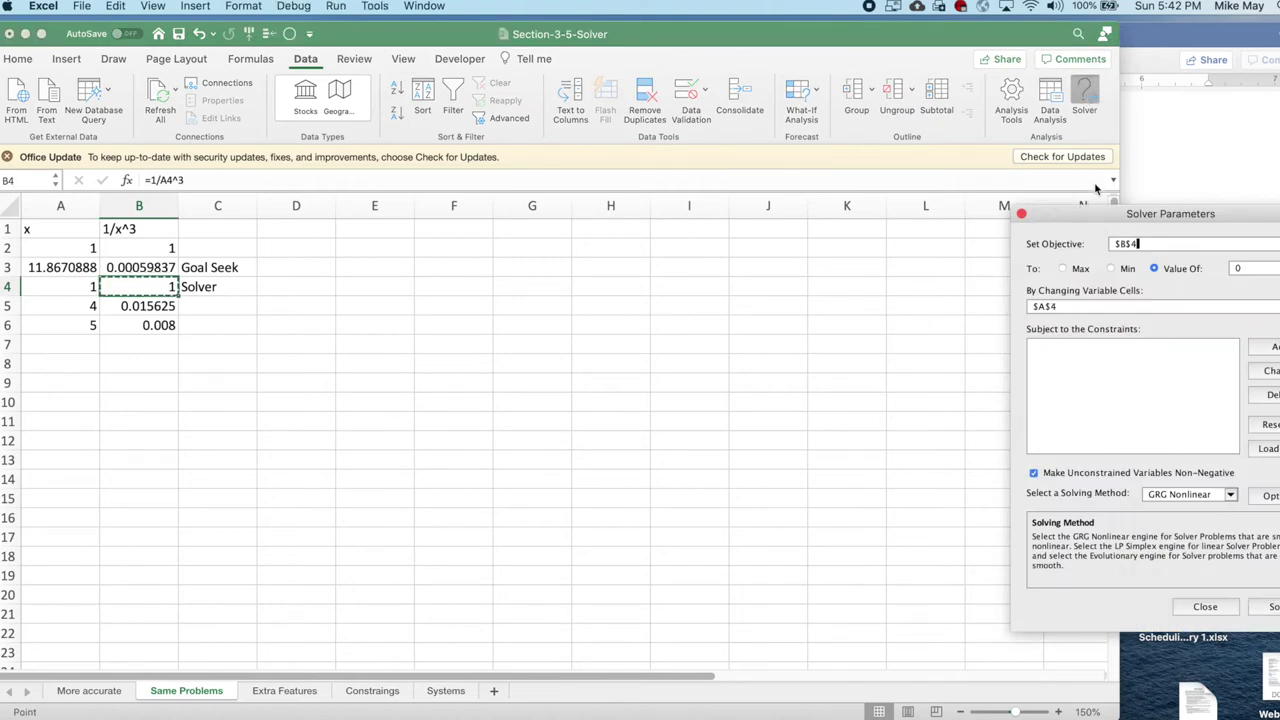
drag(1090, 186, 652, 169)
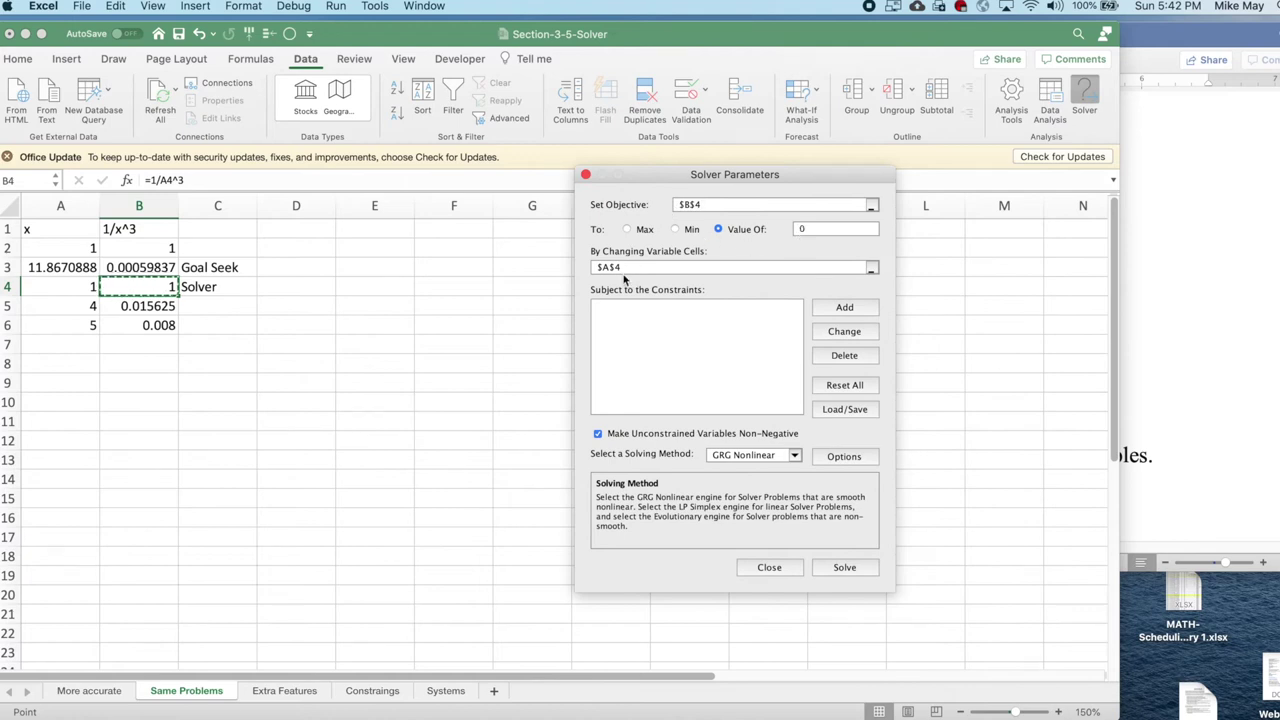
click(846, 567)
click(846, 567)
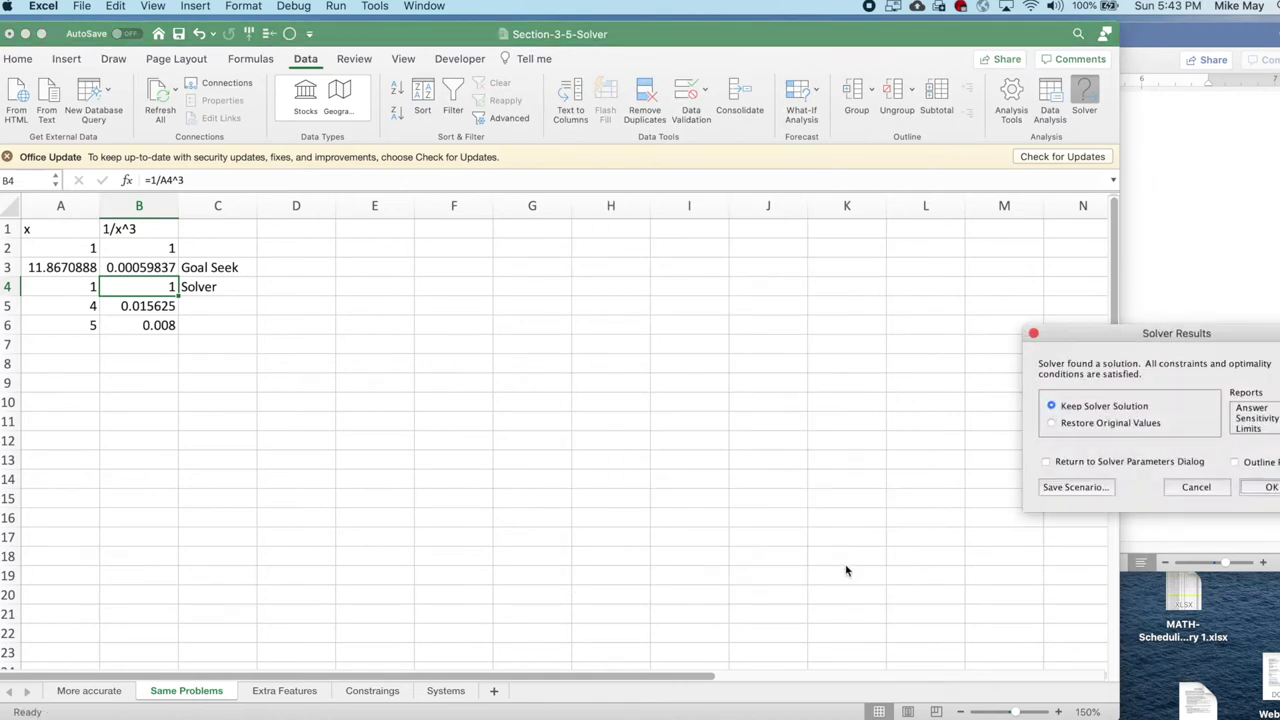
drag(1125, 340, 650, 325)
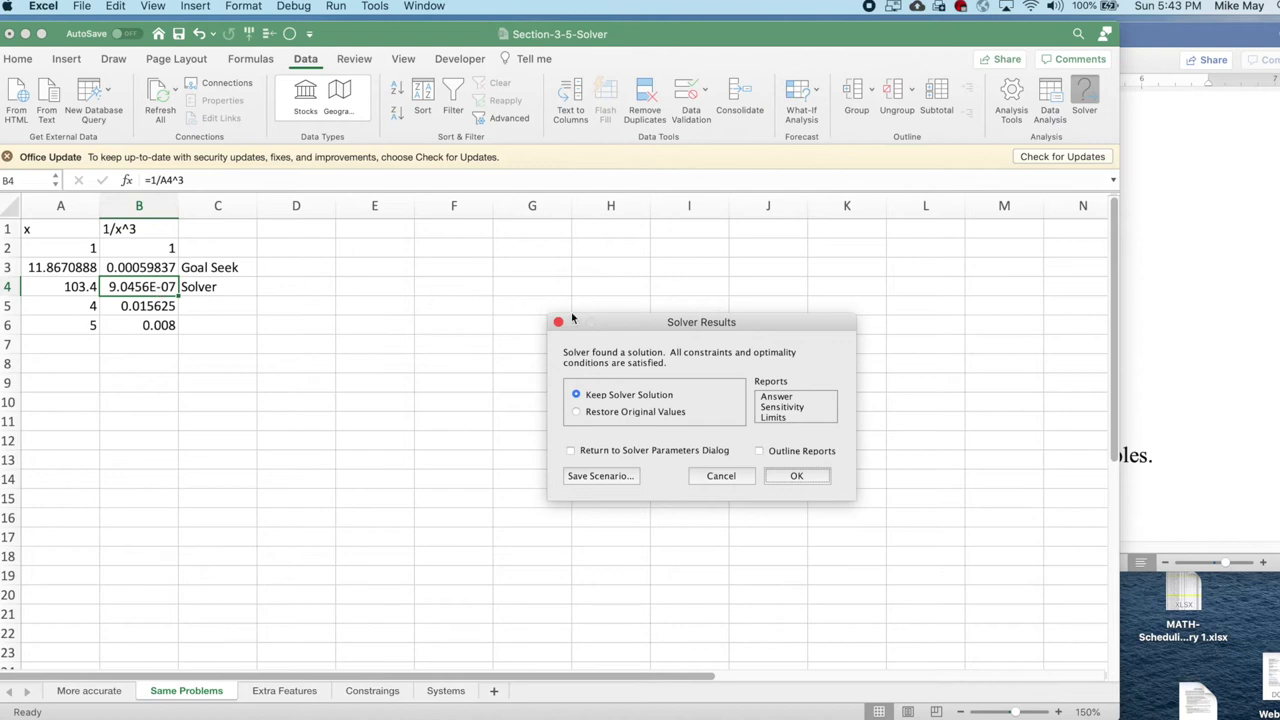
click(277, 690)
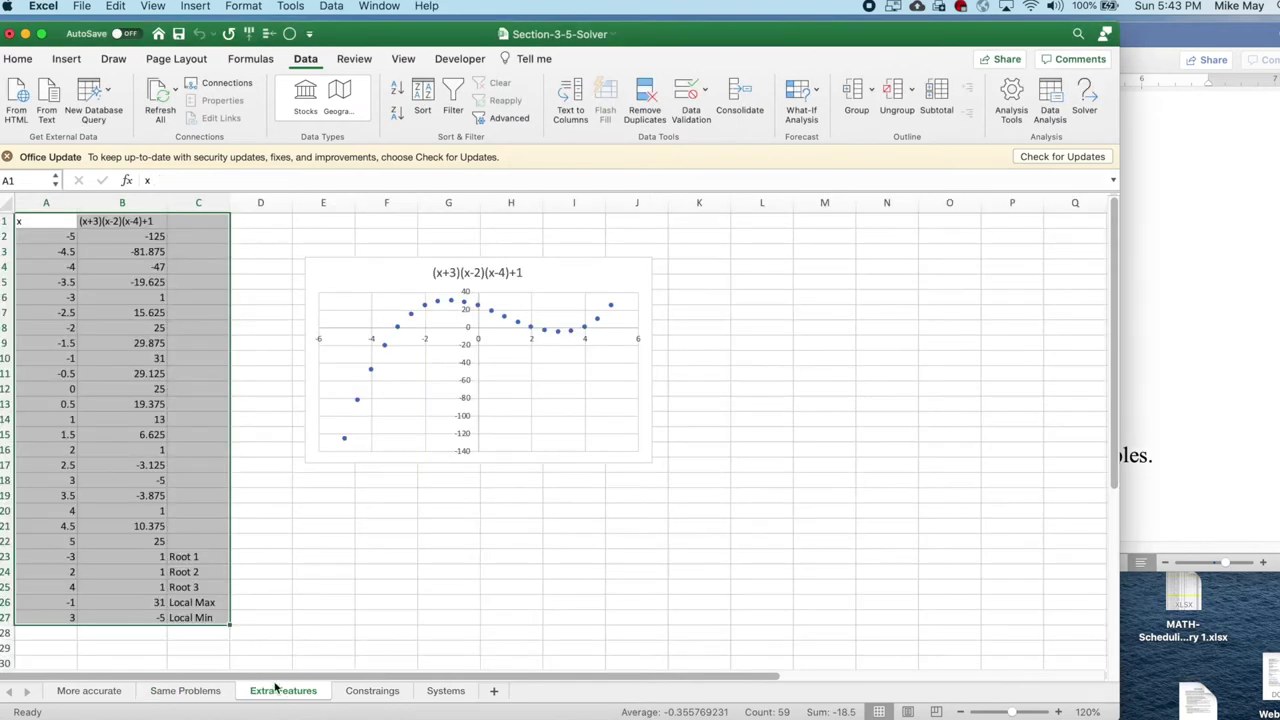
mouse_move(373, 371)
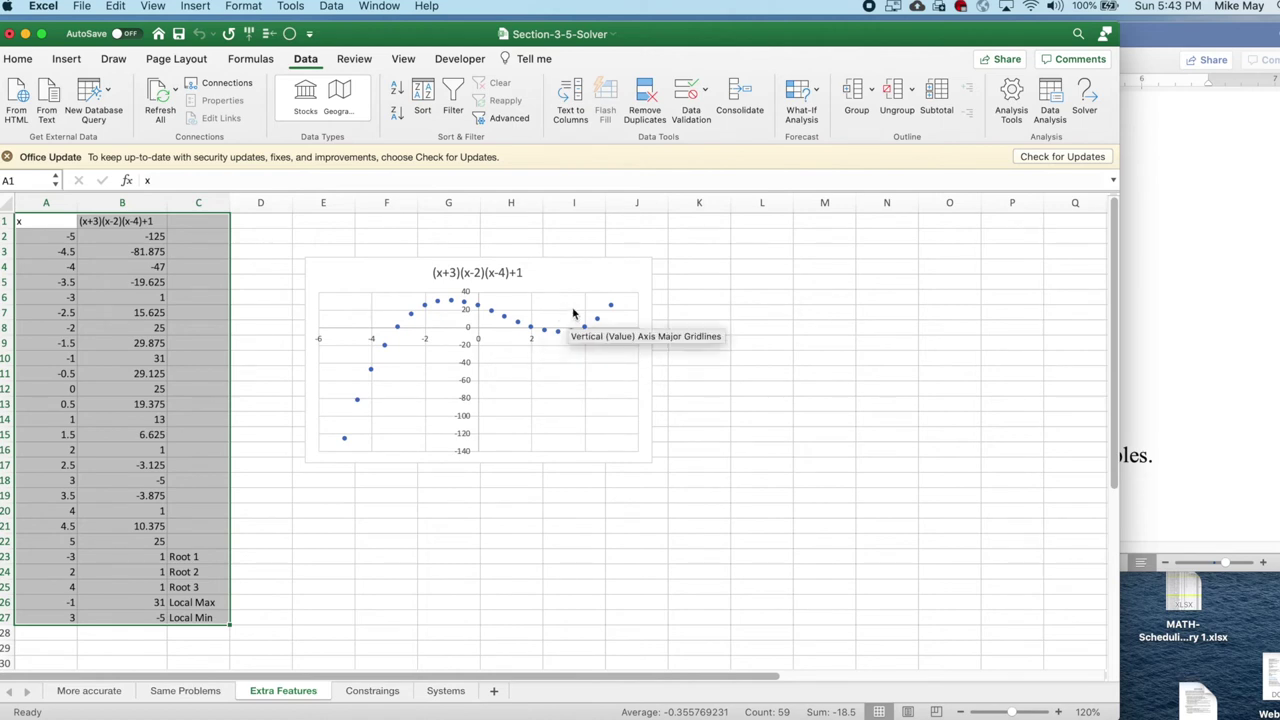
mouse_move(455, 307)
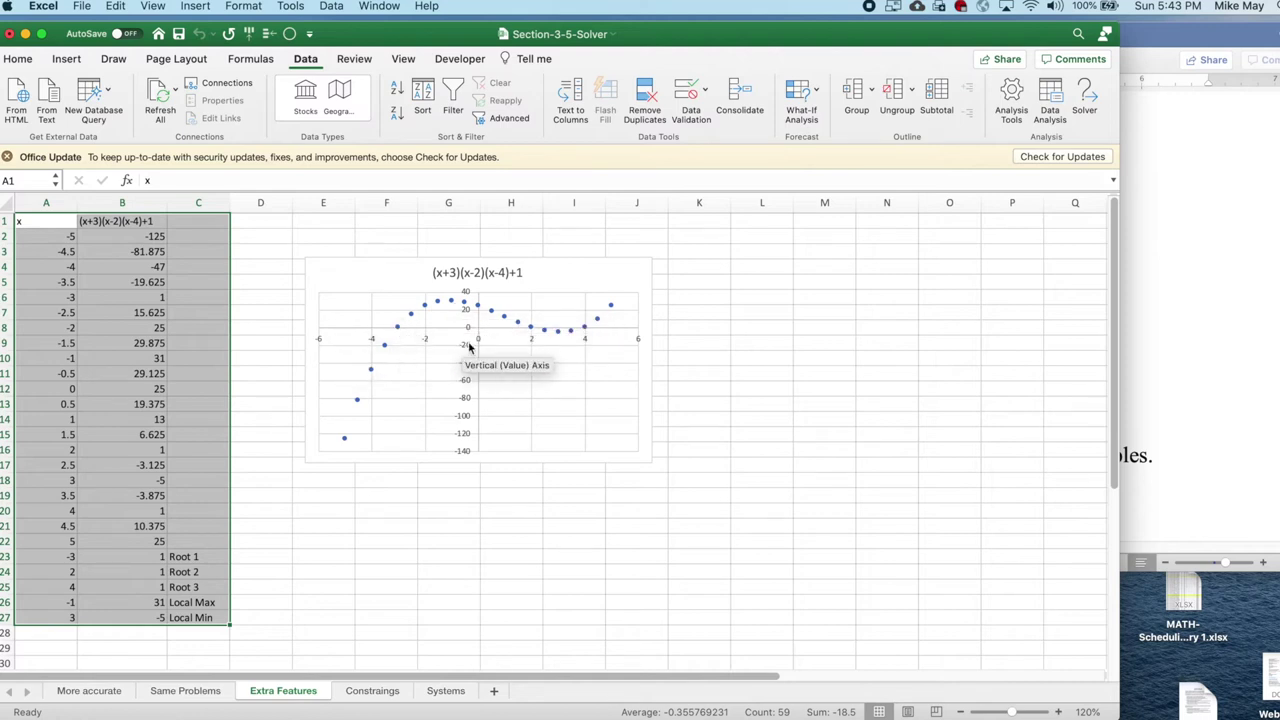
mouse_move(570, 334)
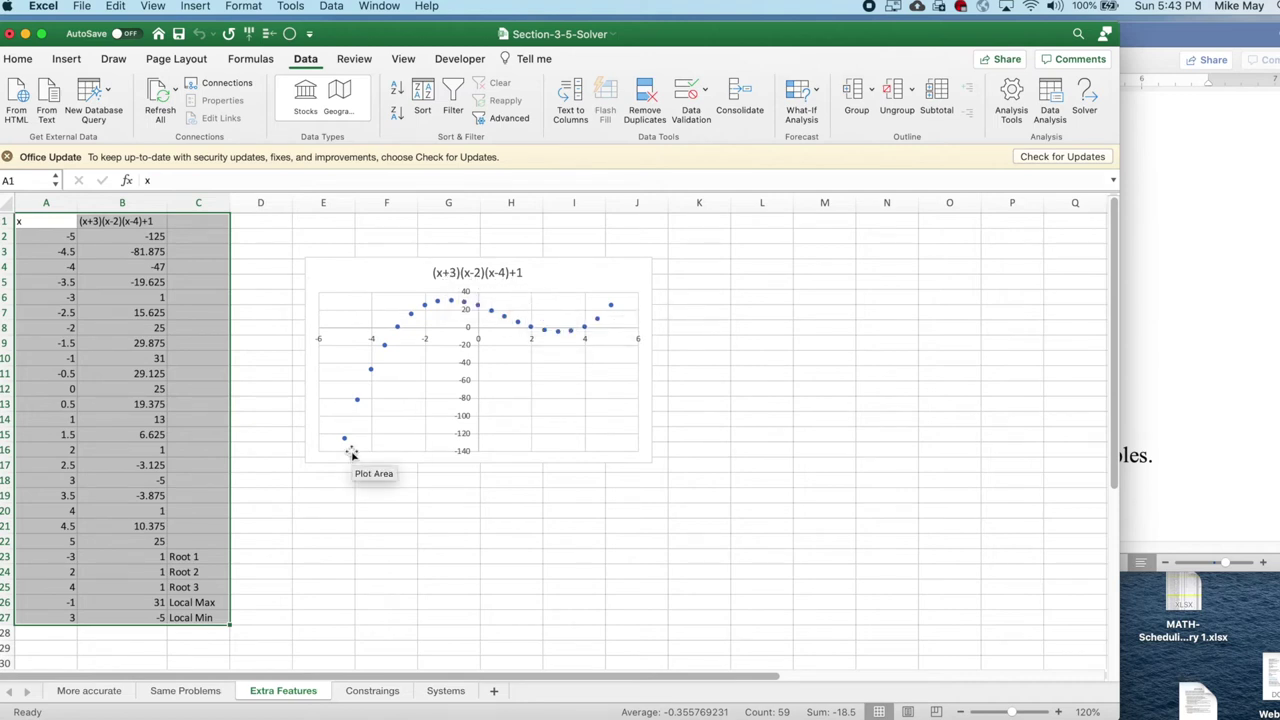
click(158, 557)
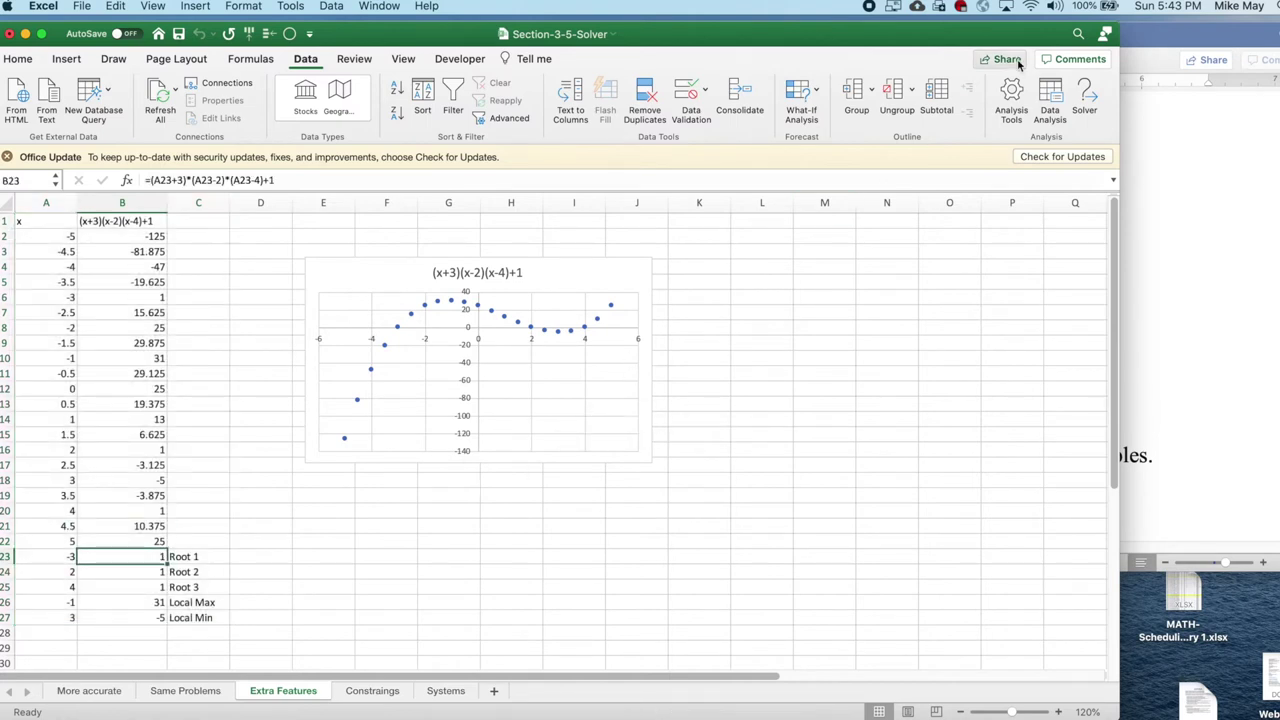
Step: Solve B23 = 0 by changing A23 and keep the root 2.10331231
click(1083, 98)
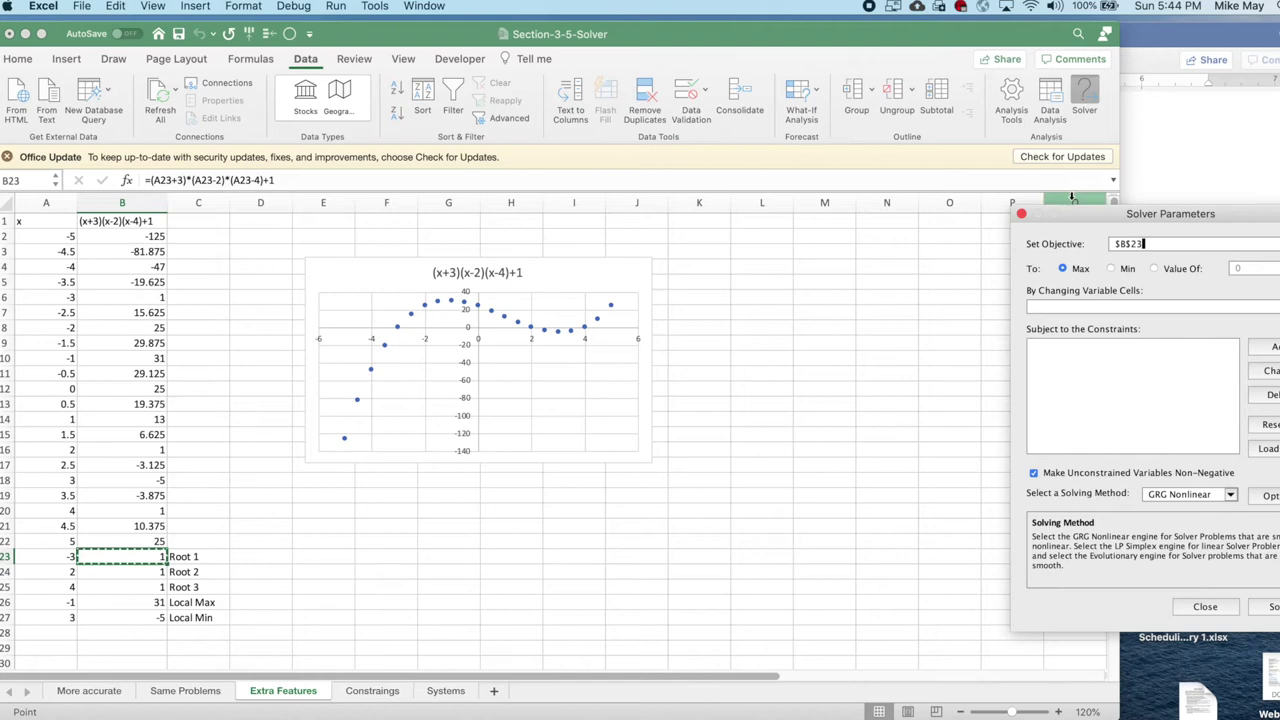
drag(1083, 213, 828, 178)
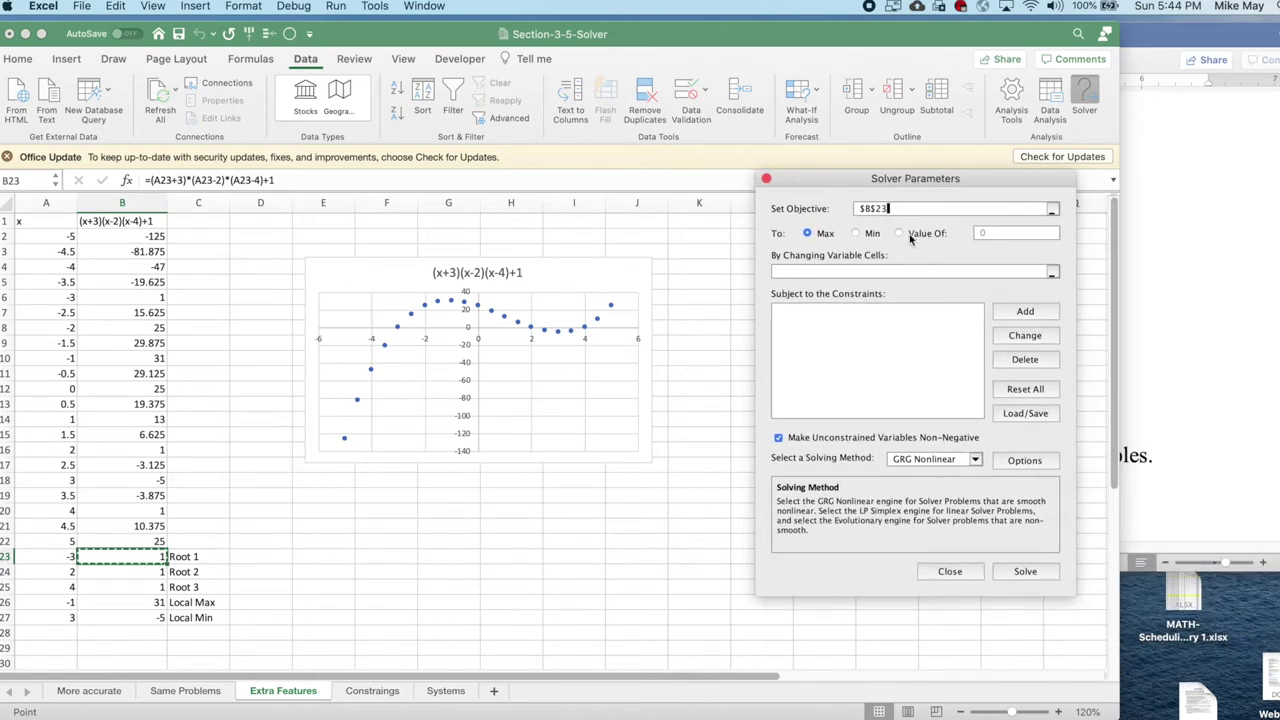
click(899, 235)
click(875, 271)
click(1018, 575)
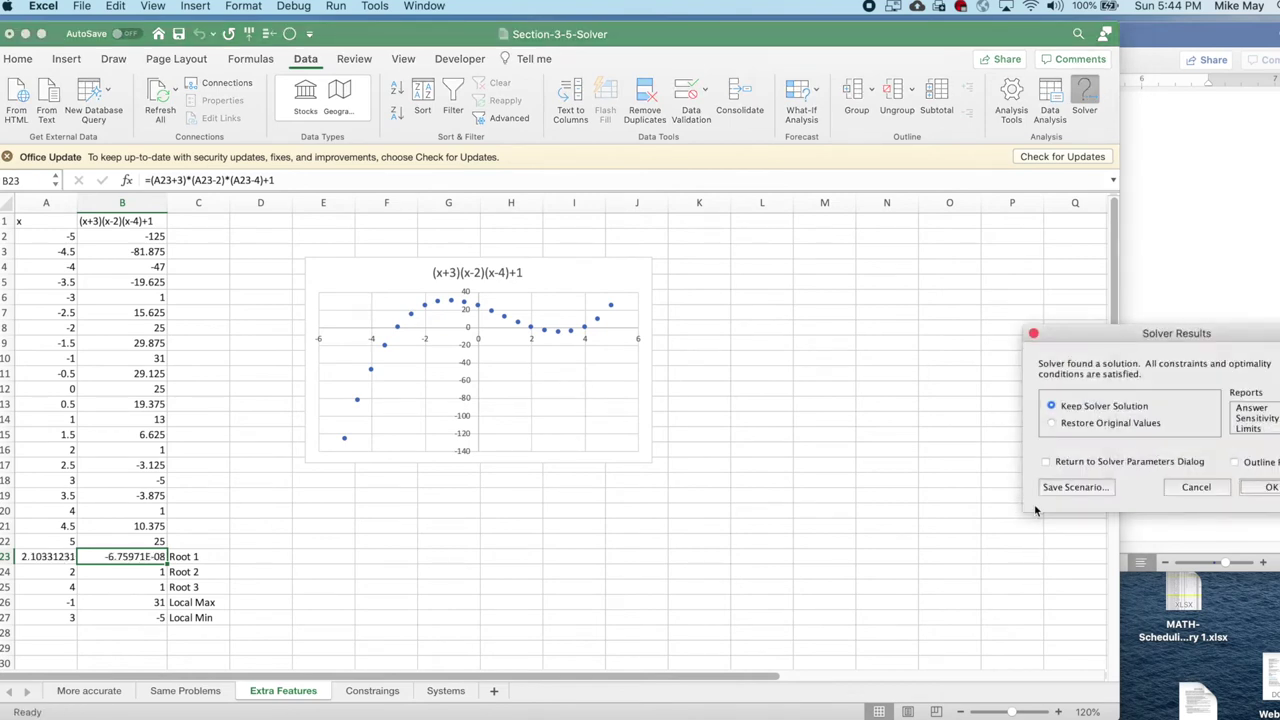
drag(1104, 339, 782, 308)
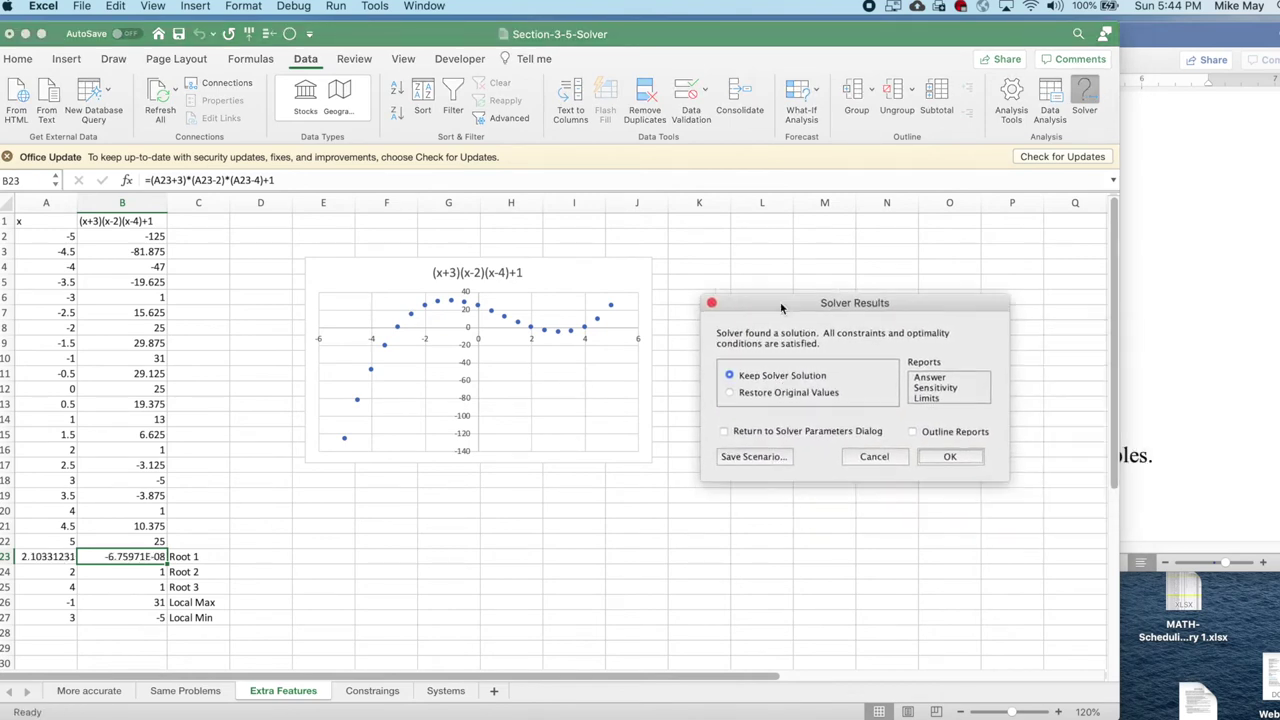
click(950, 458)
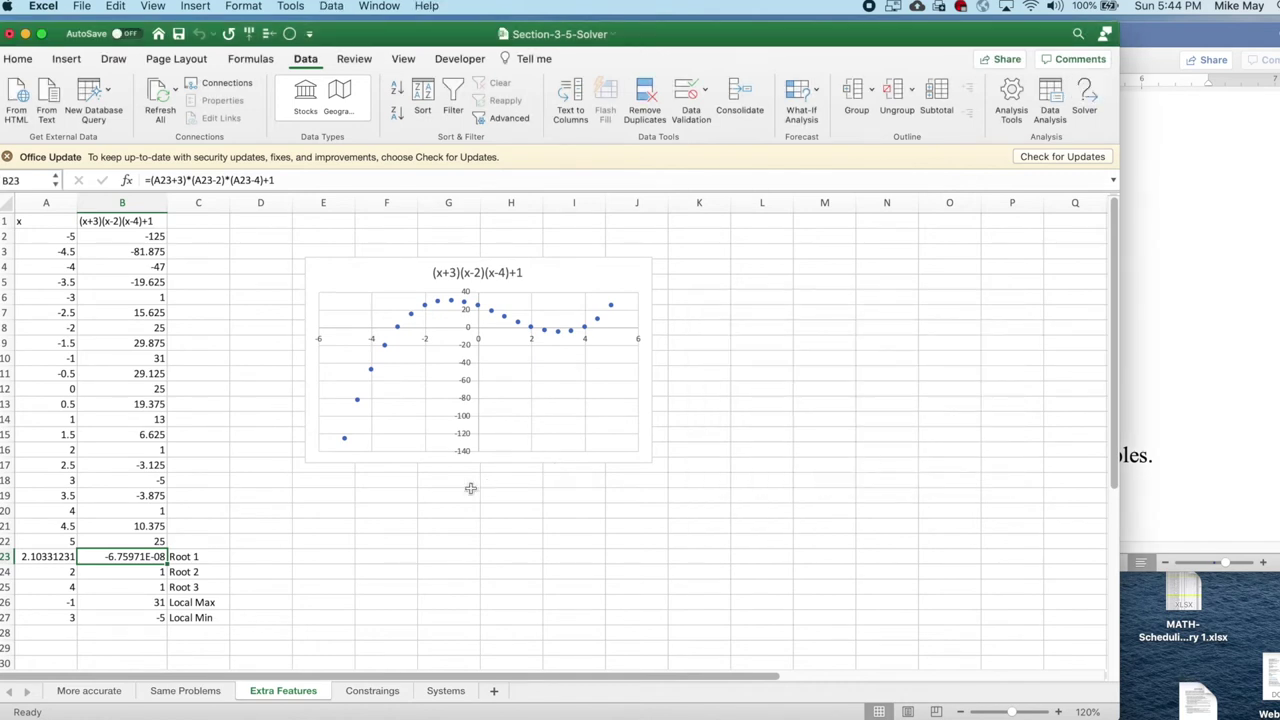
click(133, 569)
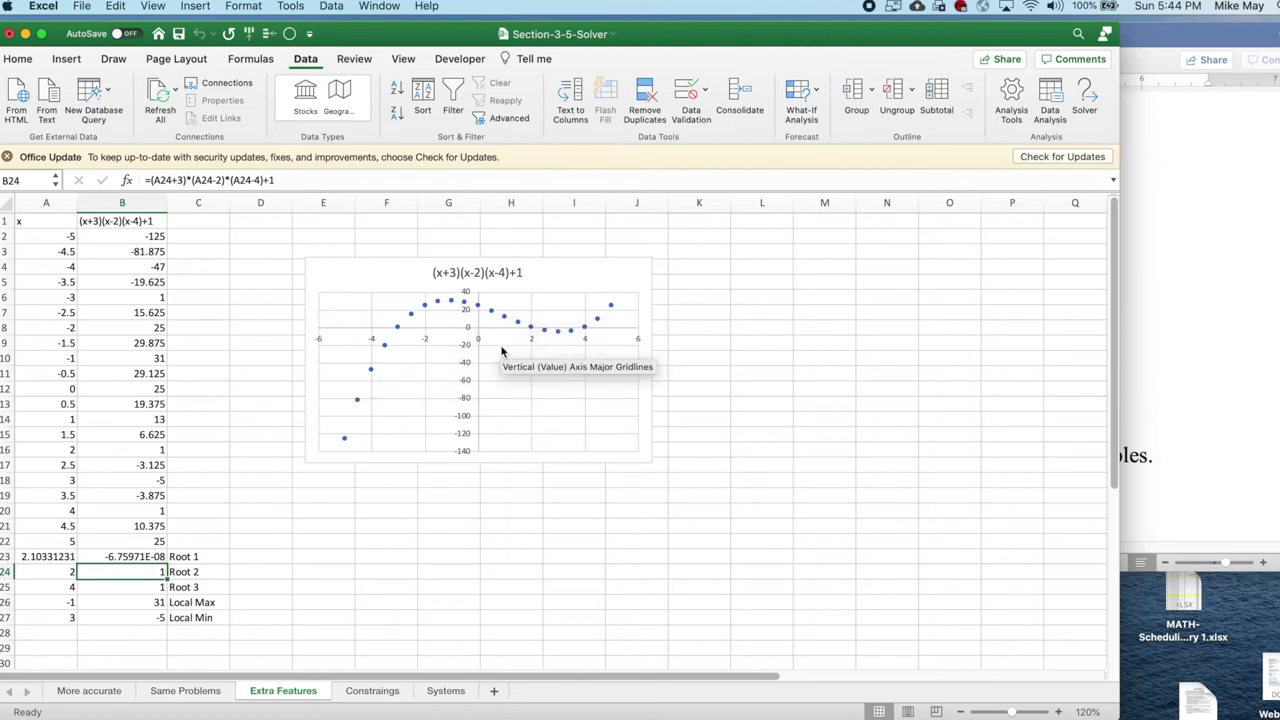
Step: Retarget Solver to B24 = 0 by changing A24, keeping x ≈ 2.10331233
click(1088, 98)
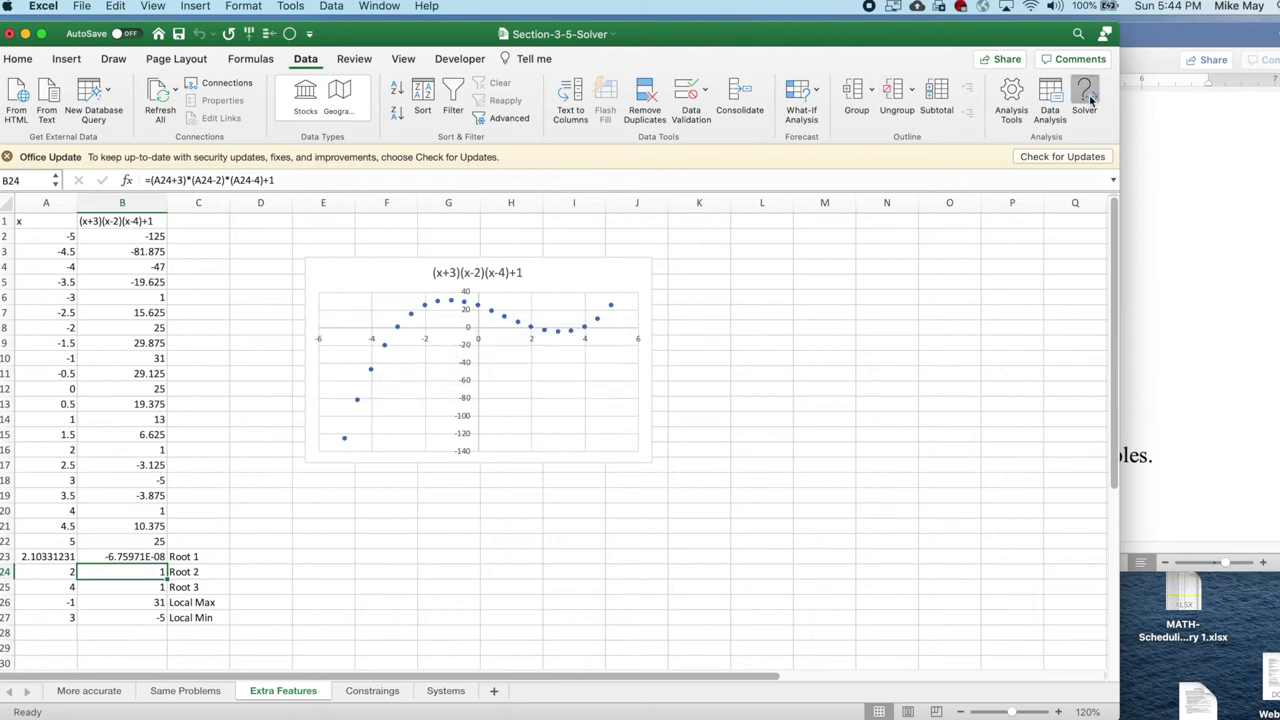
drag(1133, 217, 831, 219)
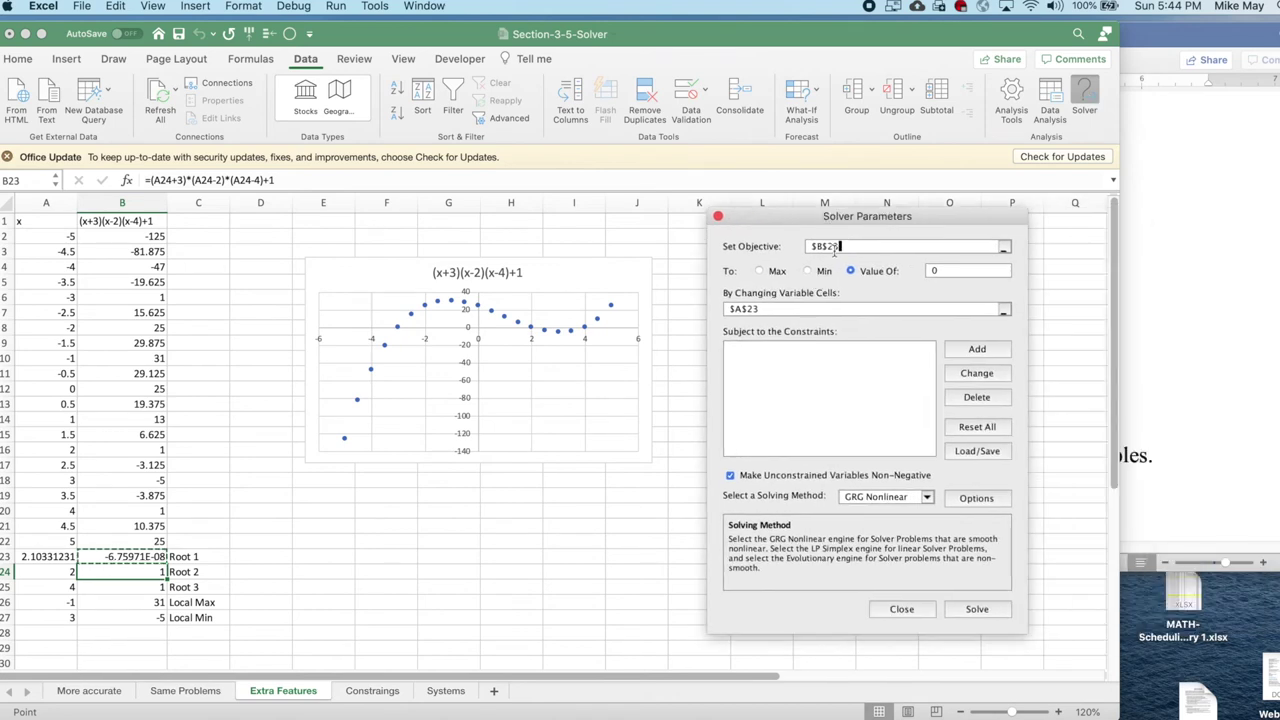
click(854, 247)
click(774, 309)
click(962, 607)
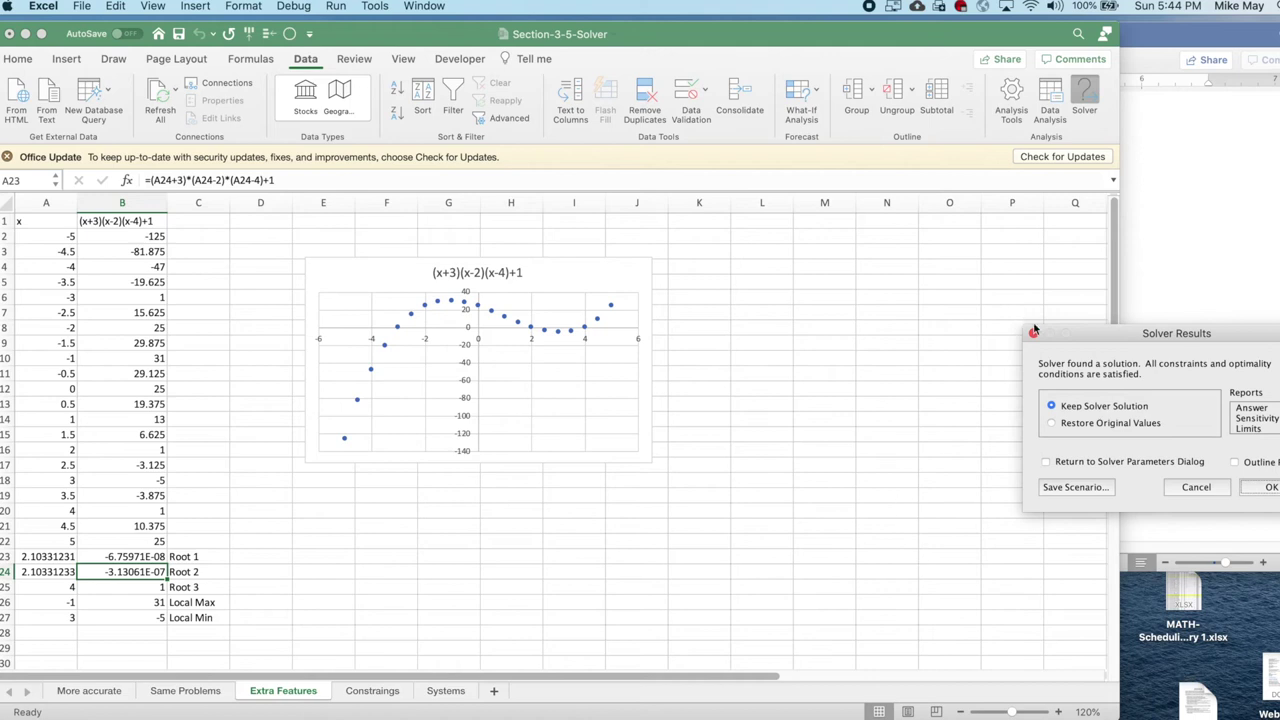
click(1034, 337)
click(135, 586)
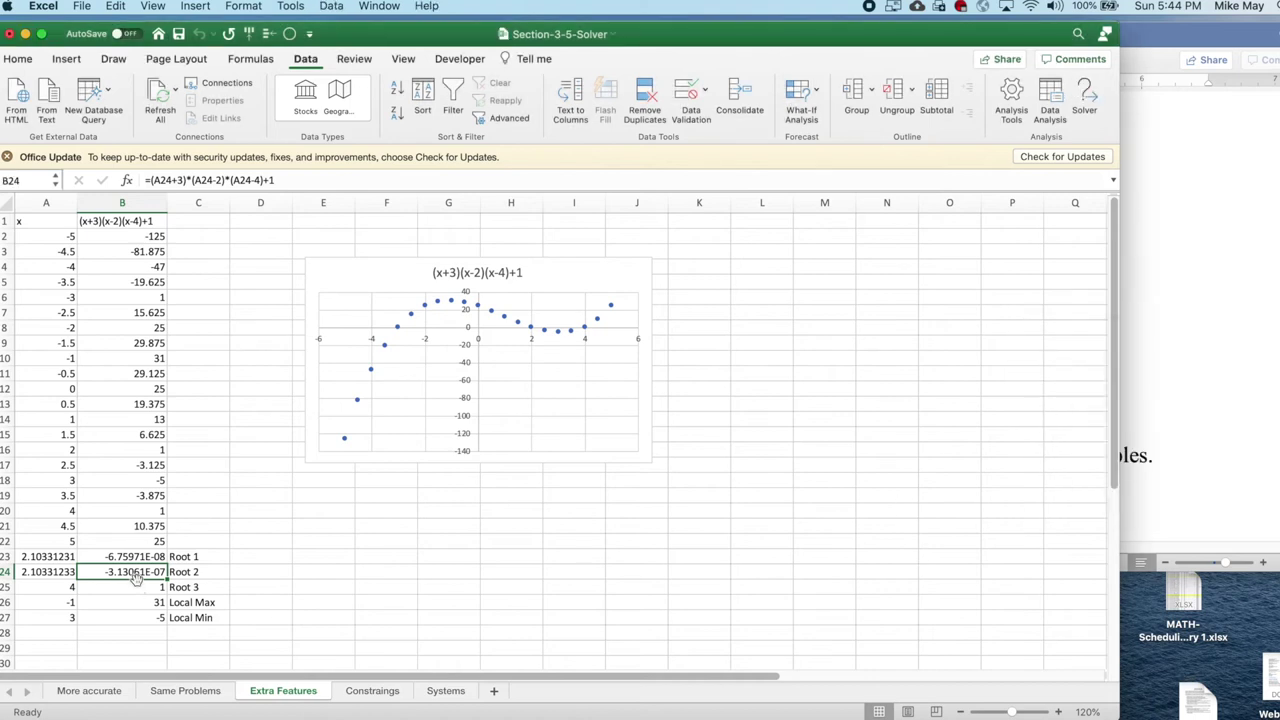
Step: Change Solver's objective to $B$25 and its changing cell to $A$25
click(1093, 90)
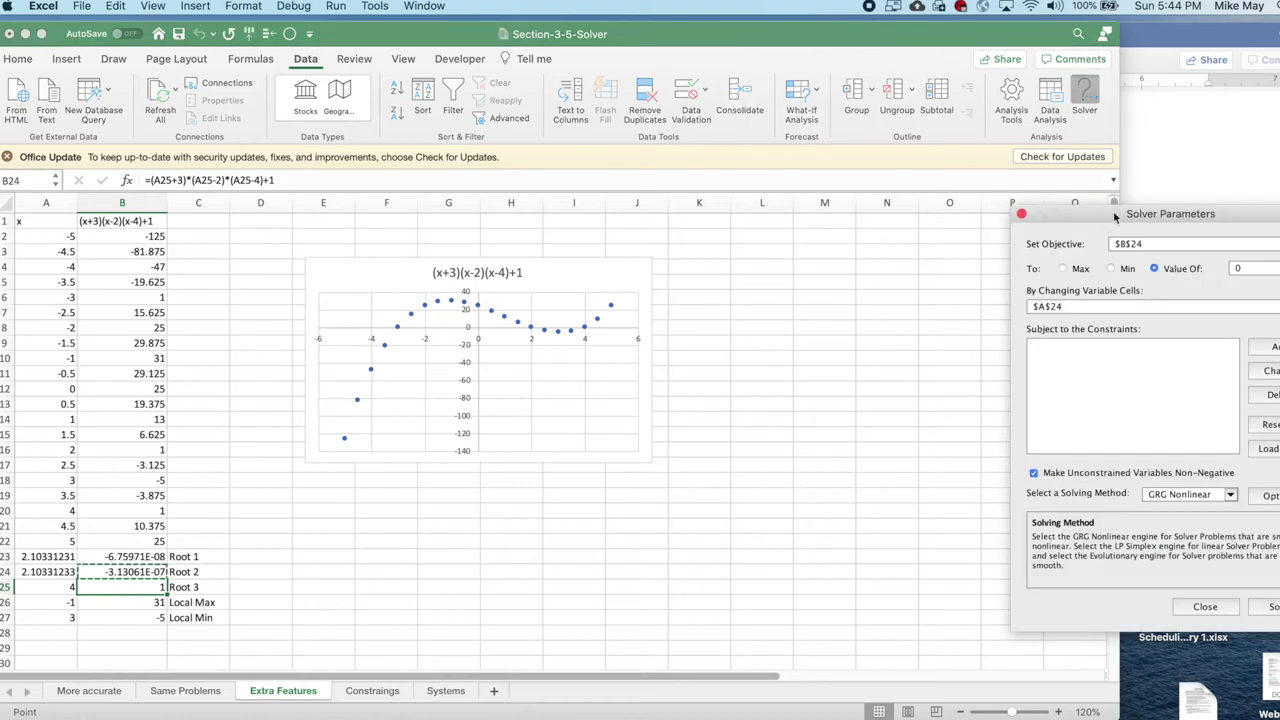
drag(1116, 201, 782, 199)
click(822, 233)
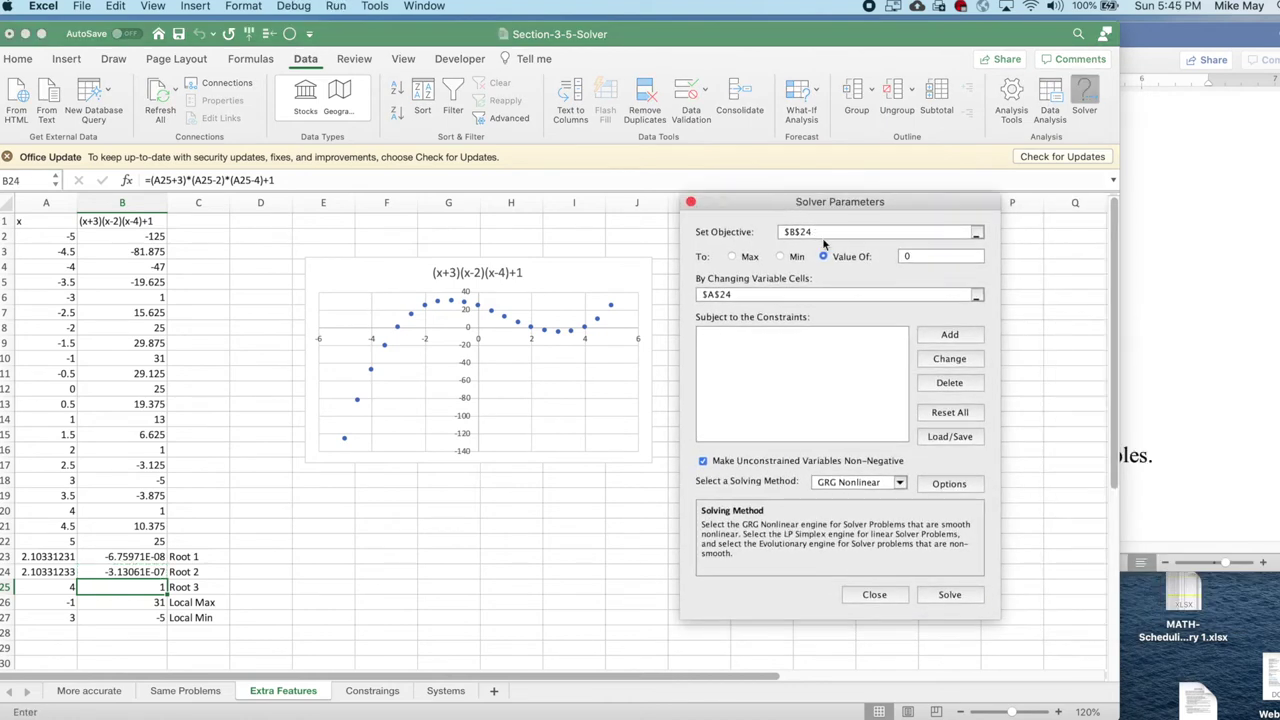
key(BackSpace)
text(5)
click(751, 296)
key(BackSpace)
text(5)
click(874, 595)
Step: Run Solver for the Root 3 row and keep x = 3.92498391
click(1082, 89)
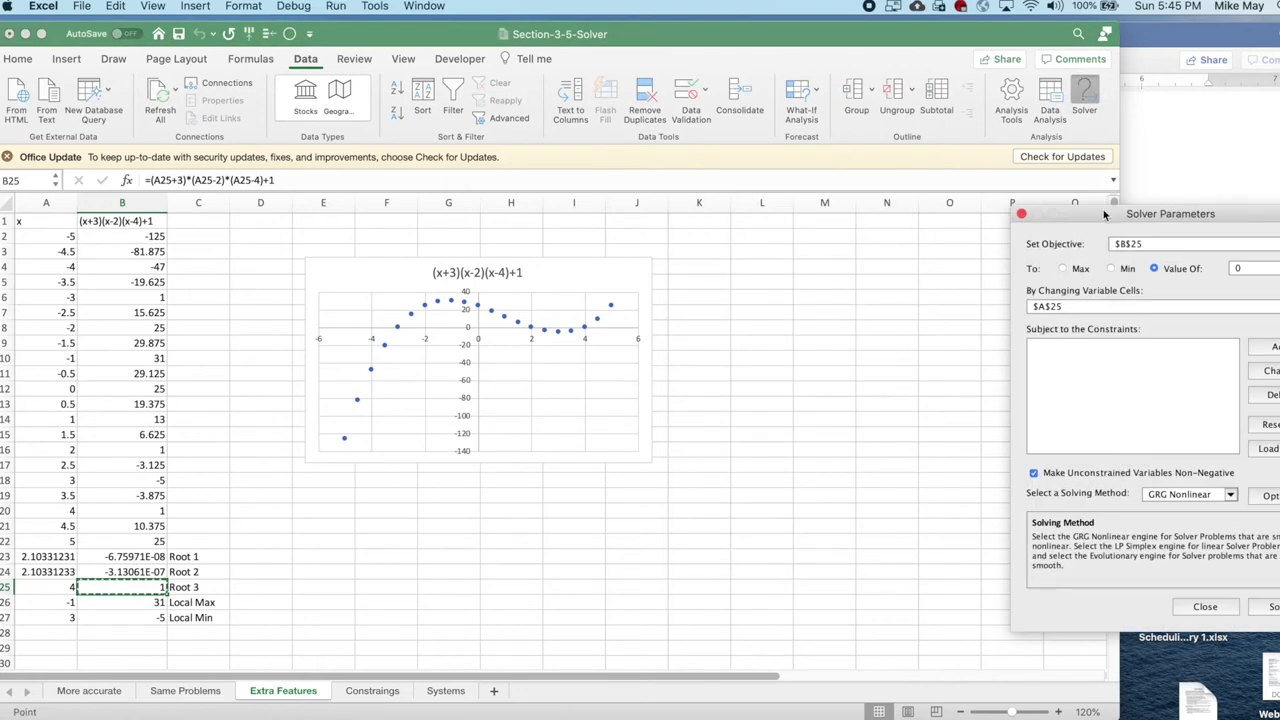
drag(1091, 217, 785, 194)
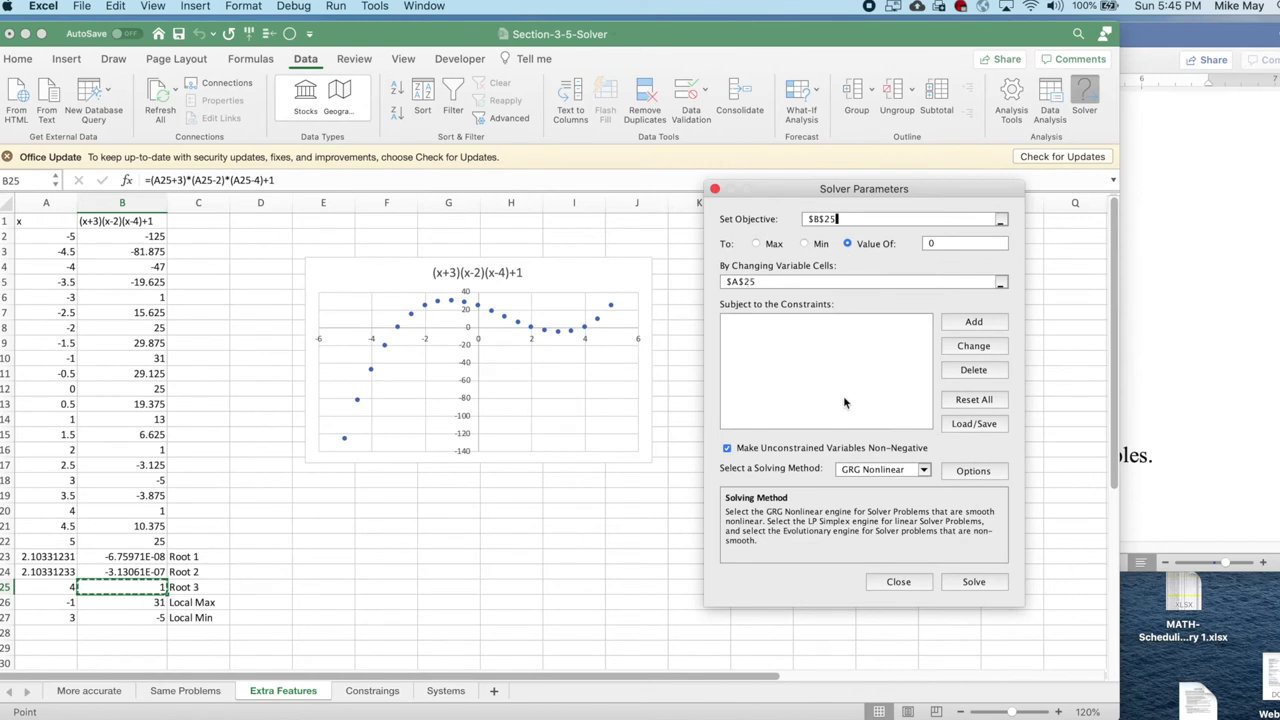
click(963, 586)
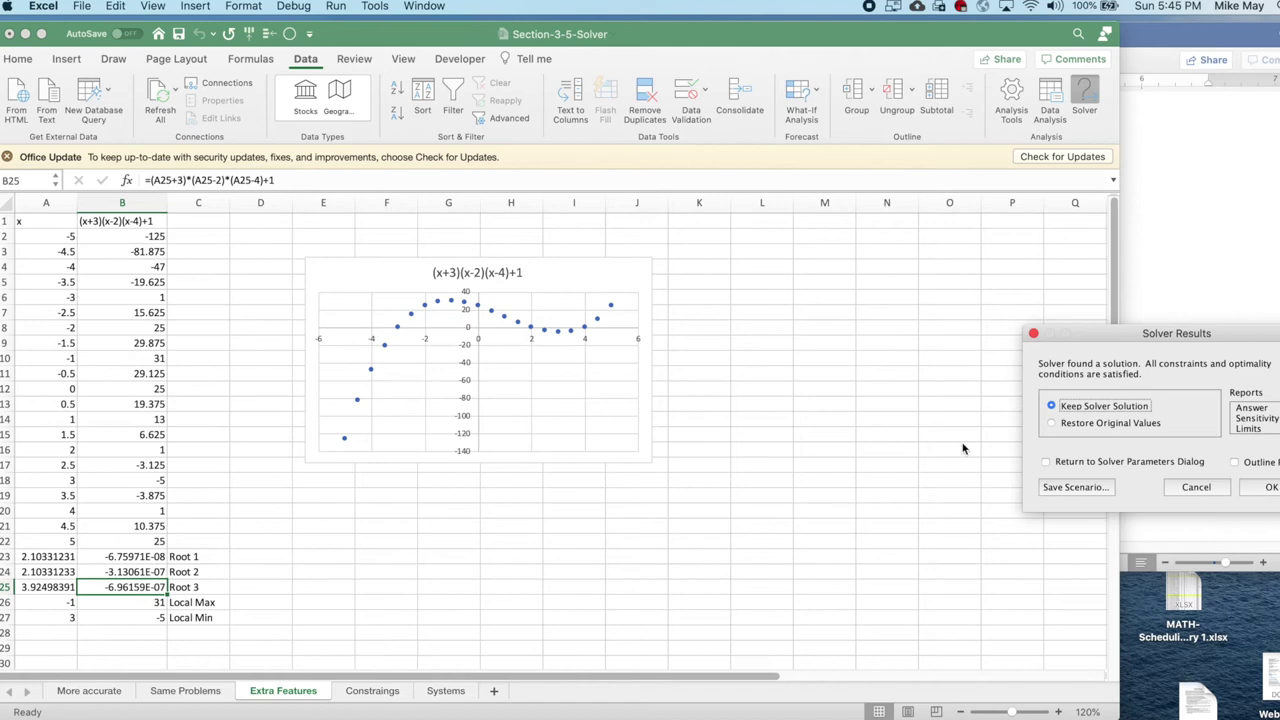
drag(1134, 333, 843, 310)
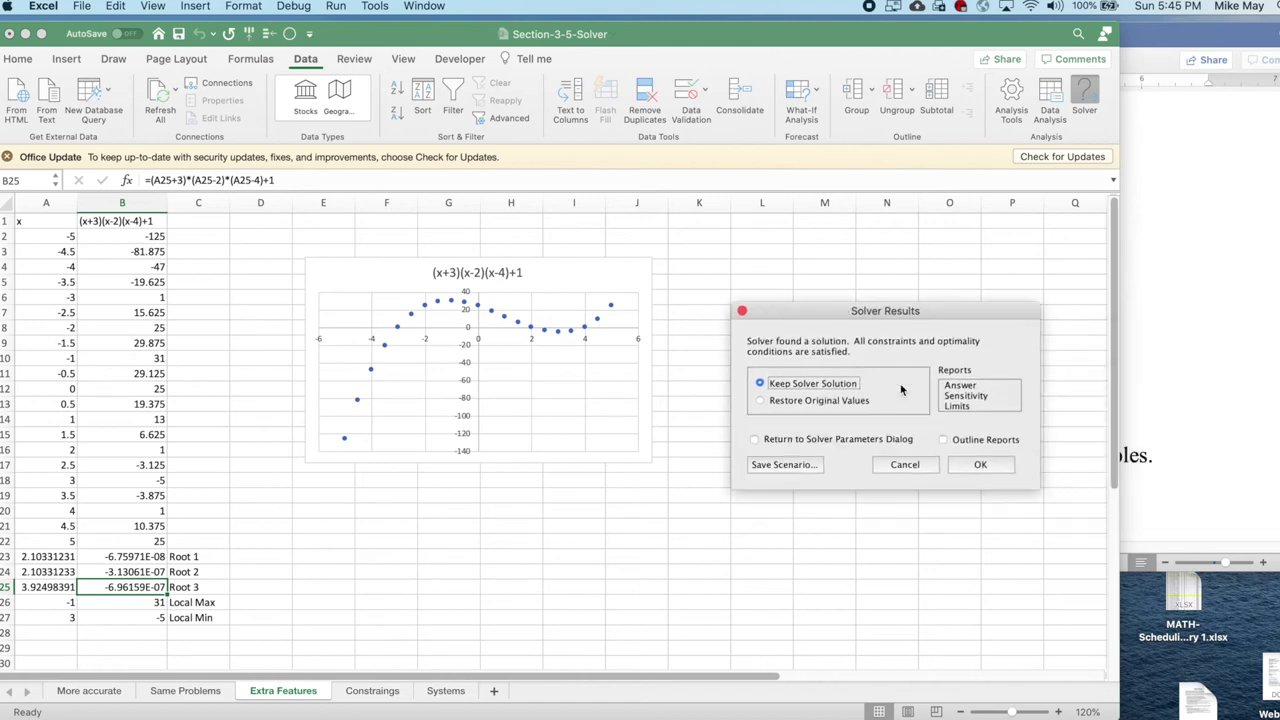
click(965, 465)
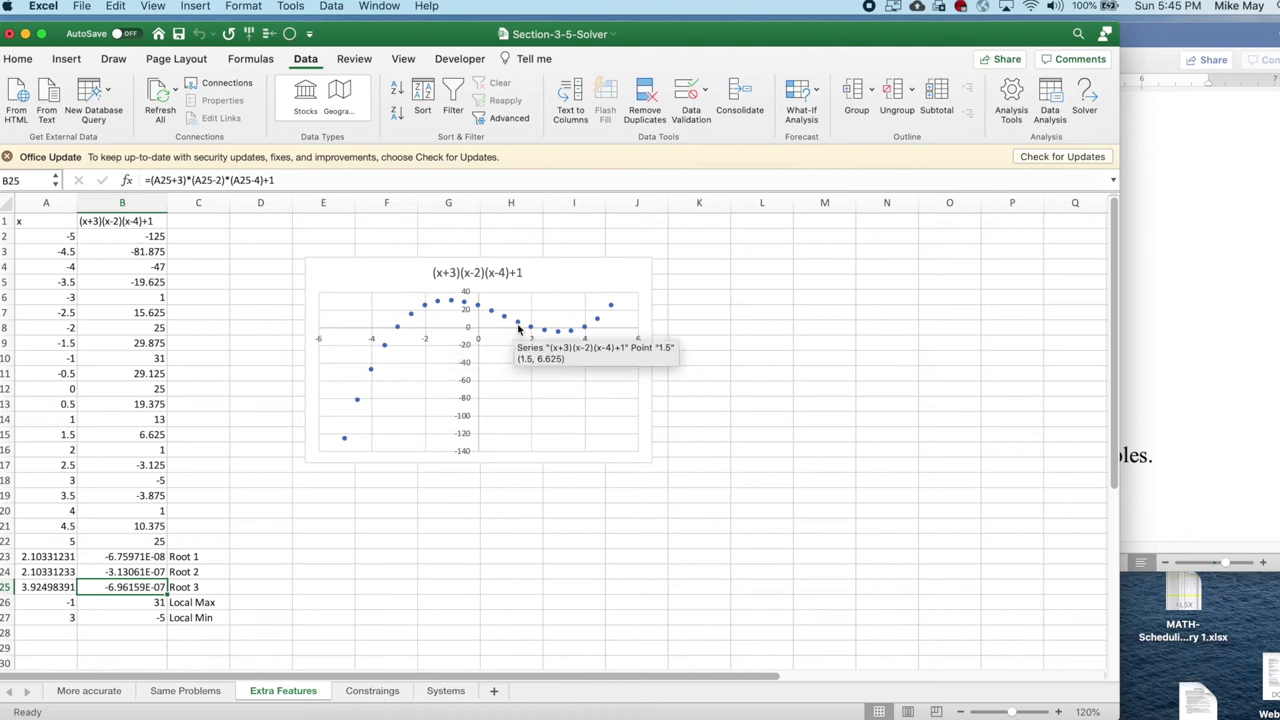
Step: Maximize B26 with negative x allowed, keeping x = -1.081666 and value 31.04110533
mouse_move(451, 306)
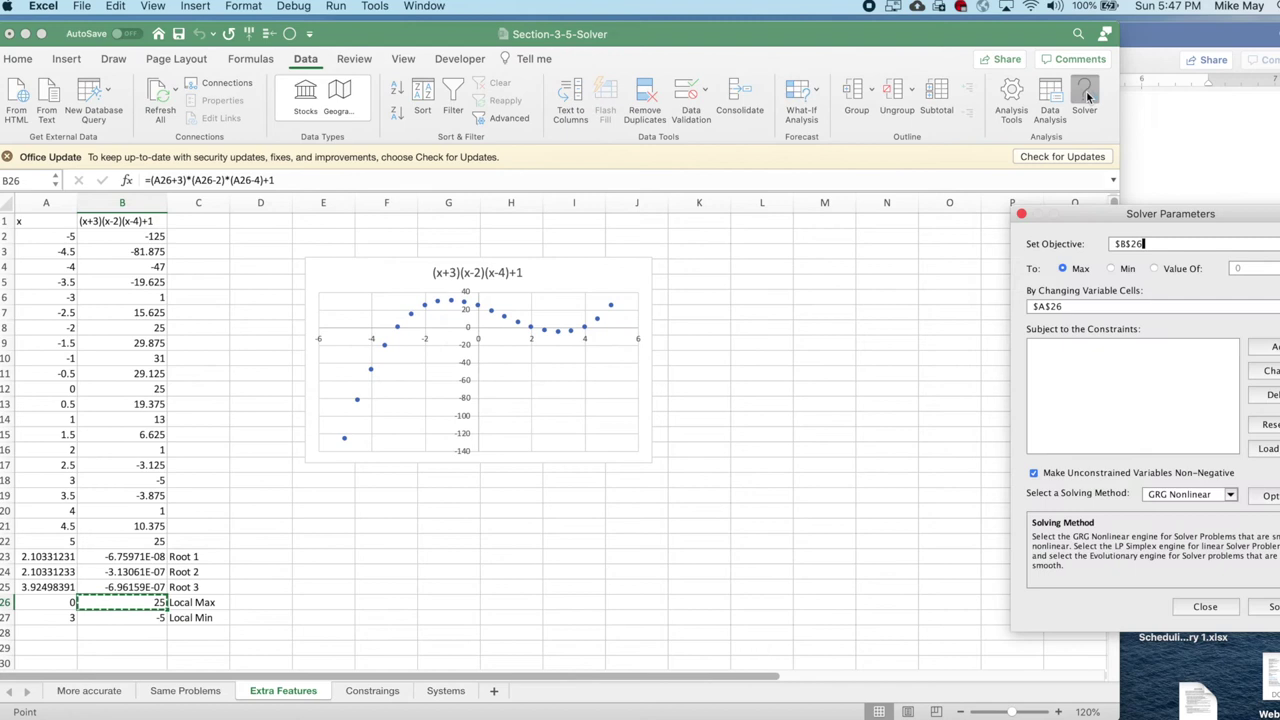
drag(1102, 224, 826, 226)
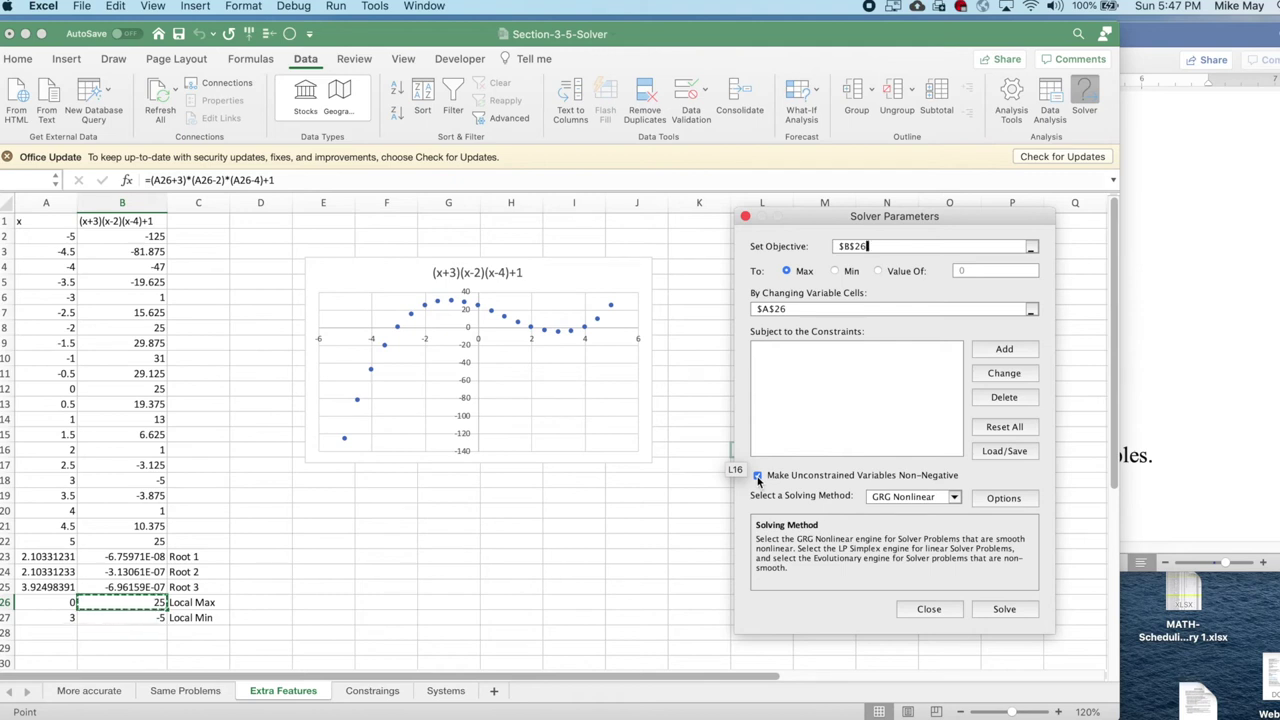
click(757, 476)
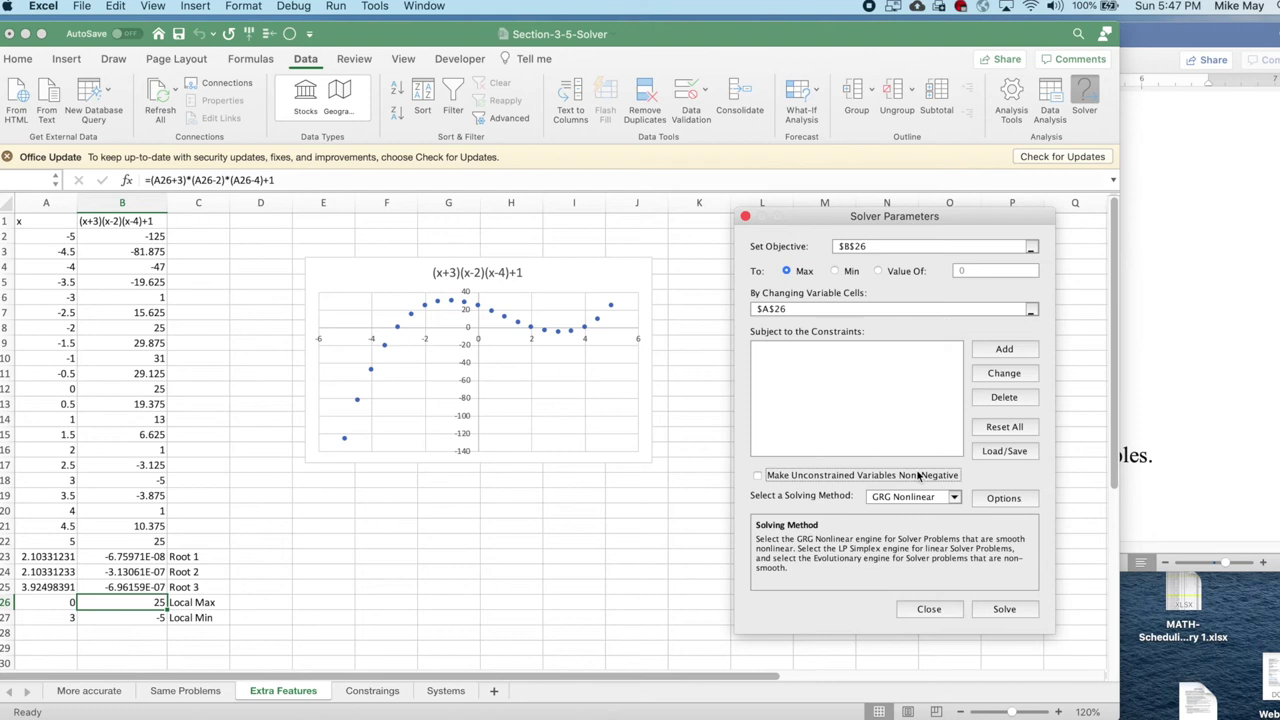
click(987, 611)
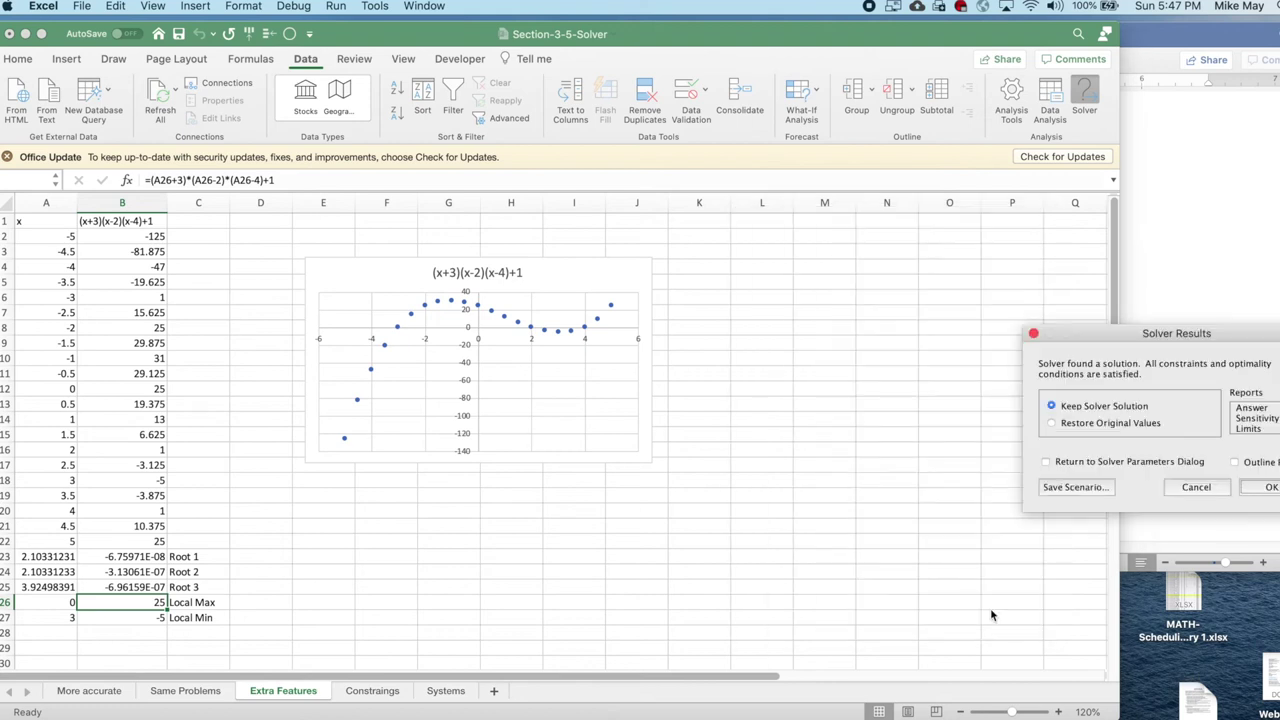
click(1033, 333)
click(127, 616)
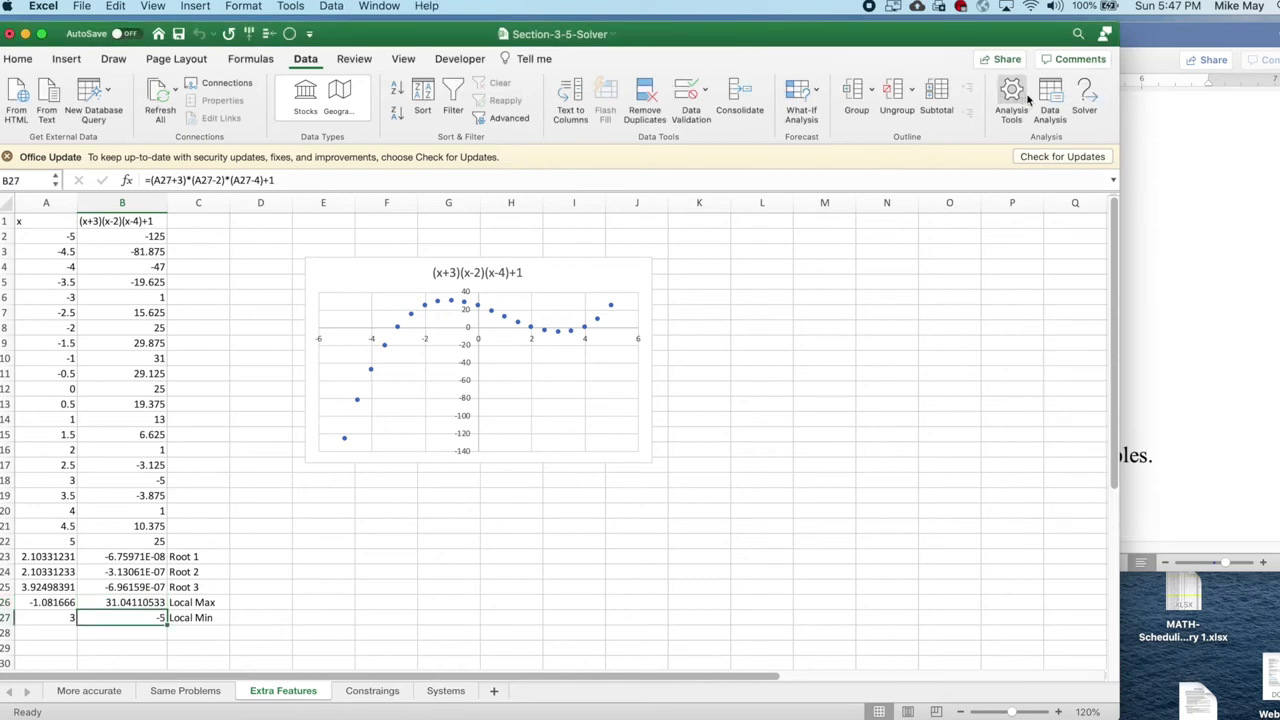
Step: Minimise B27 by changing A27 with Solver, reaching 3.08166599 and -5.041105329
click(1084, 97)
drag(1140, 219, 818, 221)
click(802, 274)
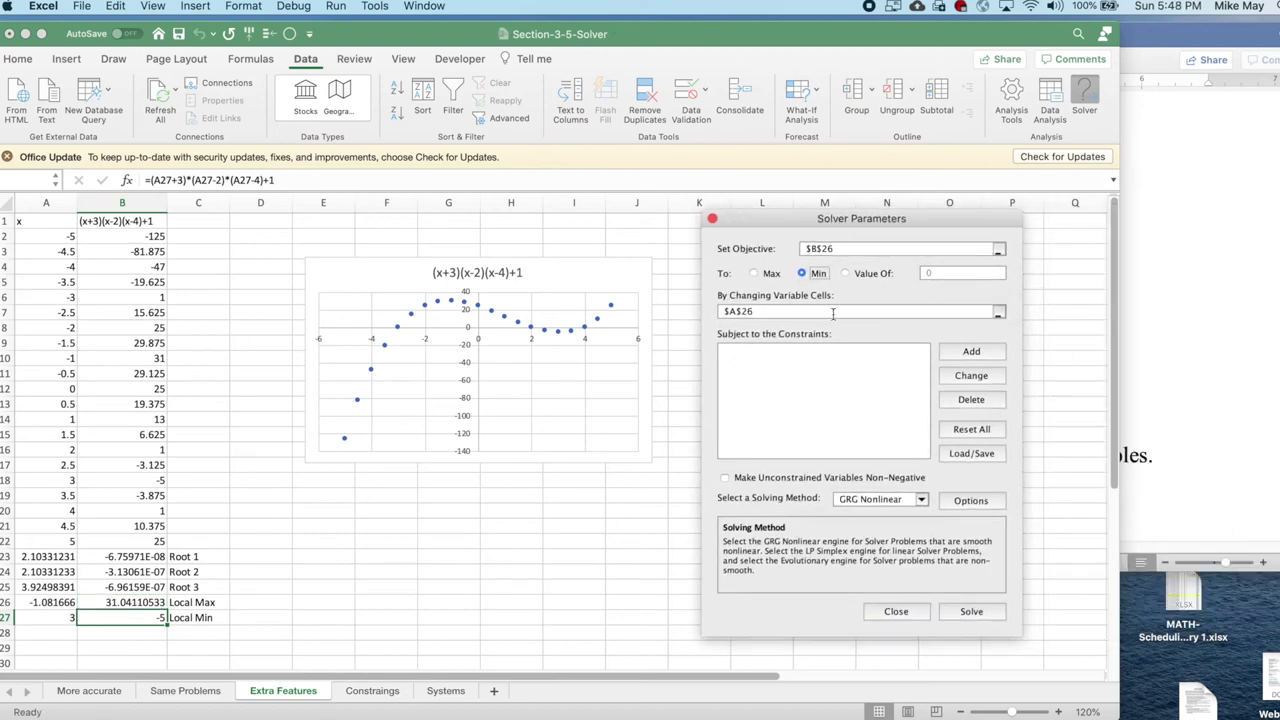
click(828, 250)
text(27)
click(752, 310)
text(27)
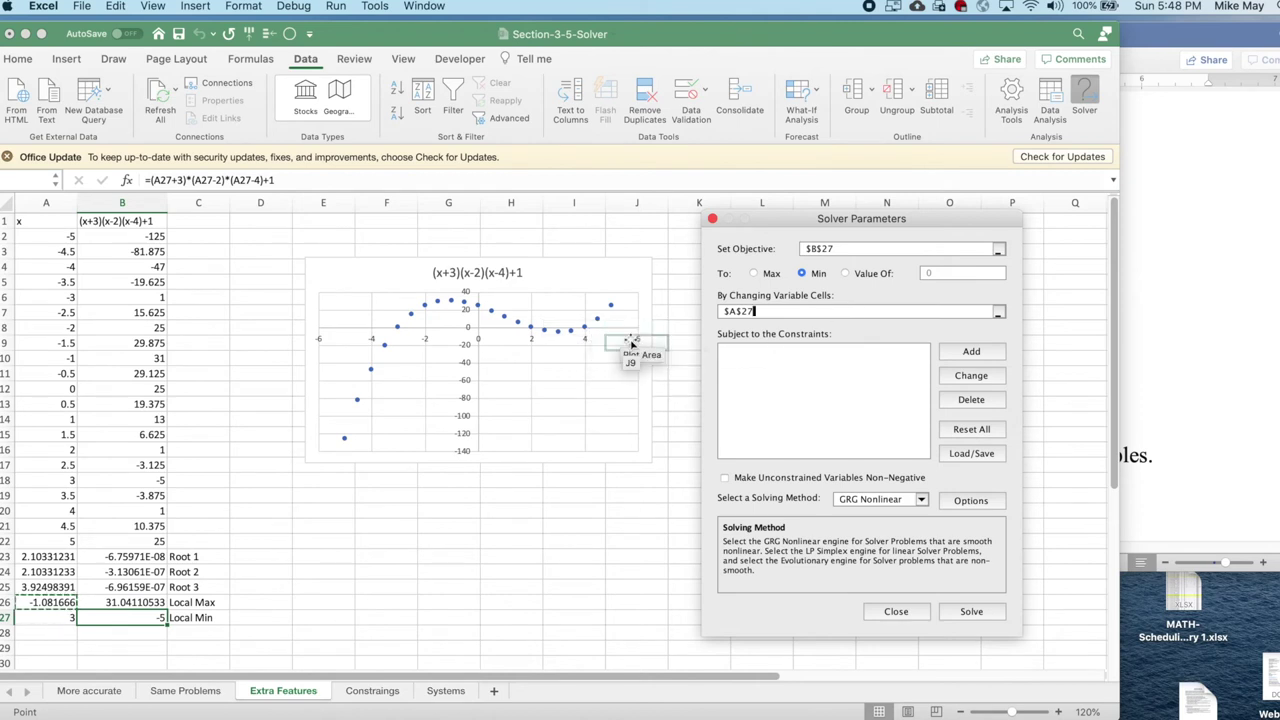
click(975, 612)
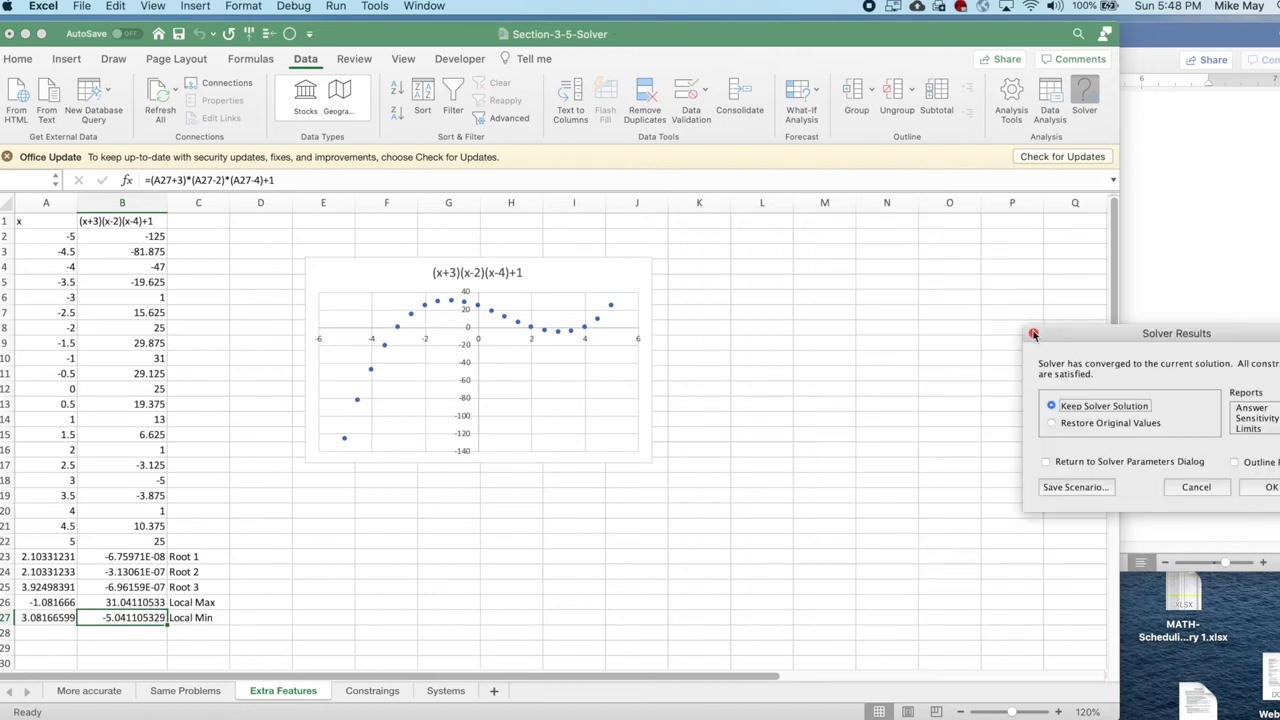
click(1272, 489)
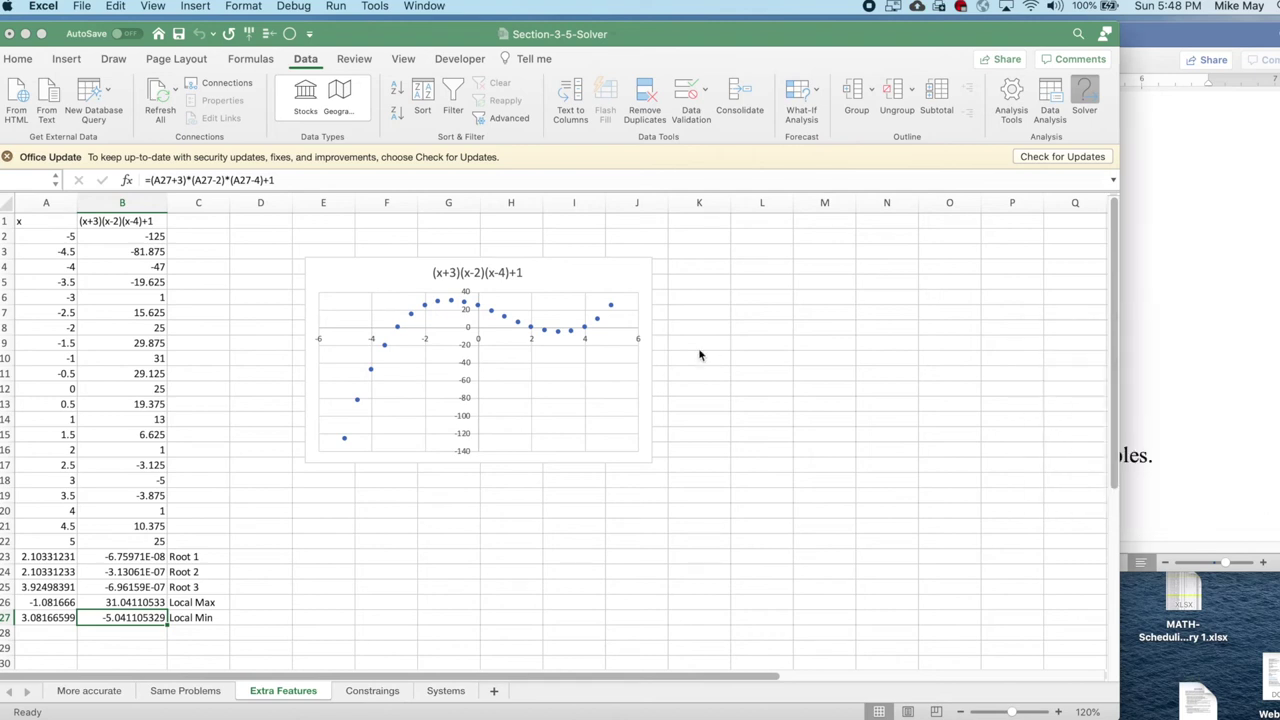
Step: Go to the Constraings sheet holding the (x+3)(x-2)(x-4)+10 table and chart
click(366, 692)
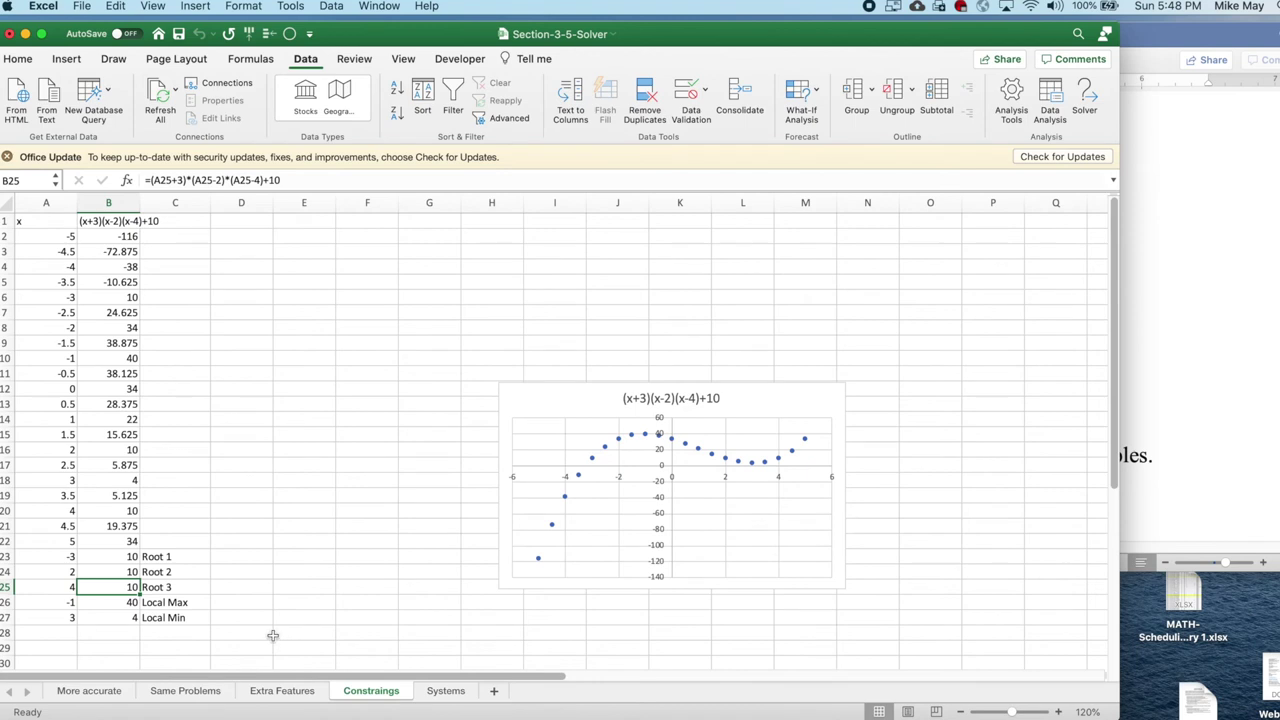
Step: Solve B24 = 0 by changing A24, which ends with no feasible solution
click(132, 575)
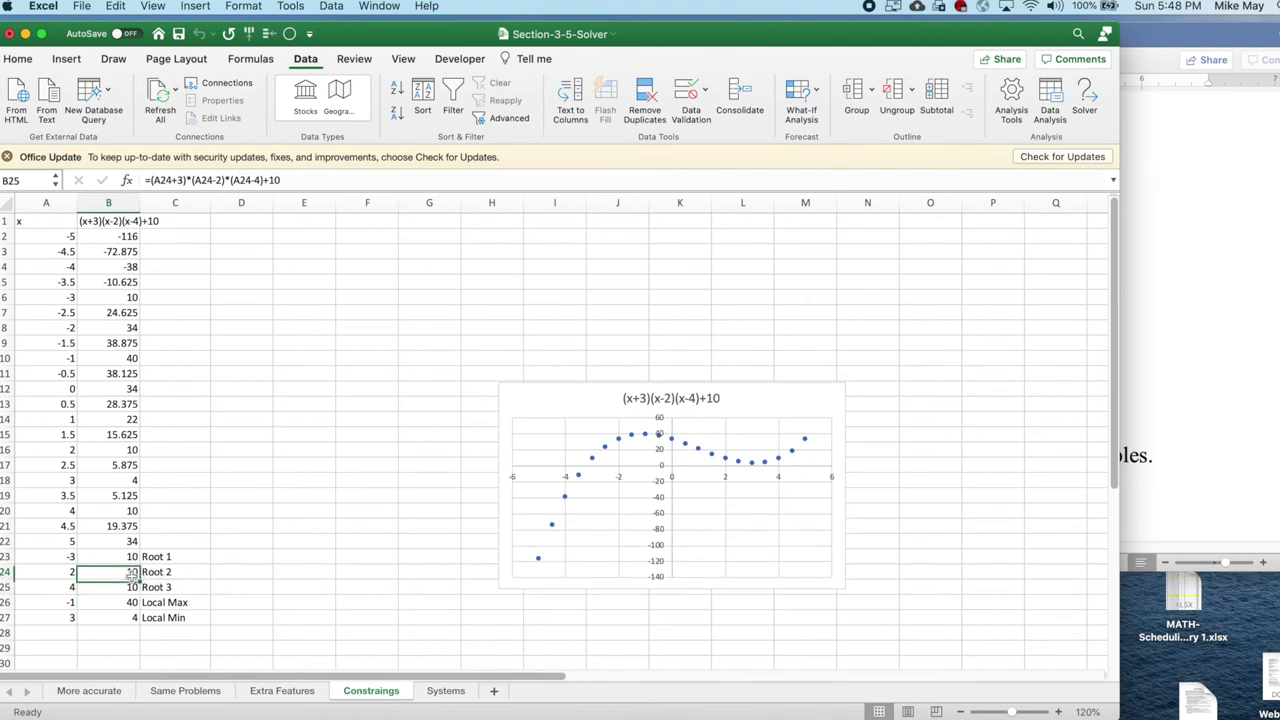
click(1088, 96)
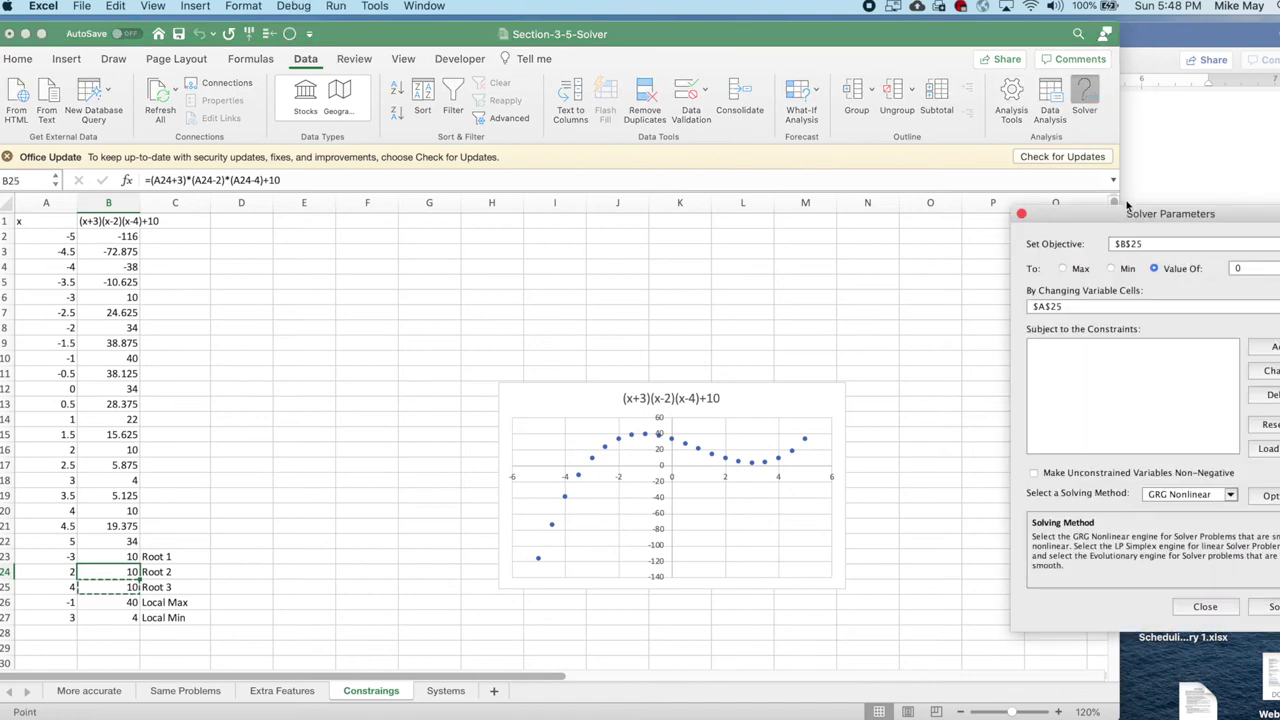
drag(1123, 211, 921, 186)
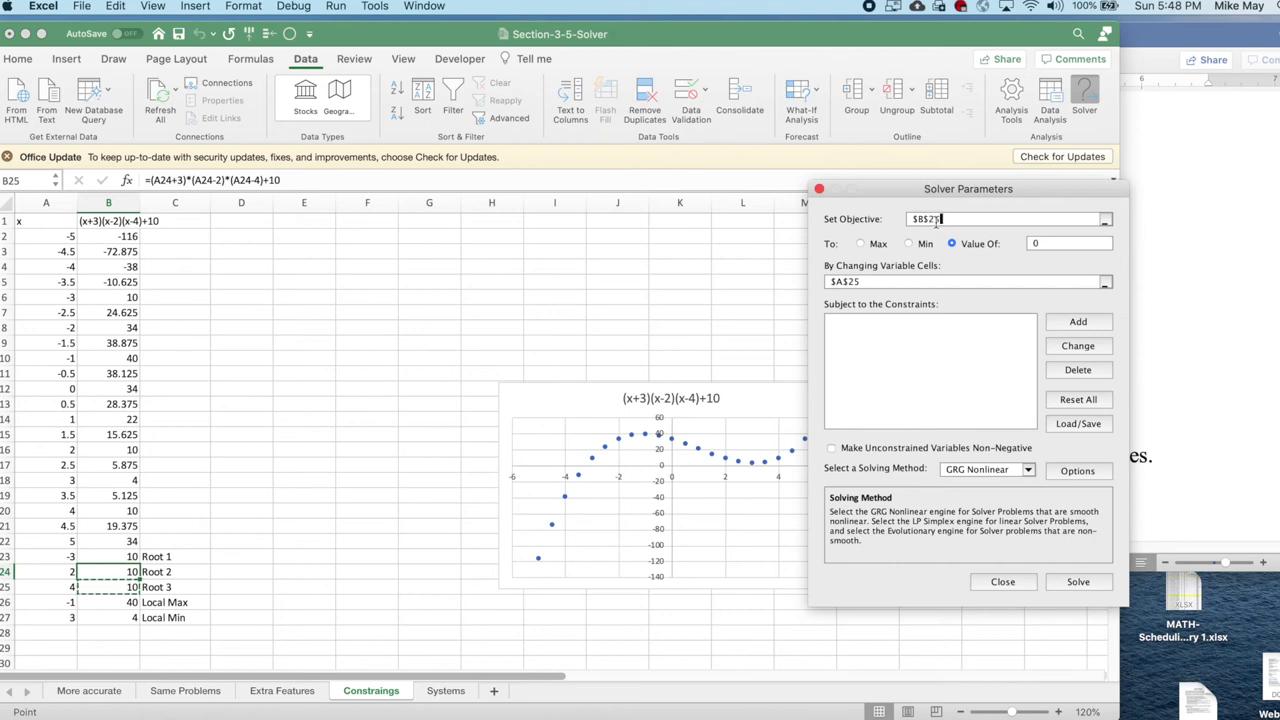
click(937, 222)
click(874, 284)
key(Up)
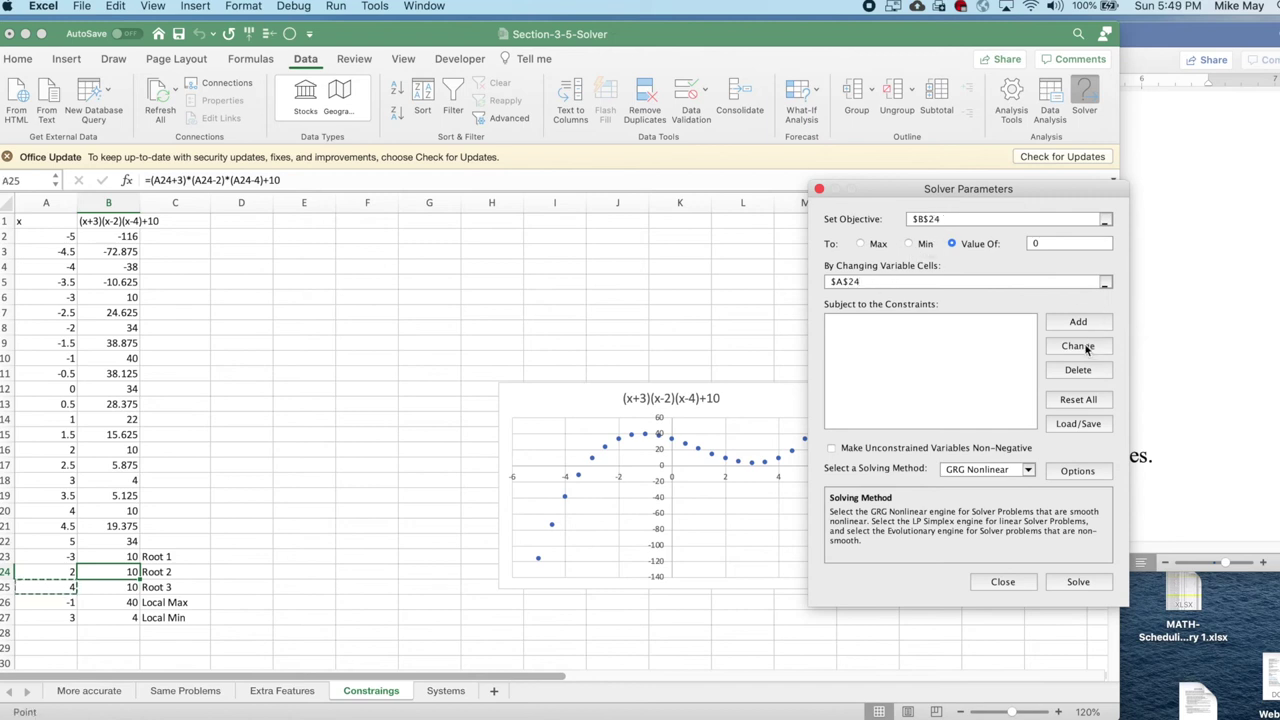
click(1063, 583)
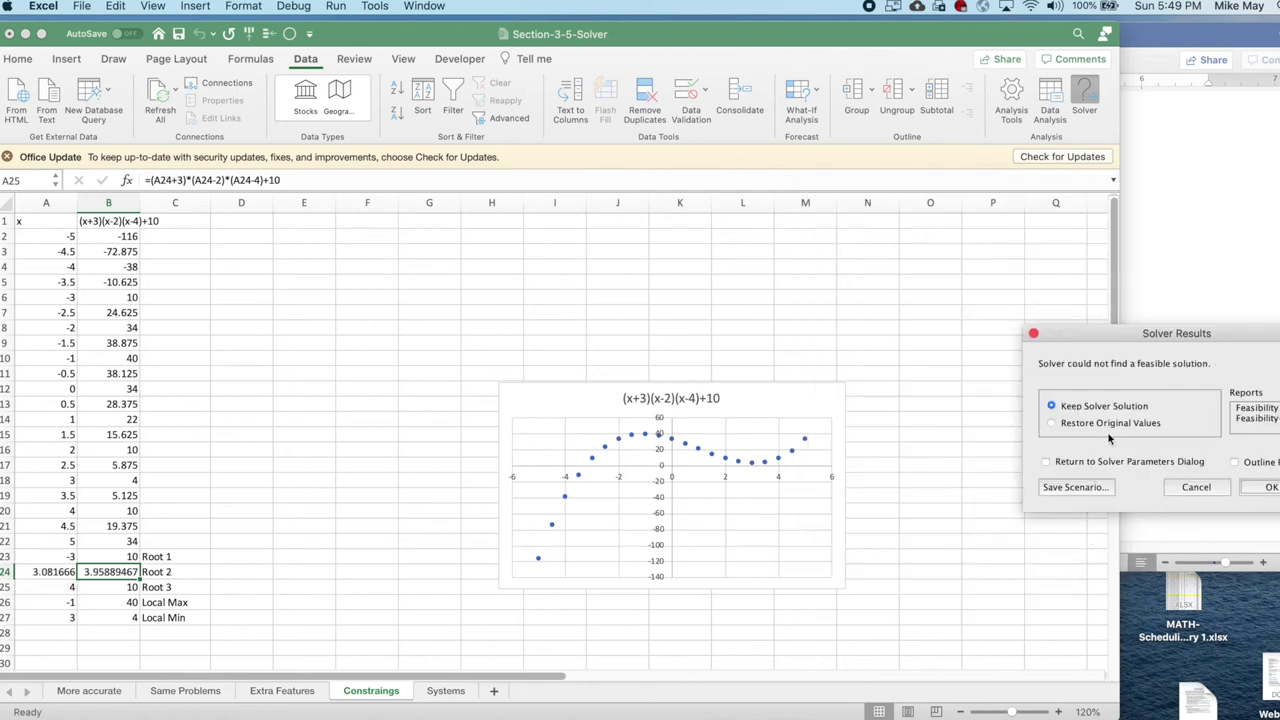
Step: Restore the original Root 2 values (A24 = 2, B24 = 10) and select B25
drag(1130, 335, 984, 394)
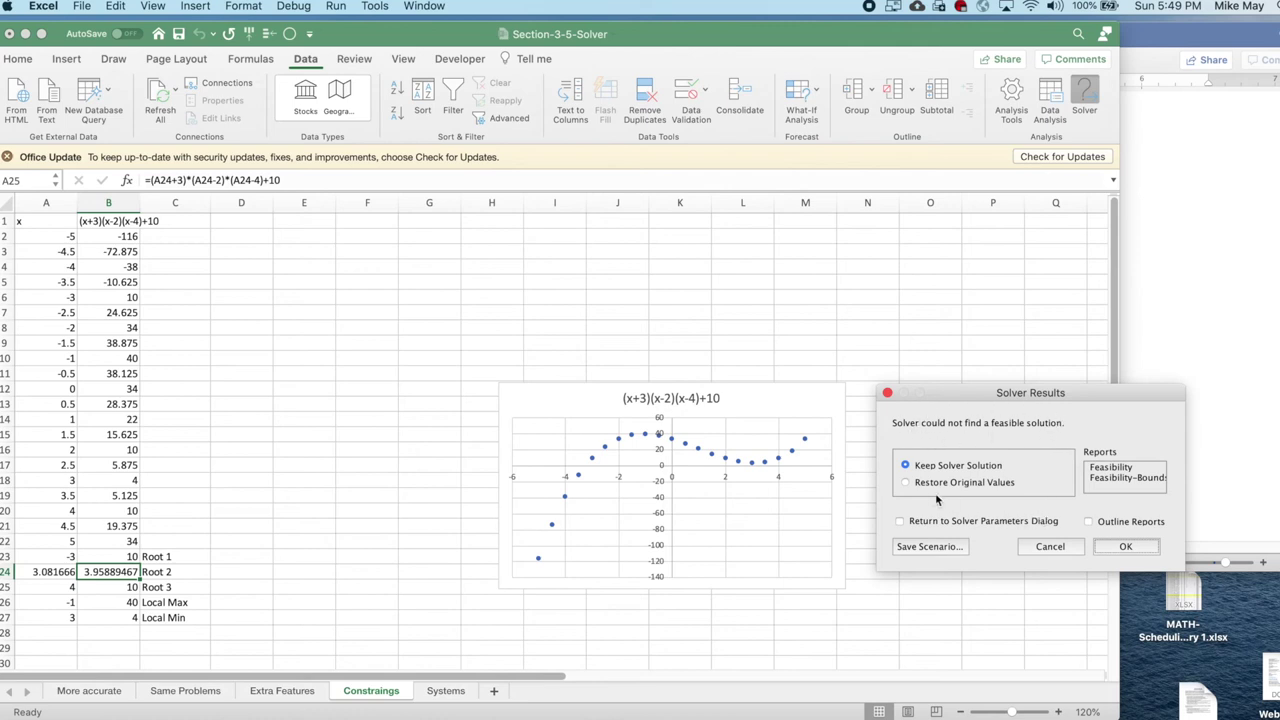
click(905, 486)
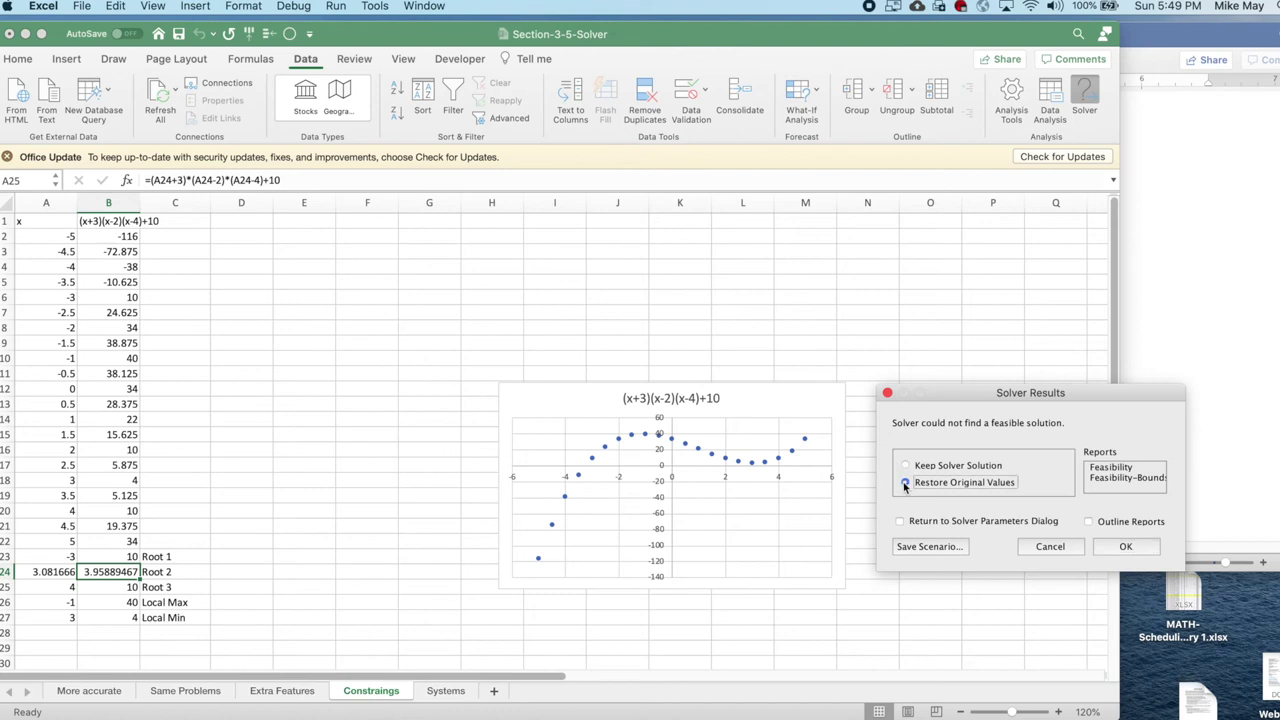
click(1127, 547)
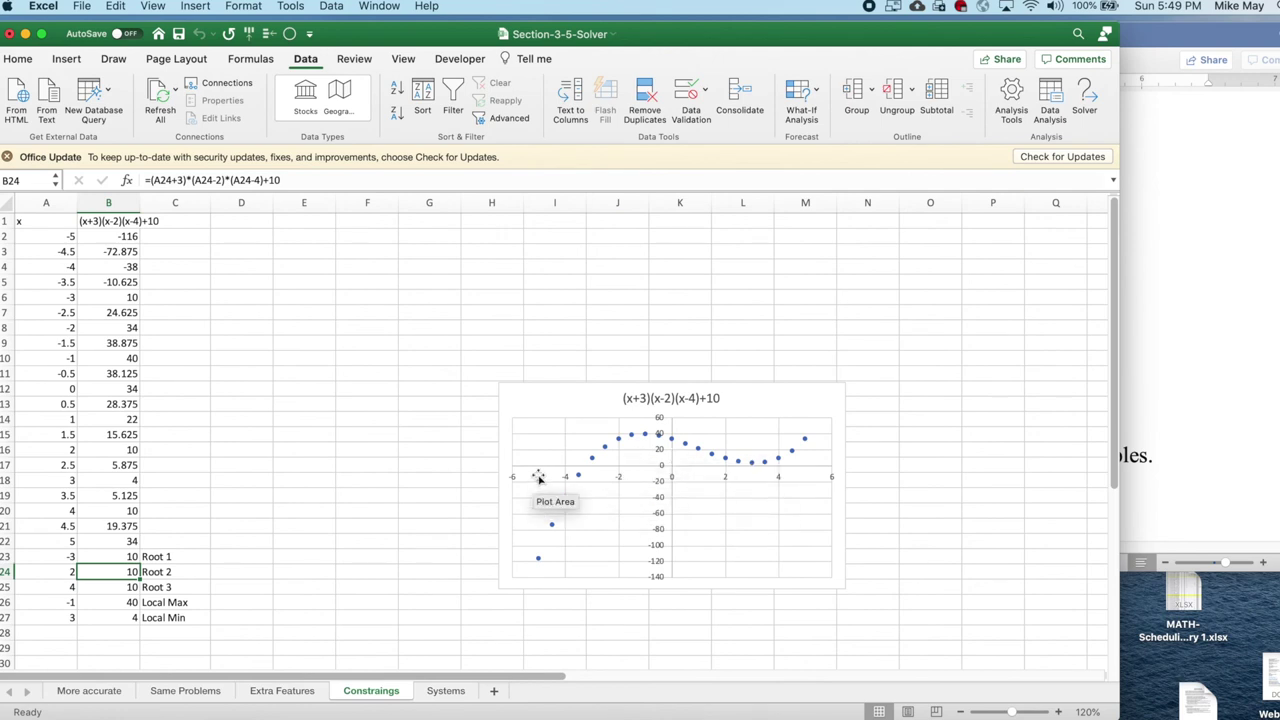
click(119, 588)
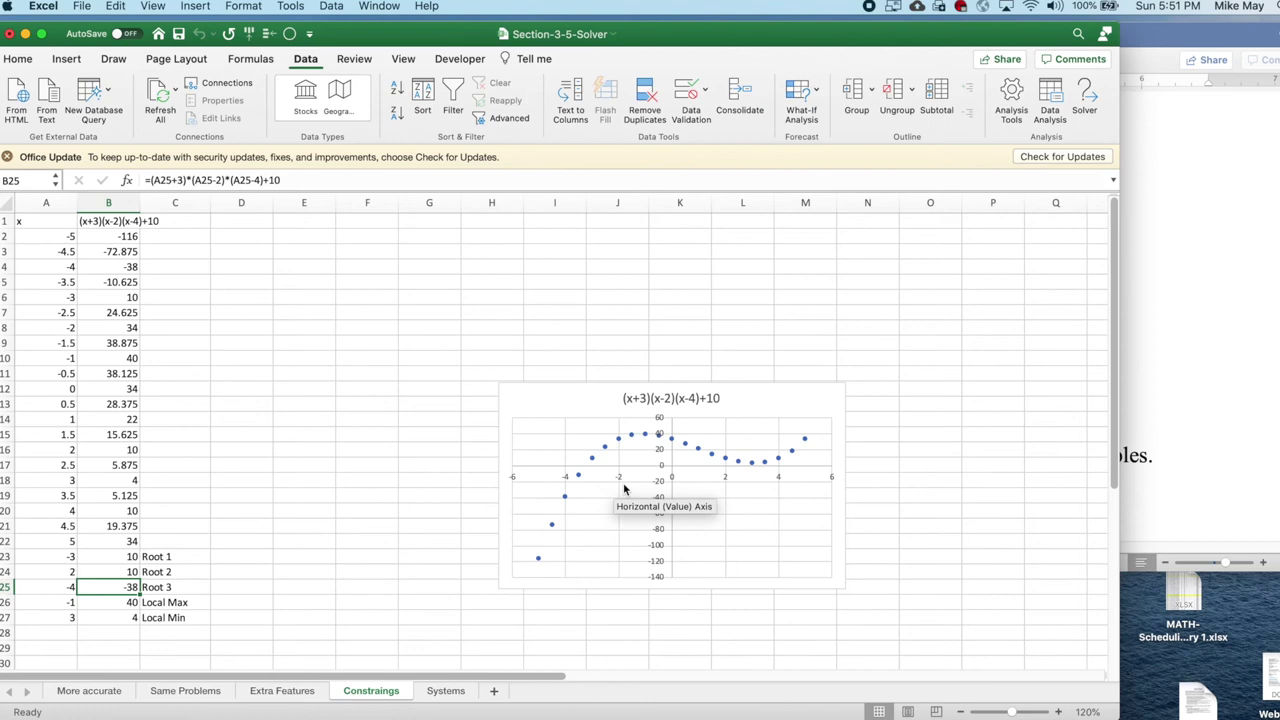
Step: Set Solver's goal for B25 to a value of 0 and delete the A25 >= -4 constraint
click(1085, 95)
drag(1076, 215, 895, 184)
click(973, 237)
click(1078, 236)
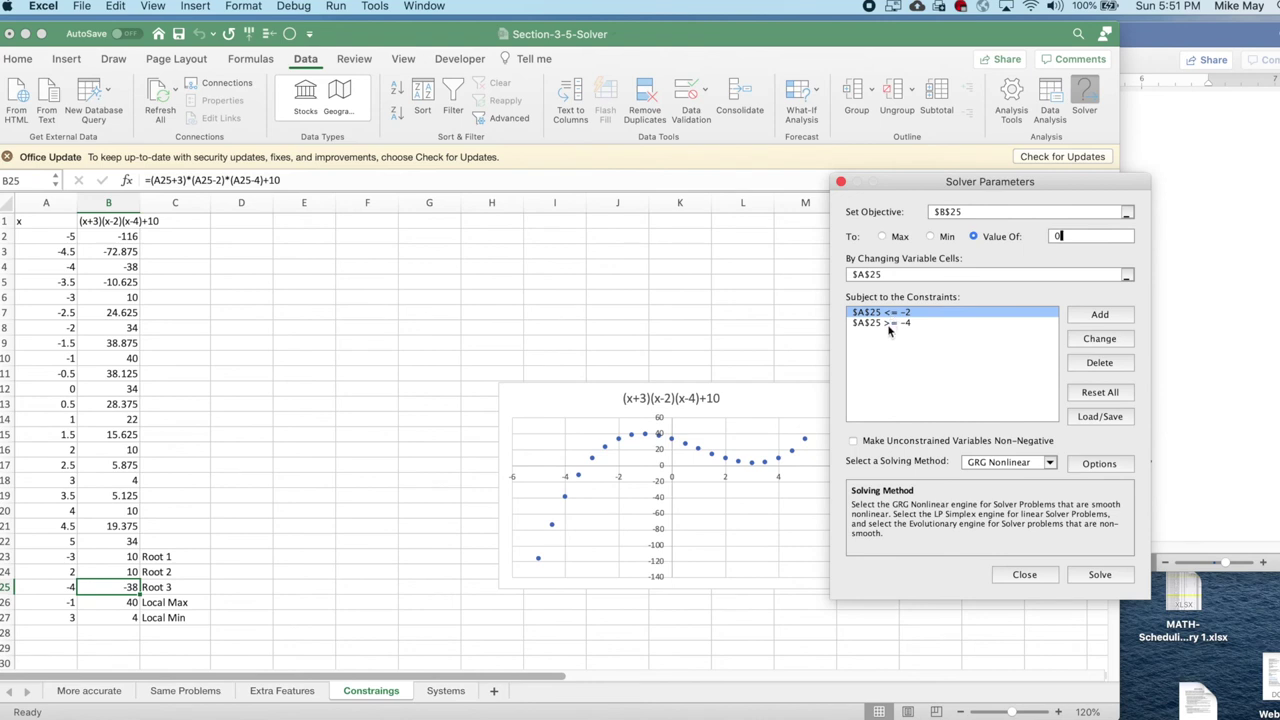
click(973, 324)
click(1117, 363)
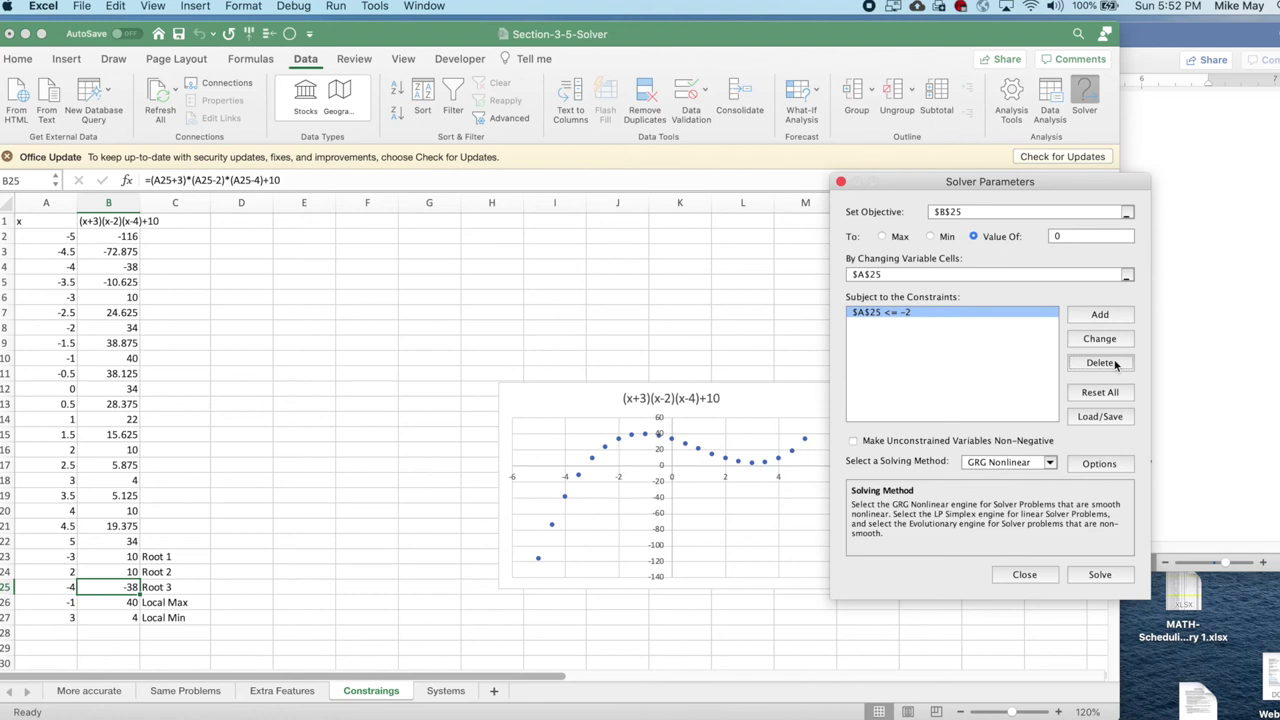
click(1116, 365)
Step: Add the constraint A25 >= -6 alongside A25 <= -2
click(1100, 315)
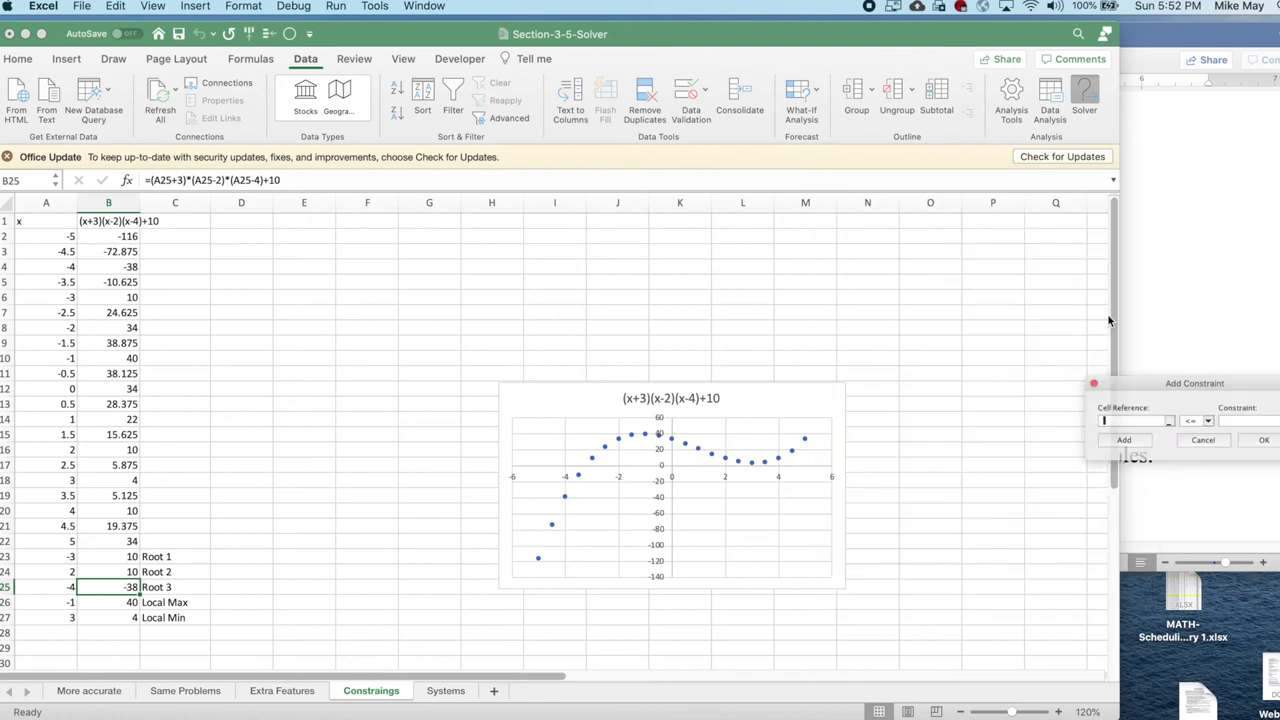
drag(1127, 373, 899, 329)
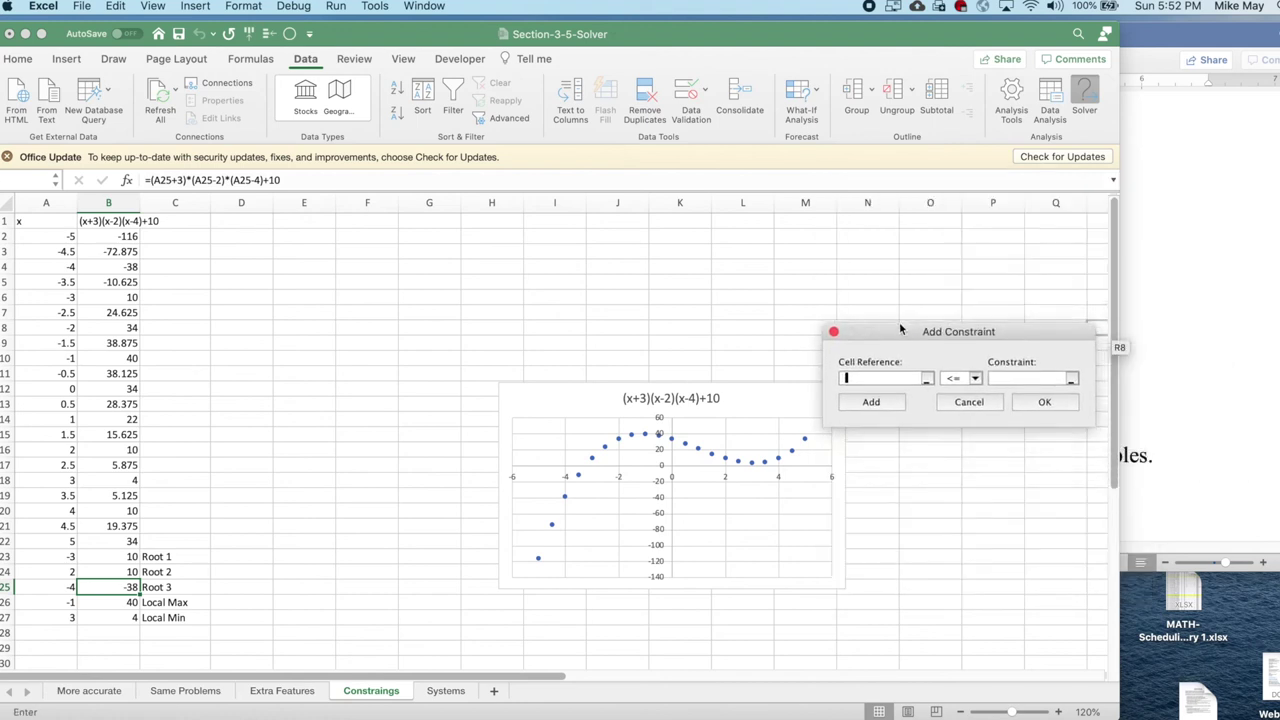
text(a25)
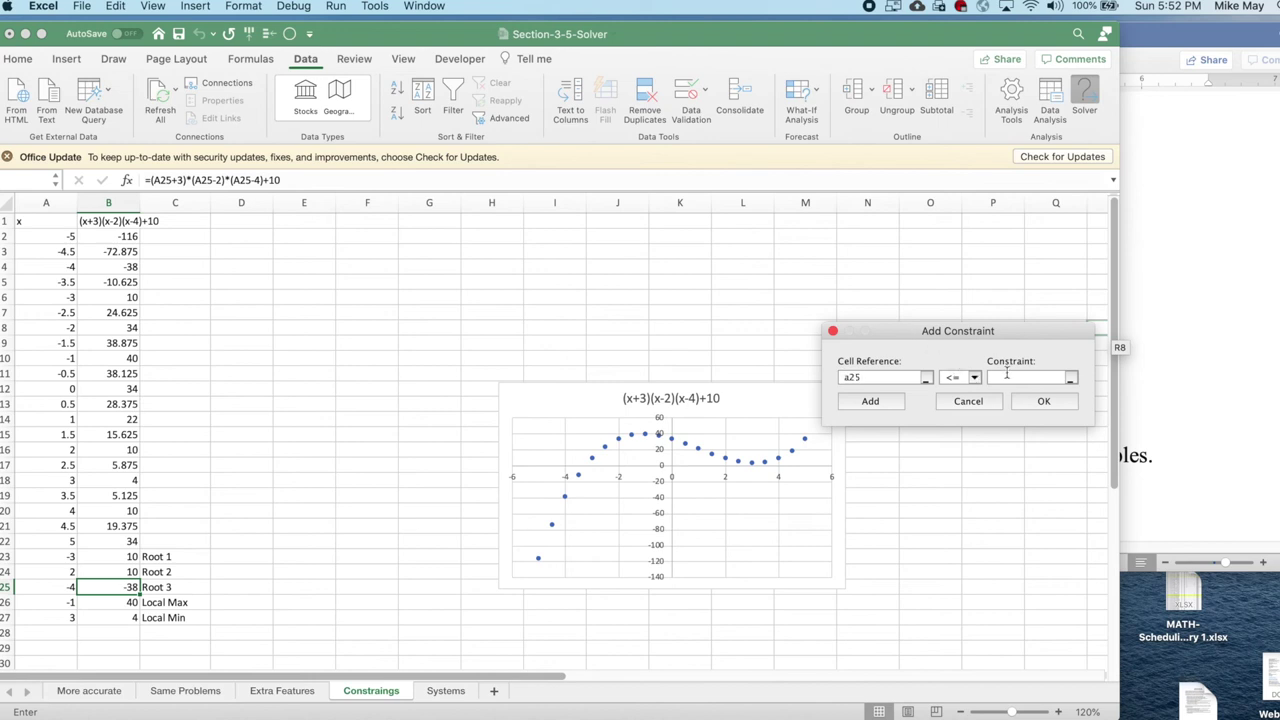
click(1007, 376)
click(890, 401)
click(973, 378)
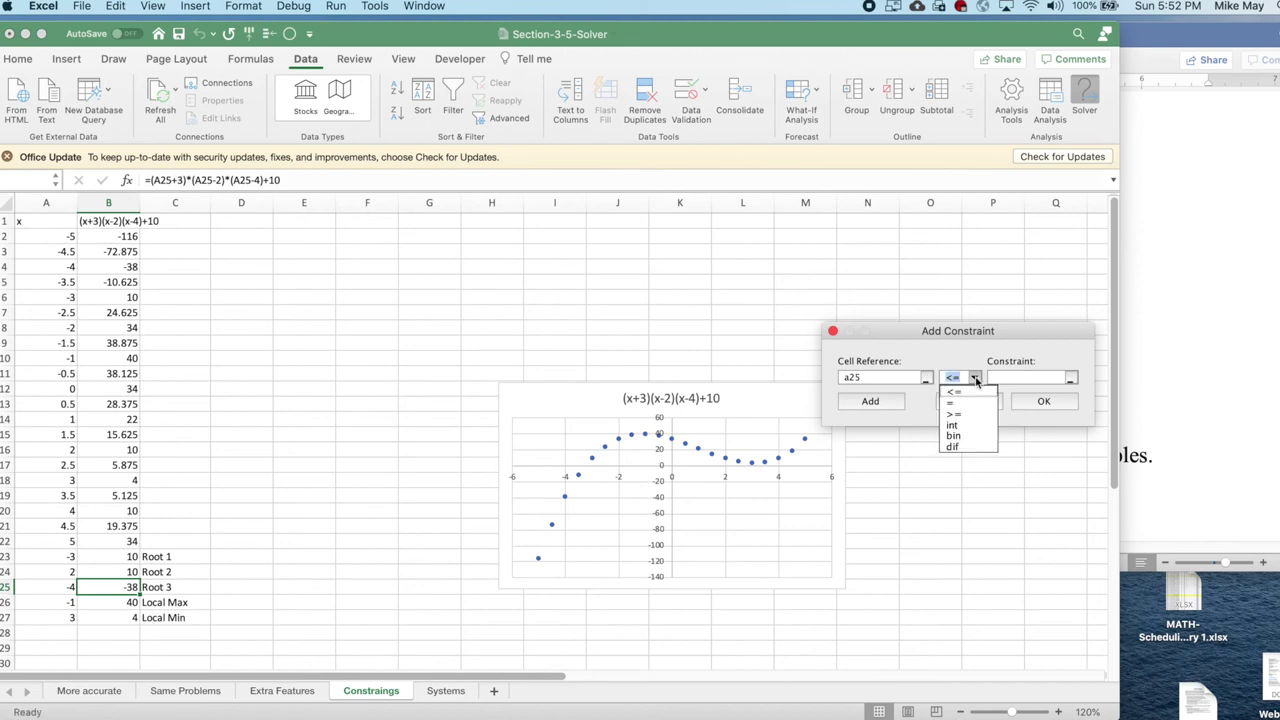
click(960, 415)
text(-6)
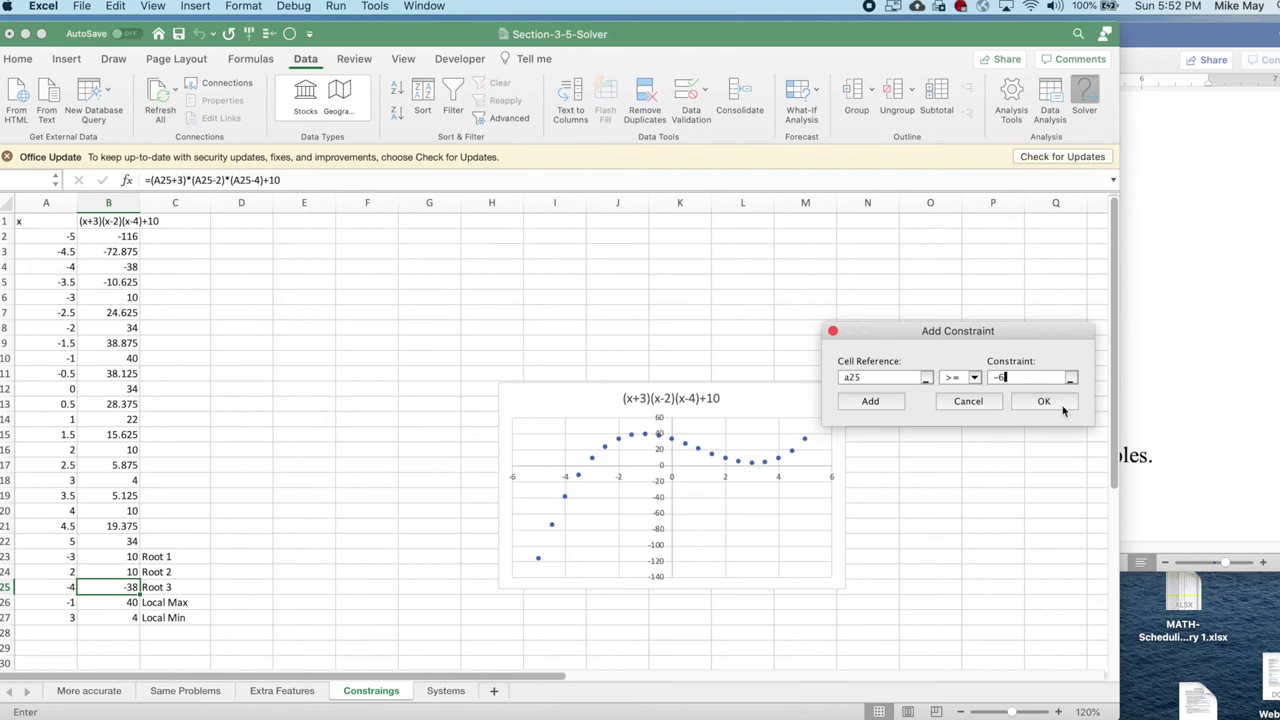
click(1045, 406)
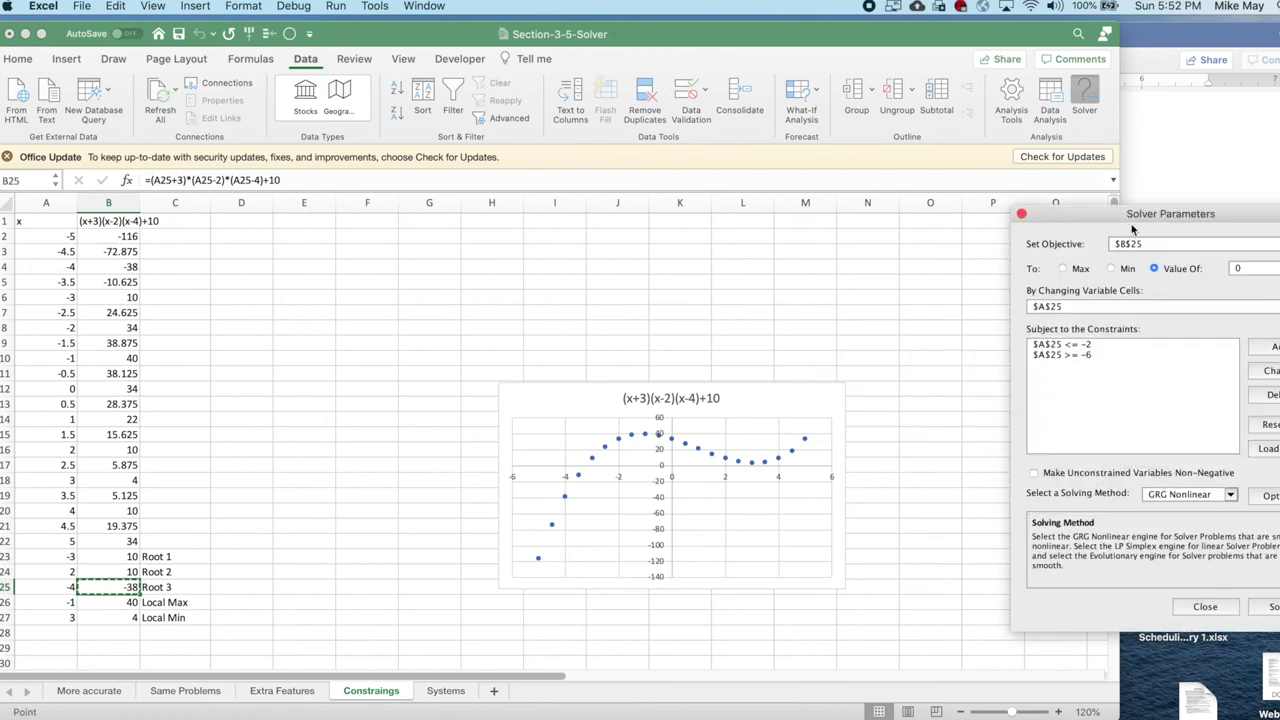
Step: Solve for the third root and keep A25 = -3.2617168 with B25 near zero
drag(1133, 217, 944, 226)
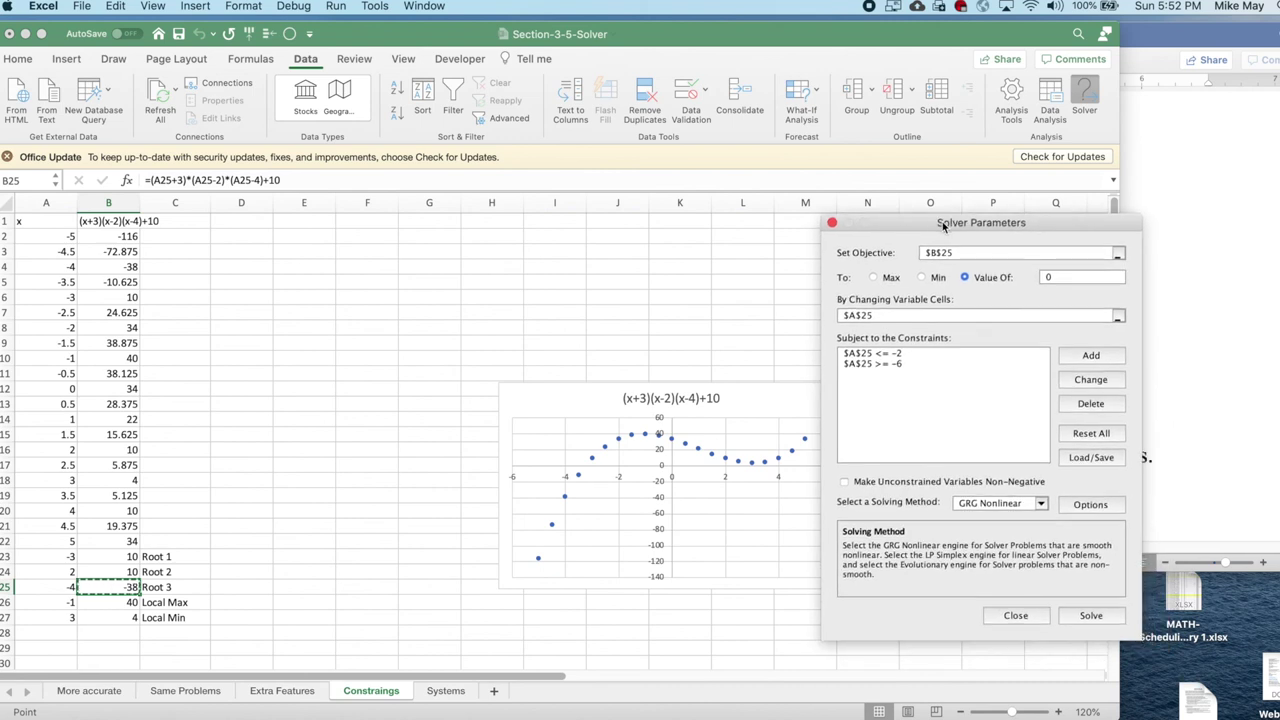
click(1090, 617)
click(1090, 616)
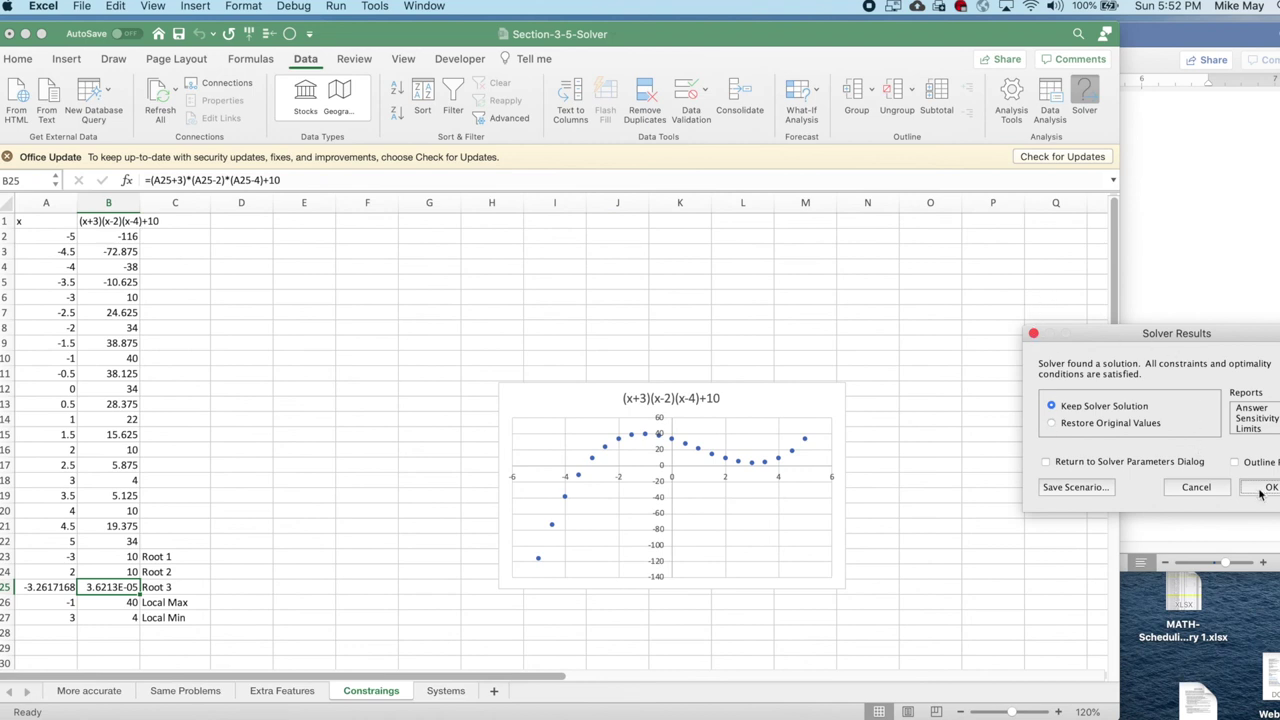
click(1261, 493)
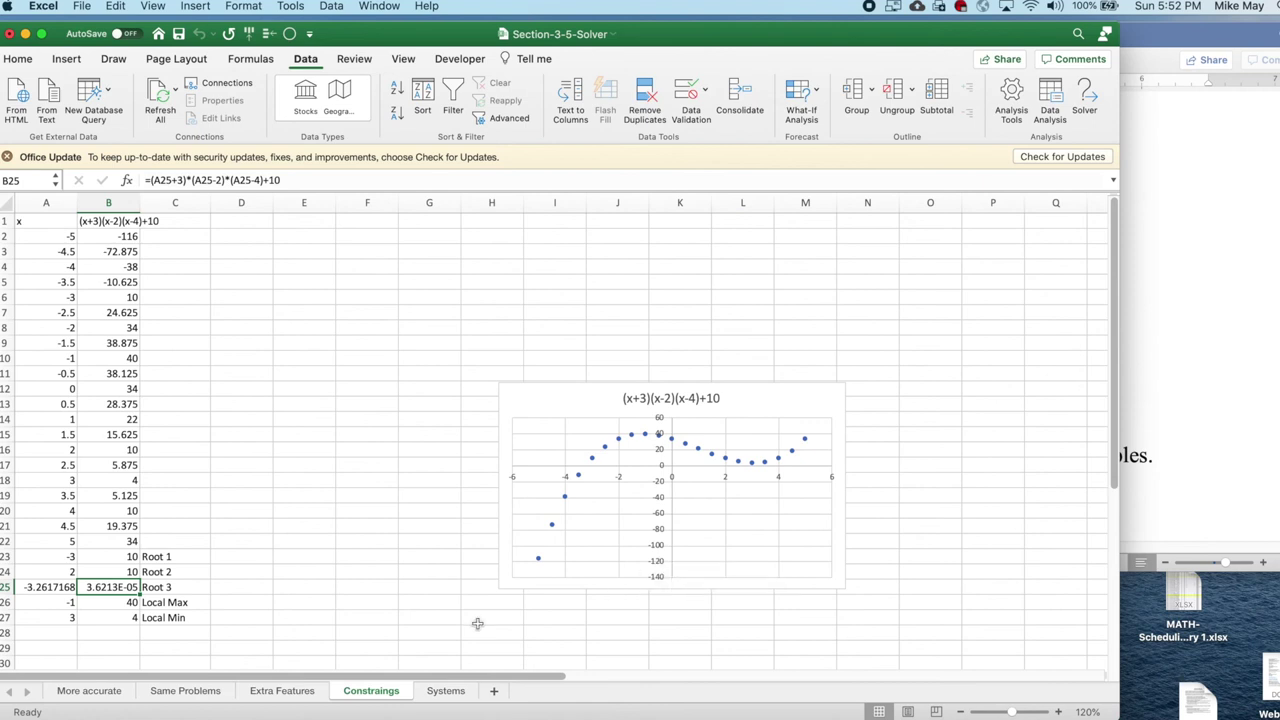
Step: On the Systems sheet, set x to 1 in E3 and y to 2 in F3
click(446, 691)
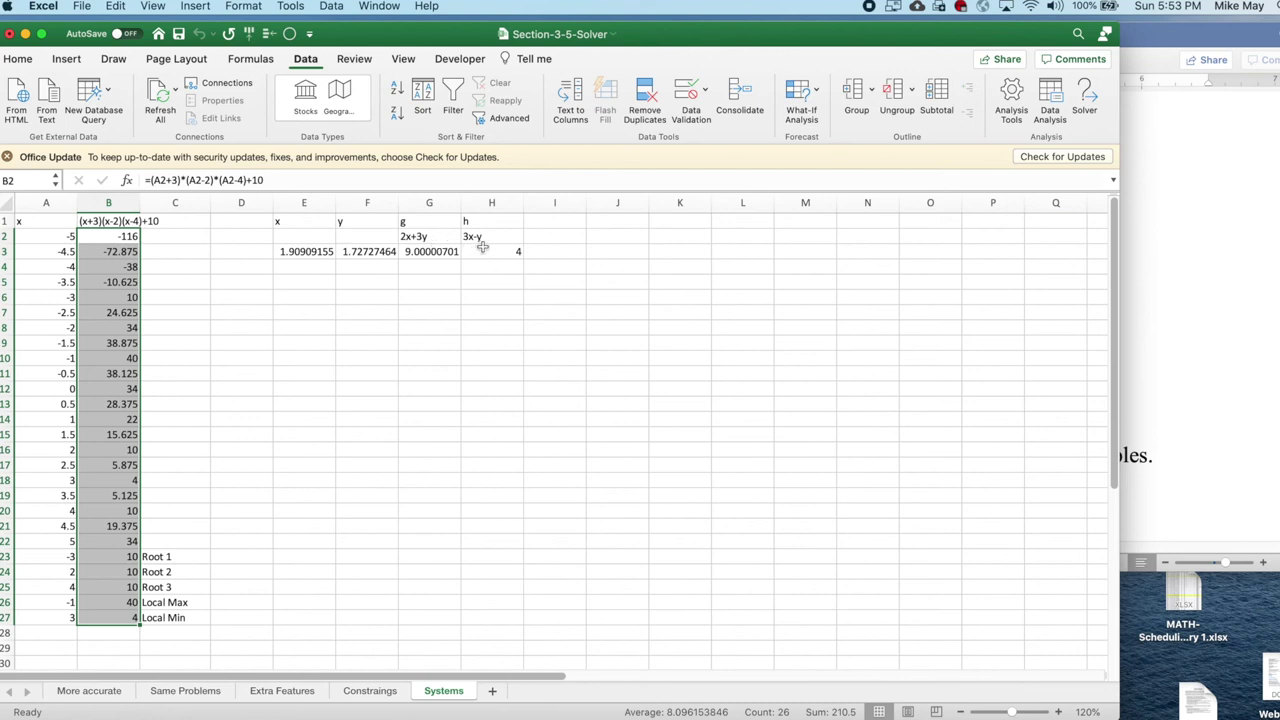
click(312, 255)
text(1)
key(Tab)
text(2)
key(Return)
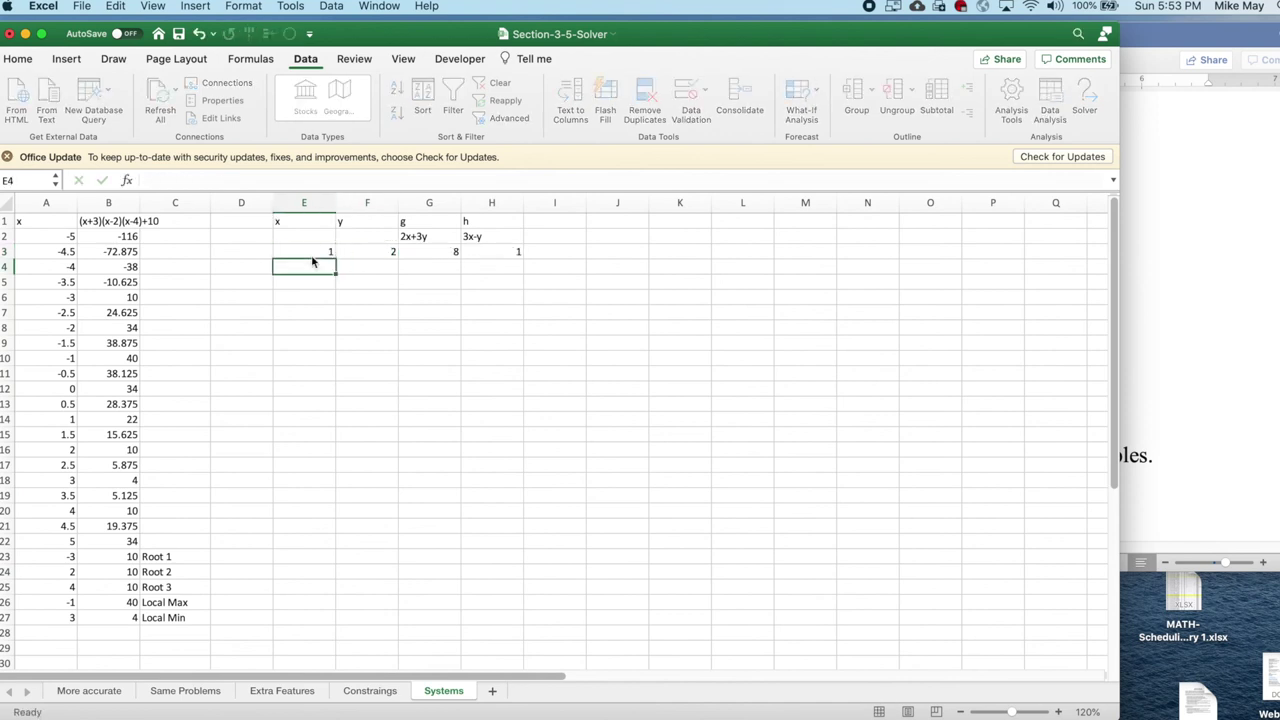
Step: Enter the targets 5 in G4 and 7 in H4
click(416, 267)
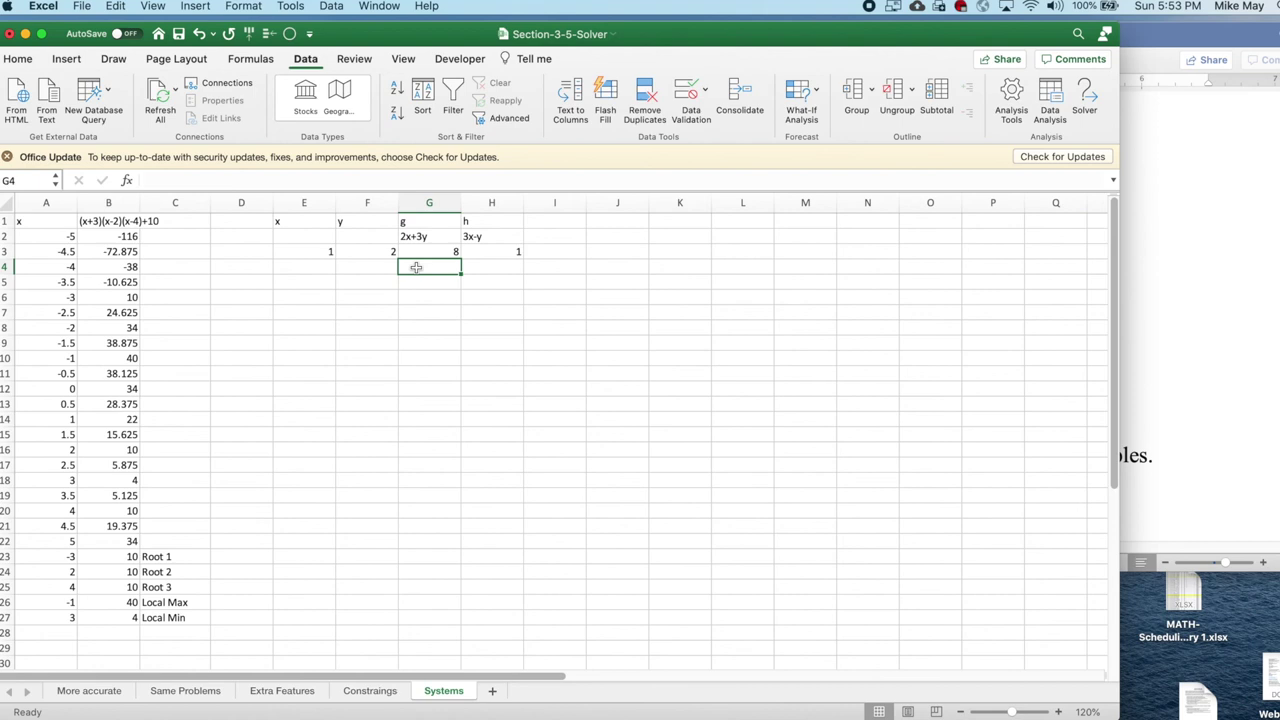
text(5)
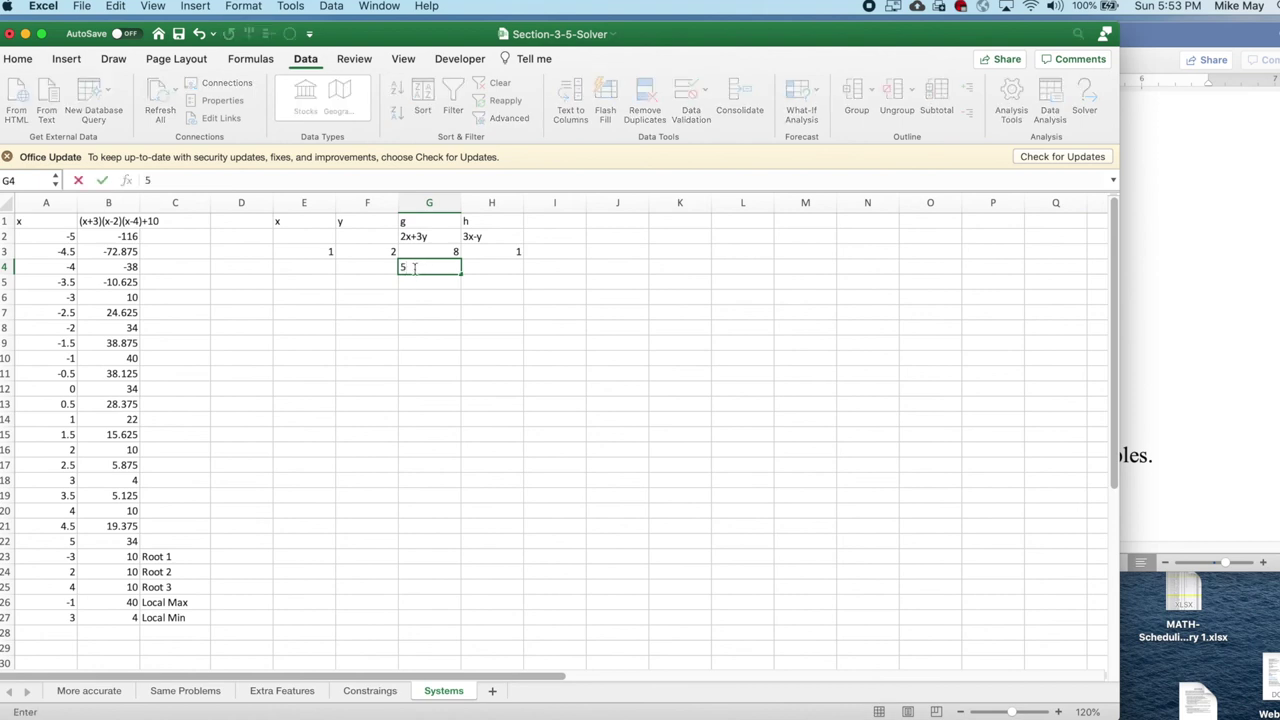
key(Tab)
text(7)
key(Return)
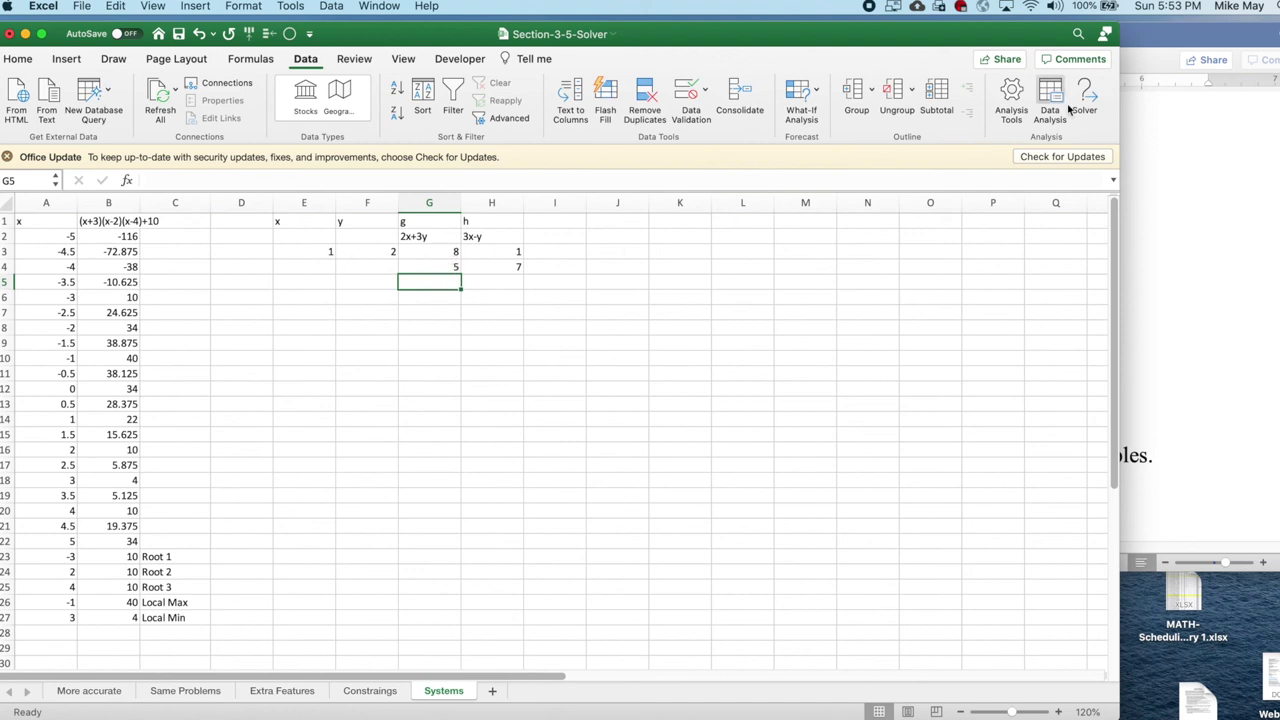
Step: Set Solver to make H3 equal 7 by changing E3 and F3
click(503, 250)
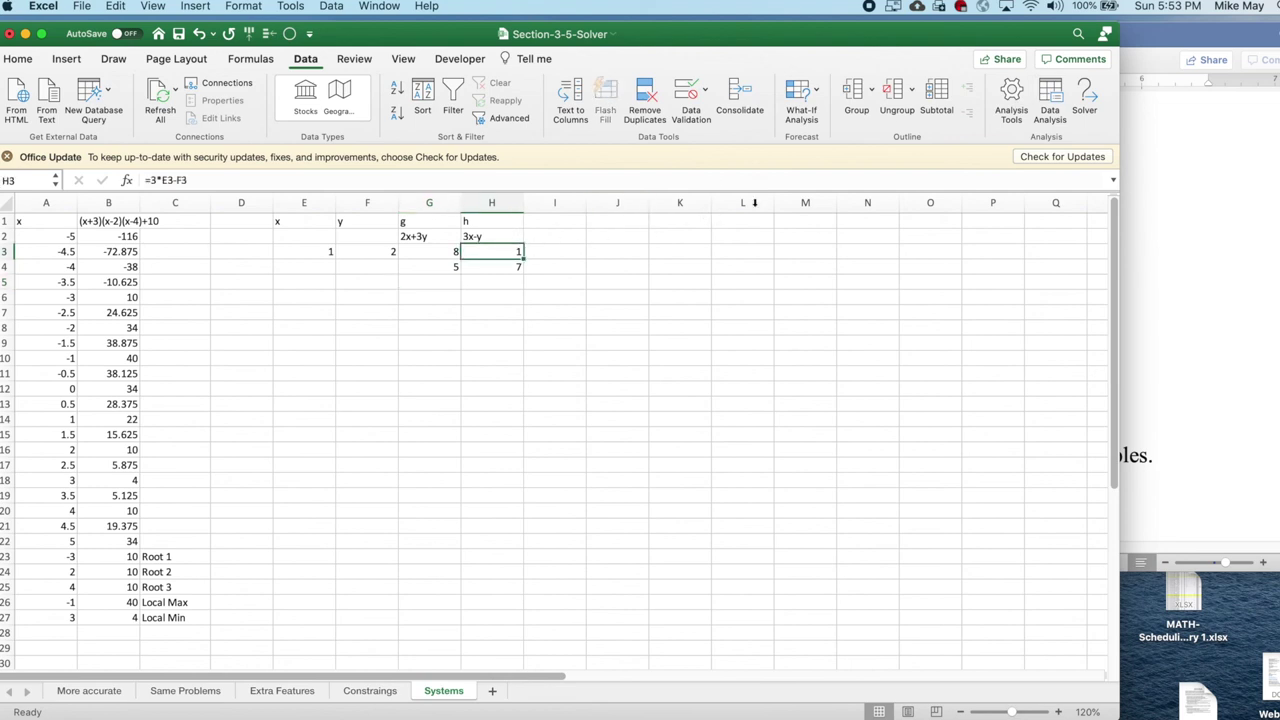
click(1085, 97)
drag(1078, 211, 789, 225)
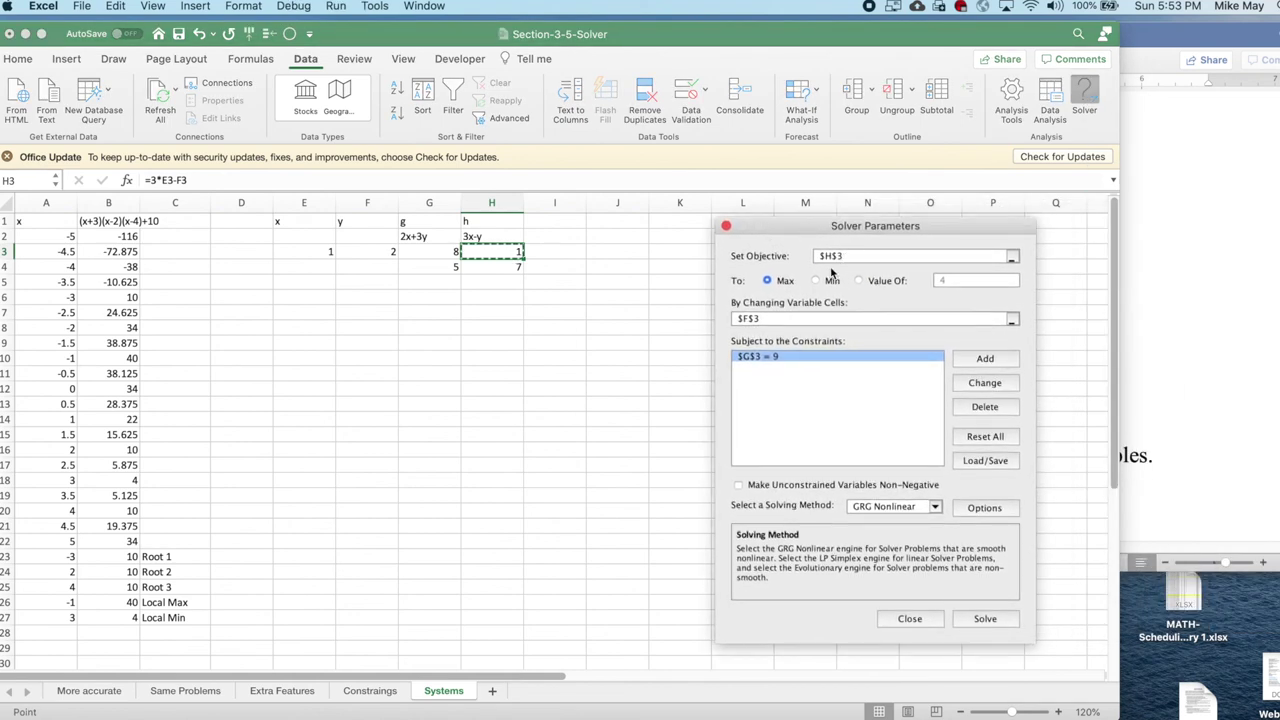
click(860, 281)
click(940, 281)
drag(948, 280, 932, 281)
click(775, 320)
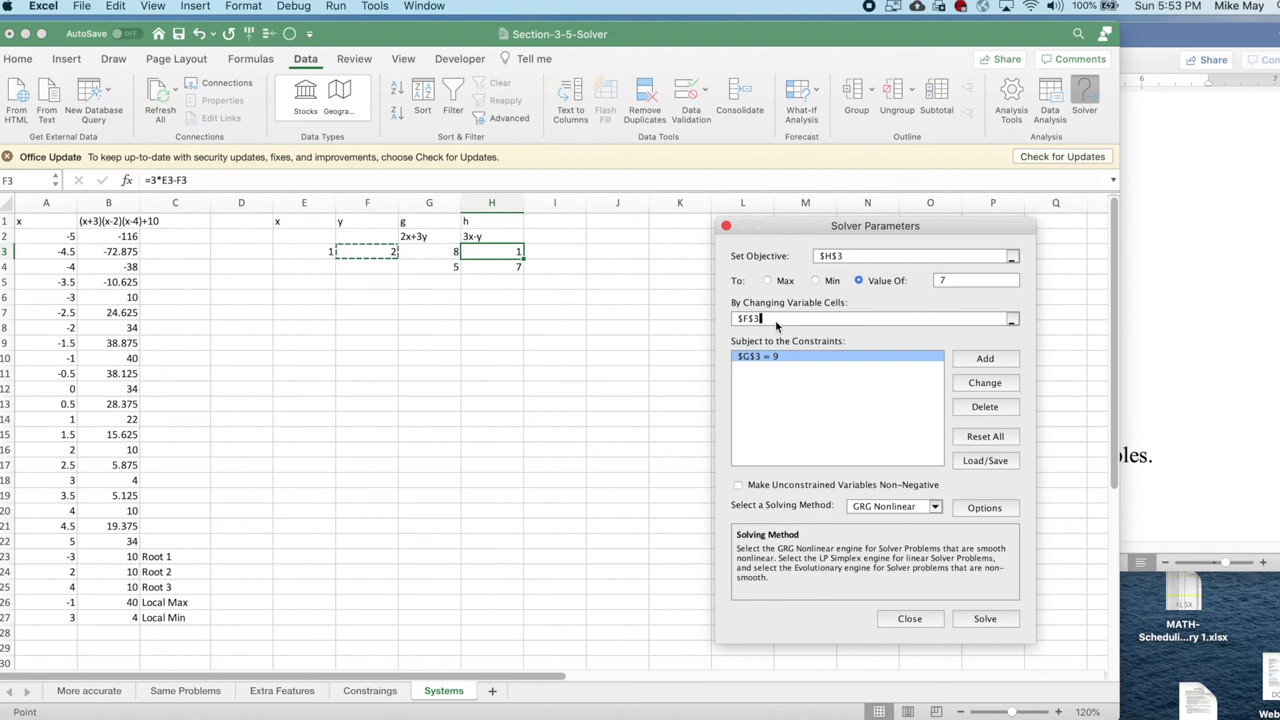
text(,e3)
click(558, 297)
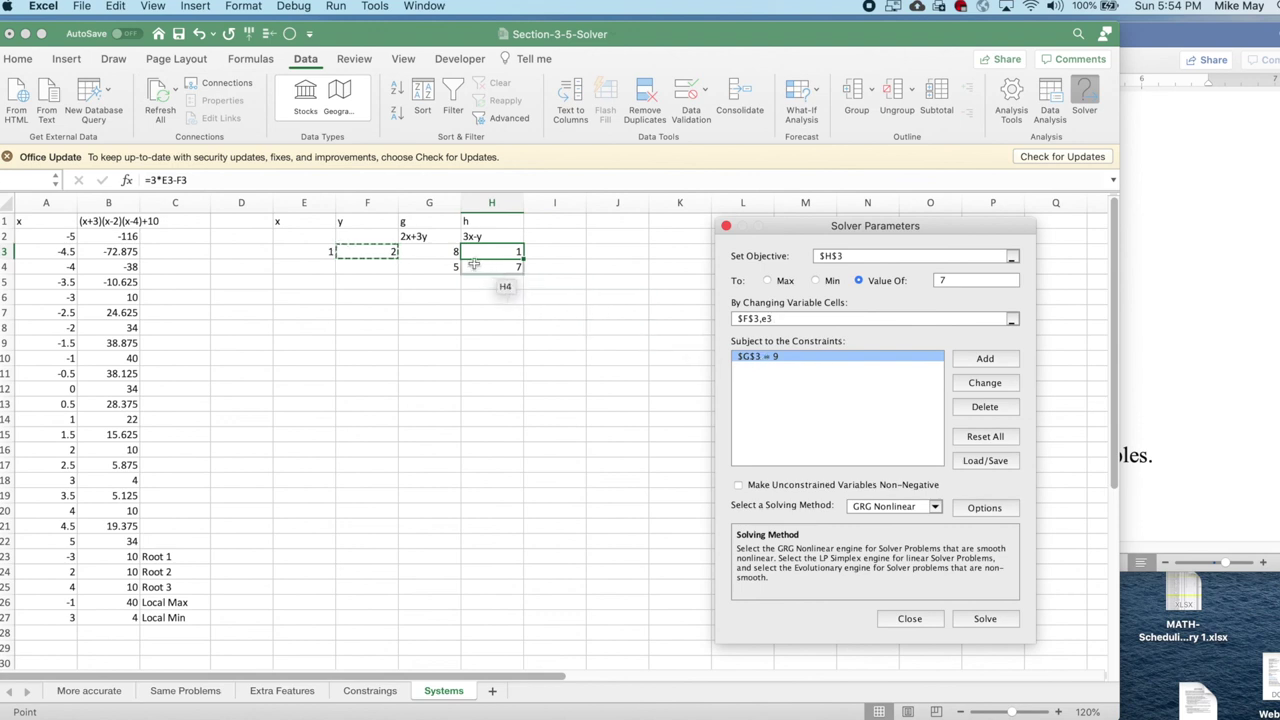
Step: Change the G3 = 9 constraint to G3 = 5
click(984, 383)
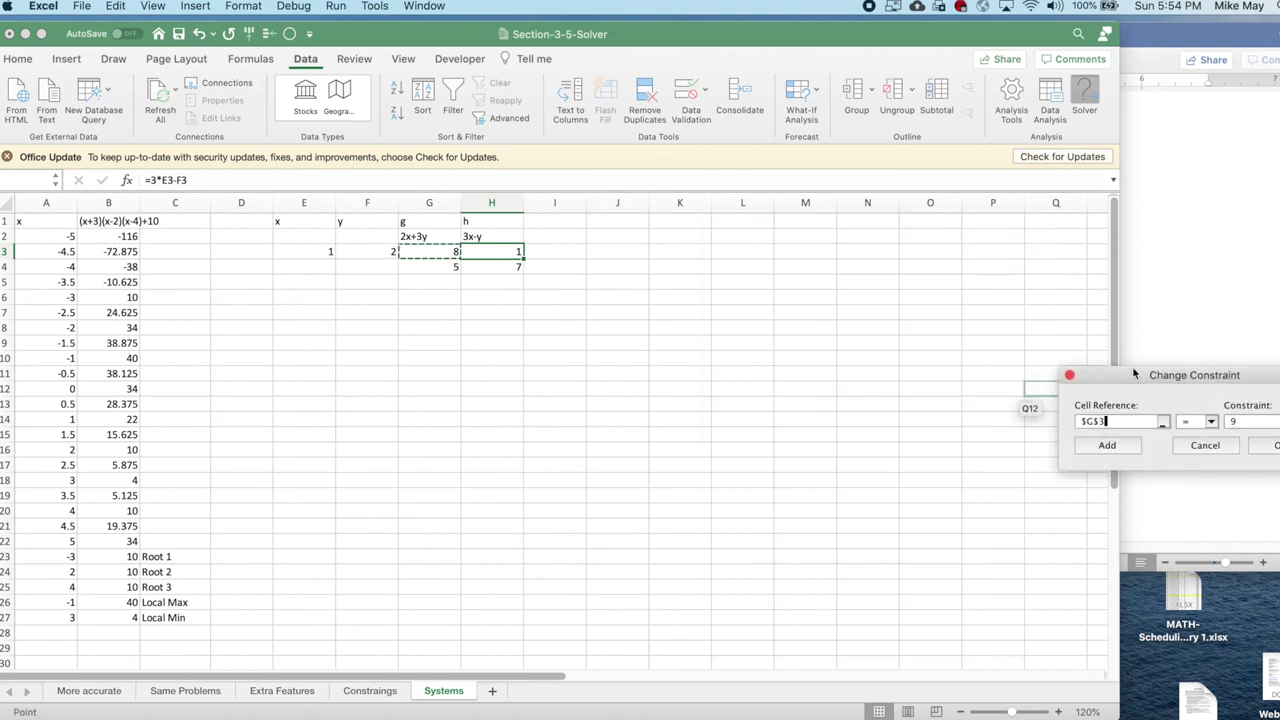
drag(1130, 375, 787, 339)
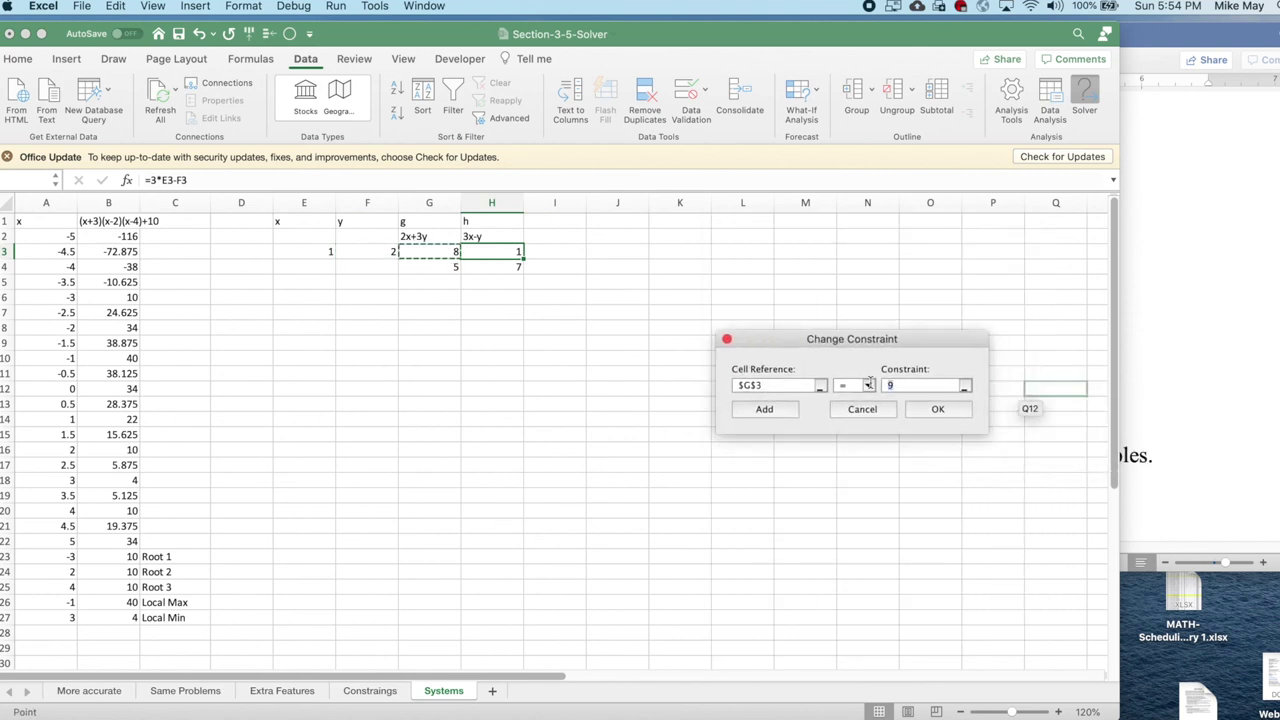
key(Tab)
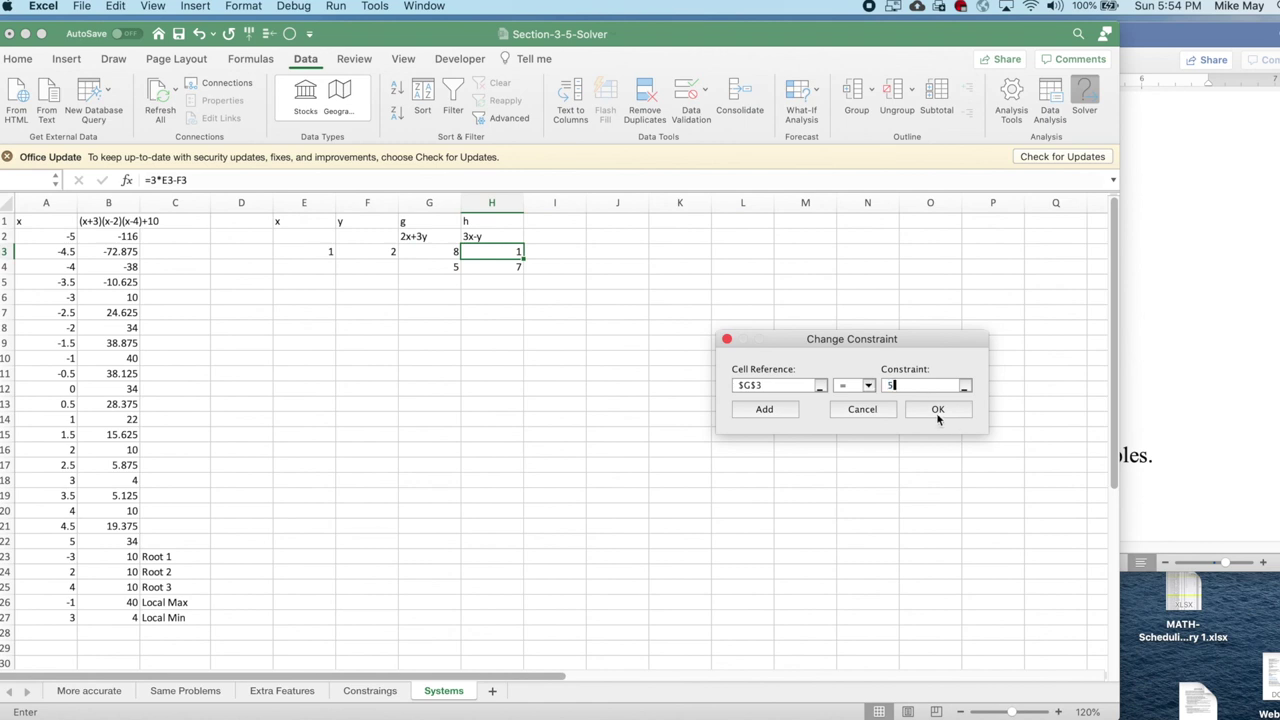
click(932, 409)
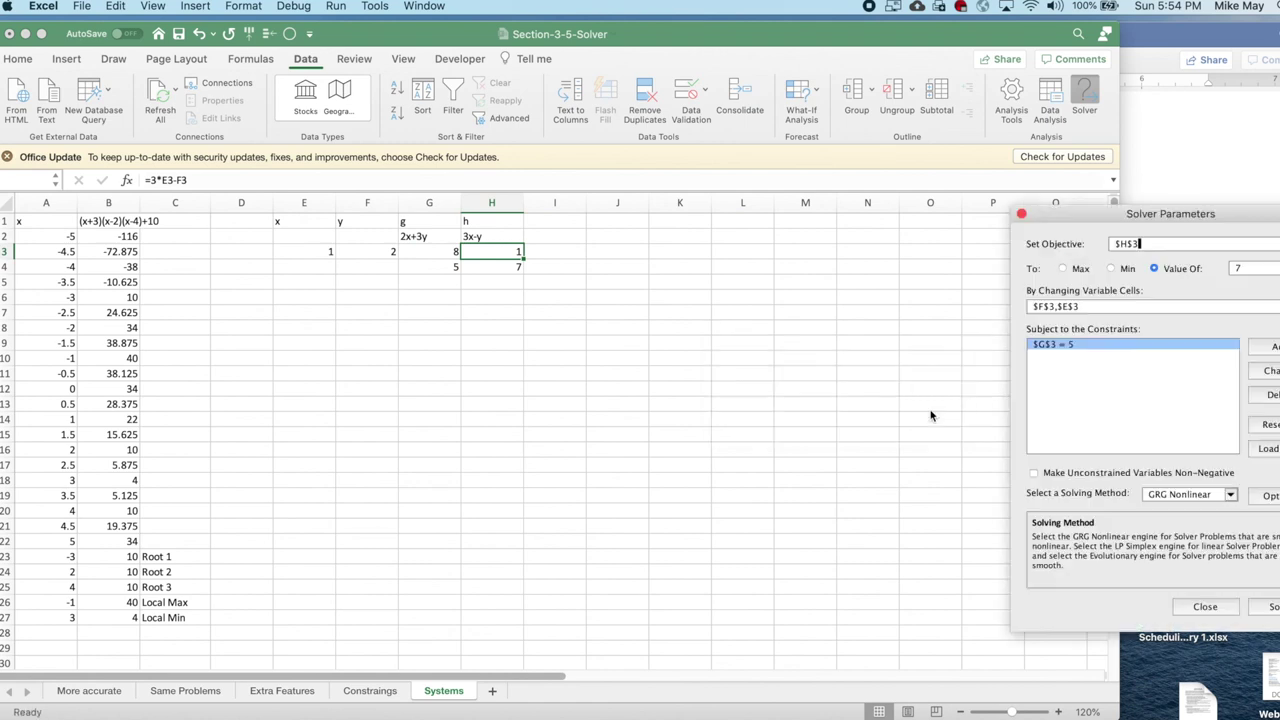
drag(1136, 217, 848, 258)
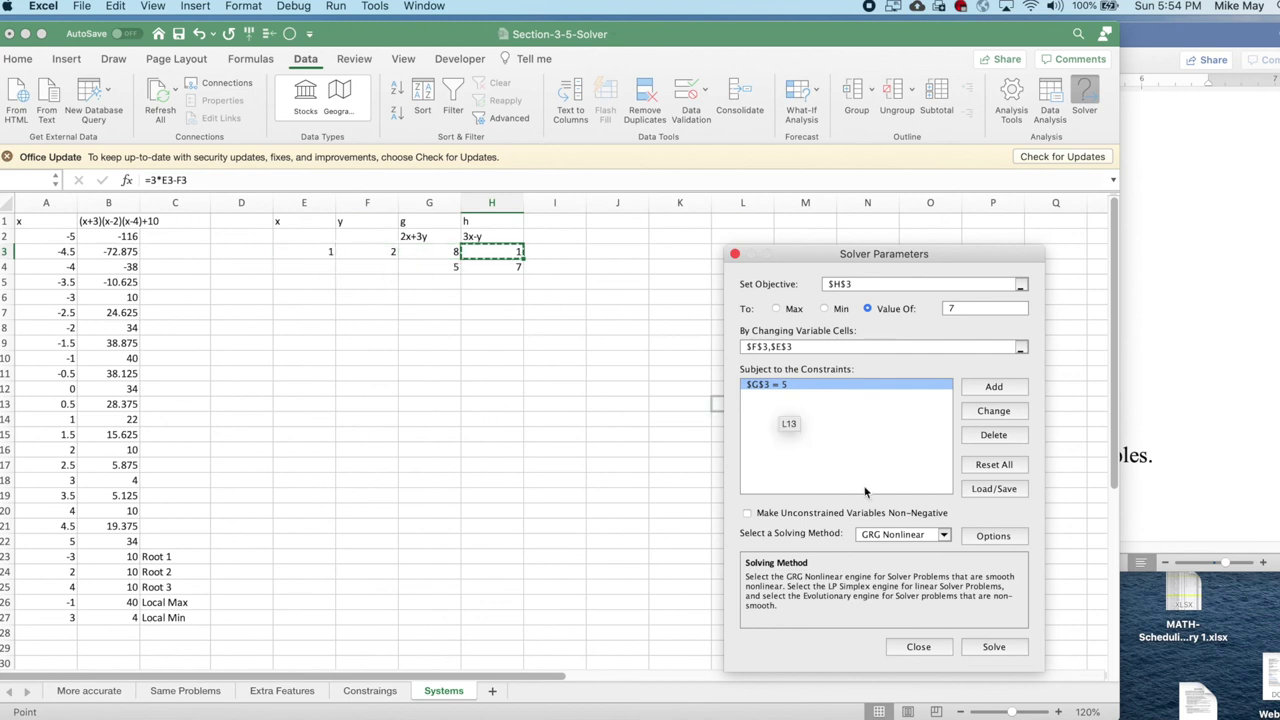
Step: Solve the system and keep x = 2.36363636 and y = 0.09090909
click(981, 648)
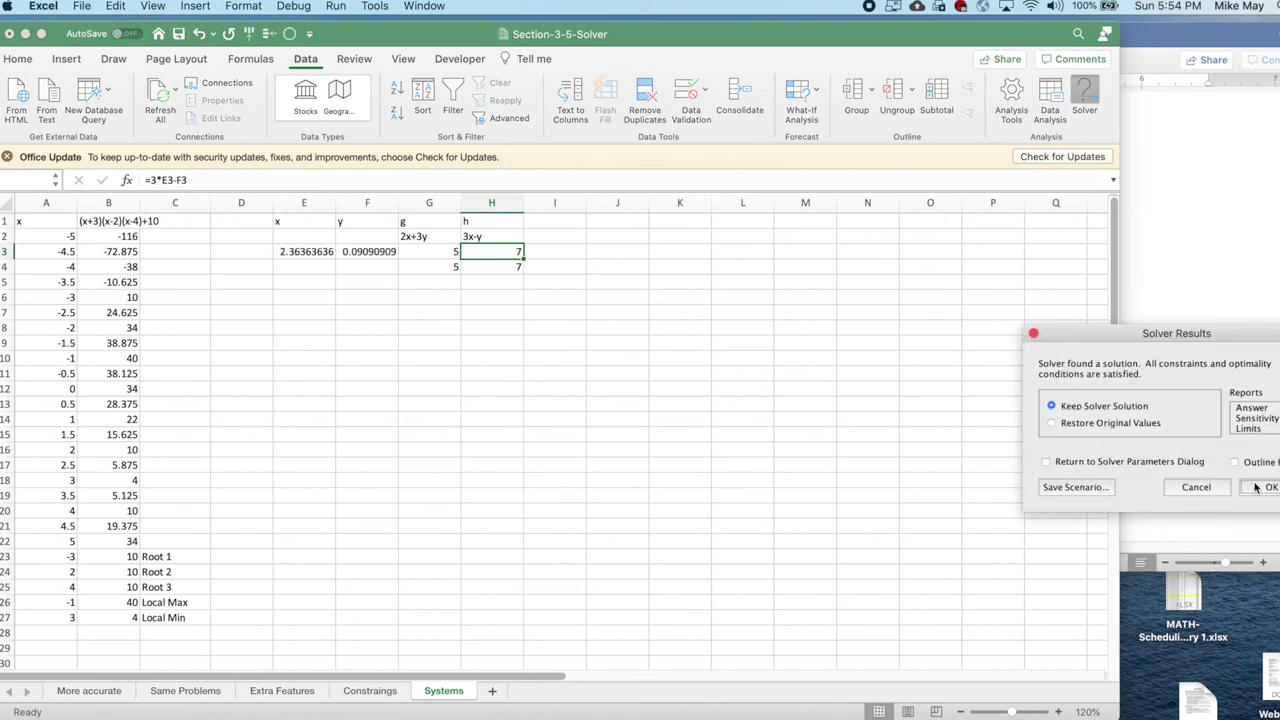
drag(1243, 333, 904, 339)
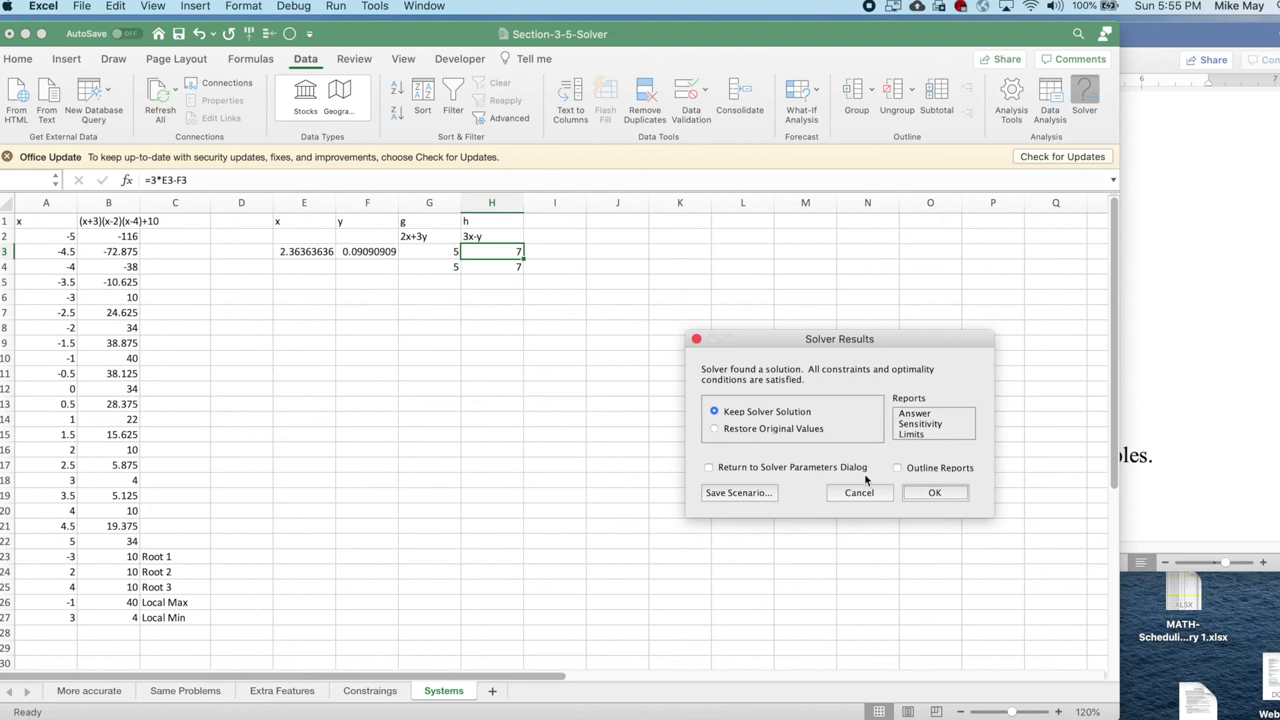
click(929, 499)
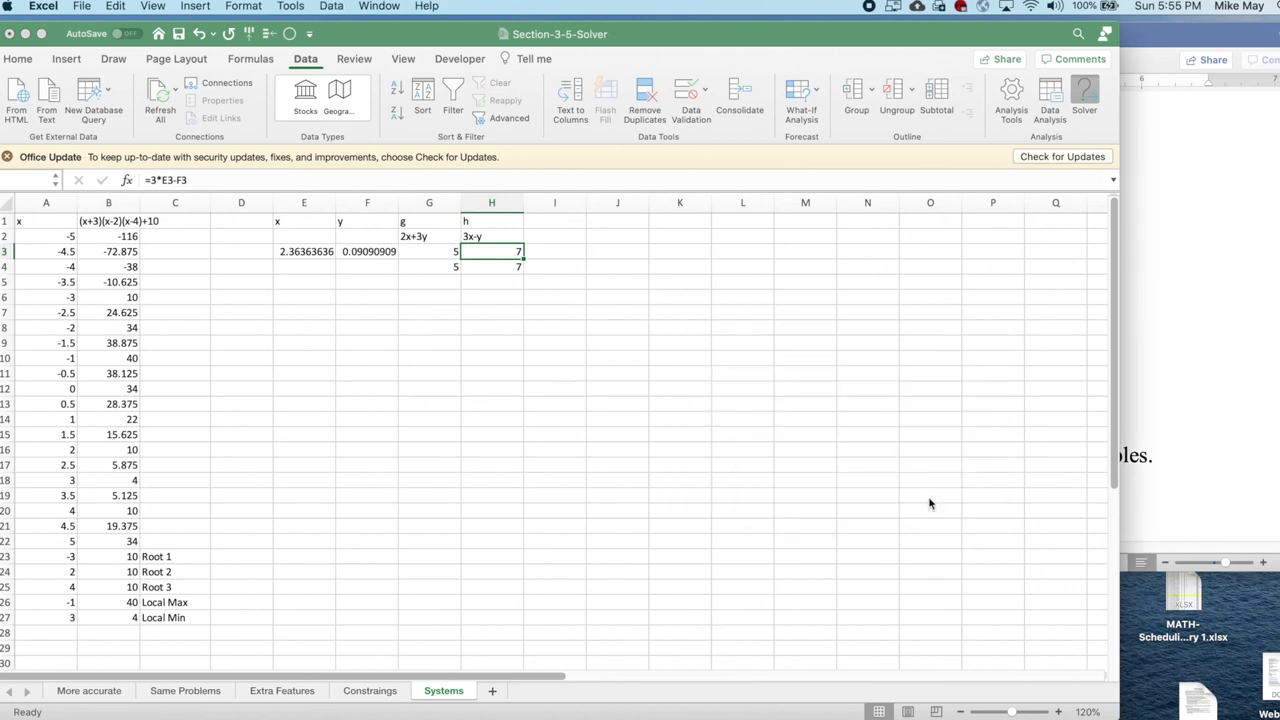